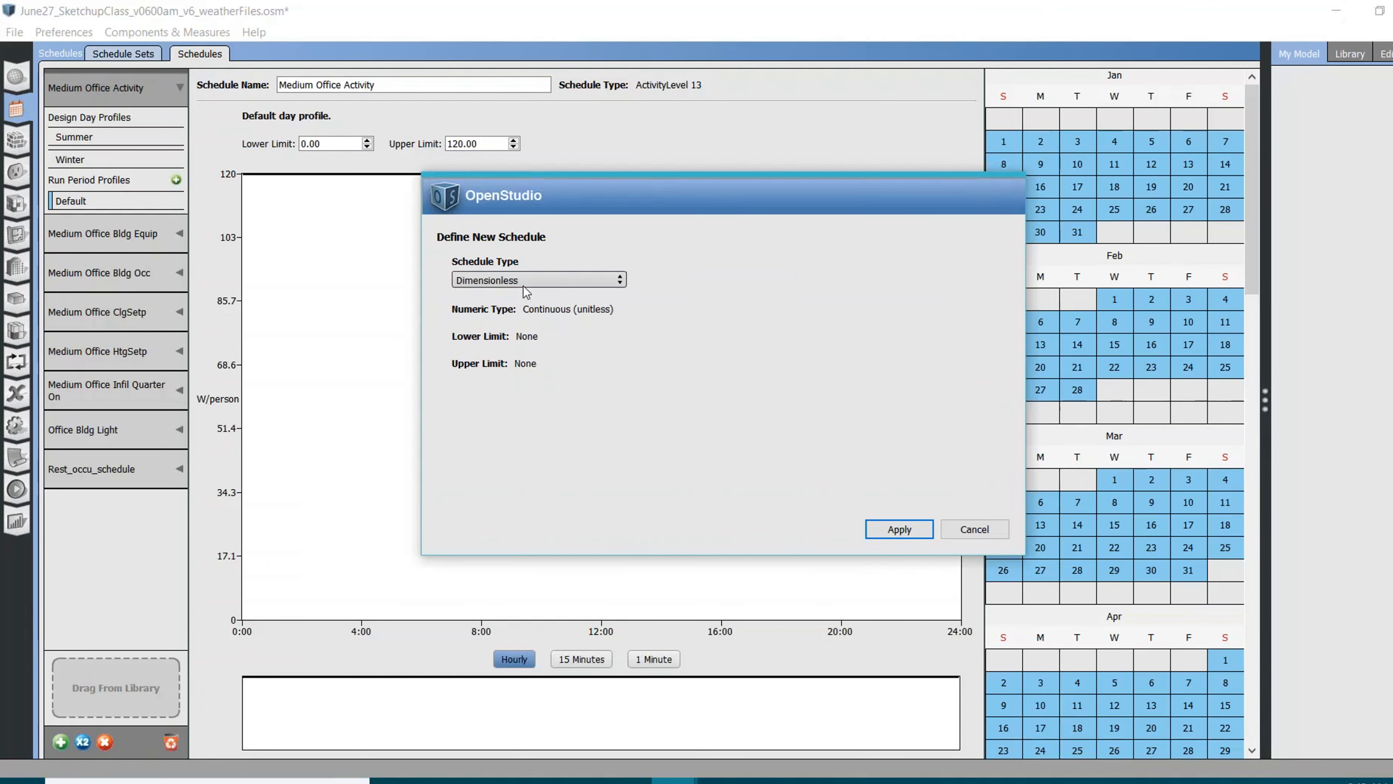
# Create a new schedule of the Fractional type
pyautogui.click(529, 284)
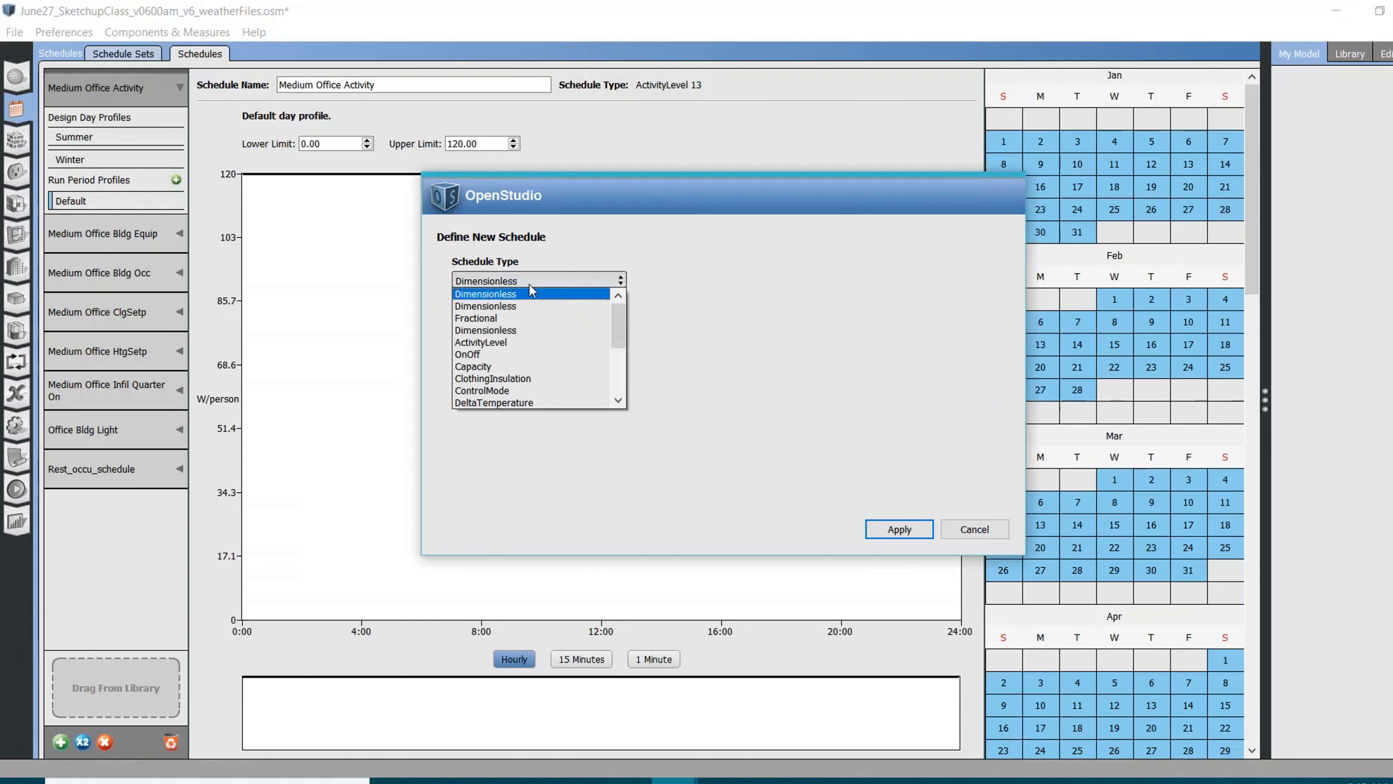
pyautogui.click(700, 261)
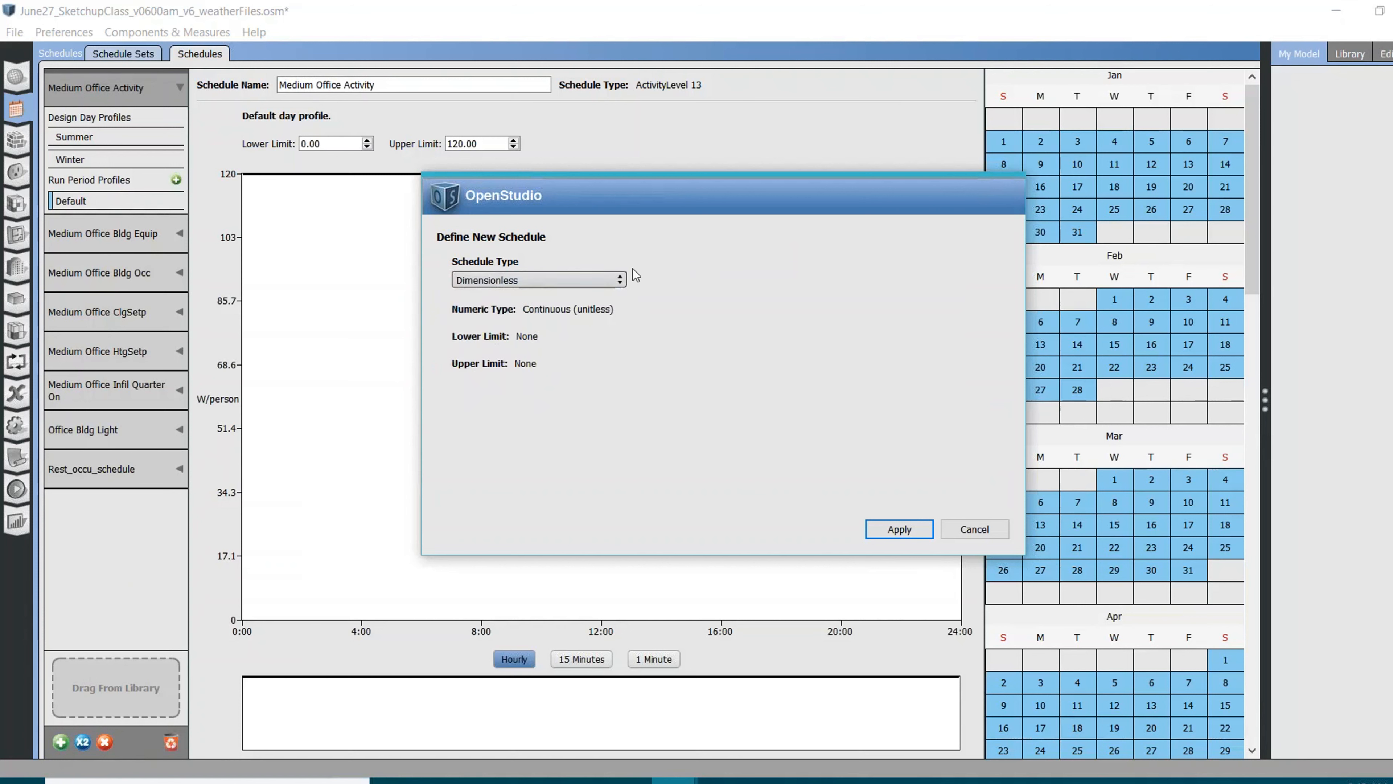
pyautogui.click(600, 286)
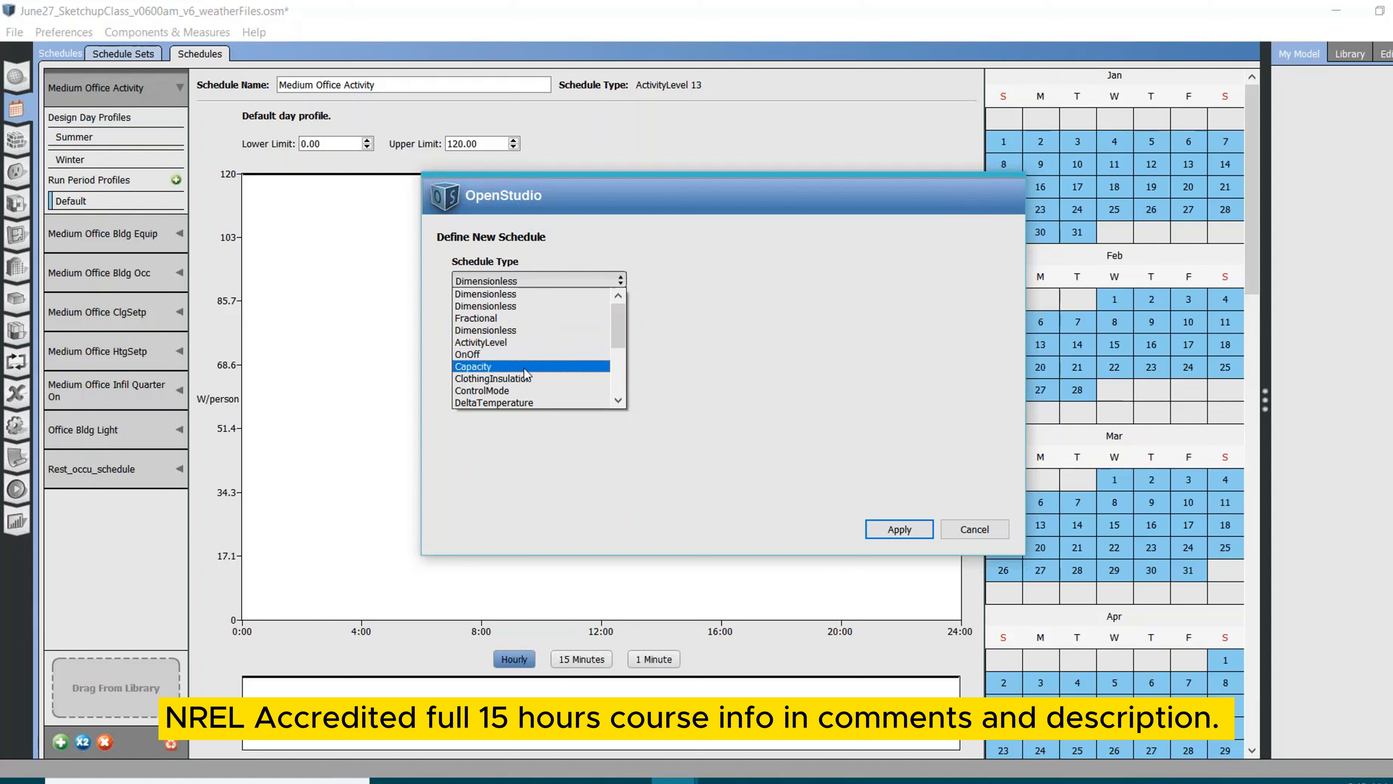
pyautogui.scroll(-1, 528, 368)
pyautogui.scroll(-1, 534, 348)
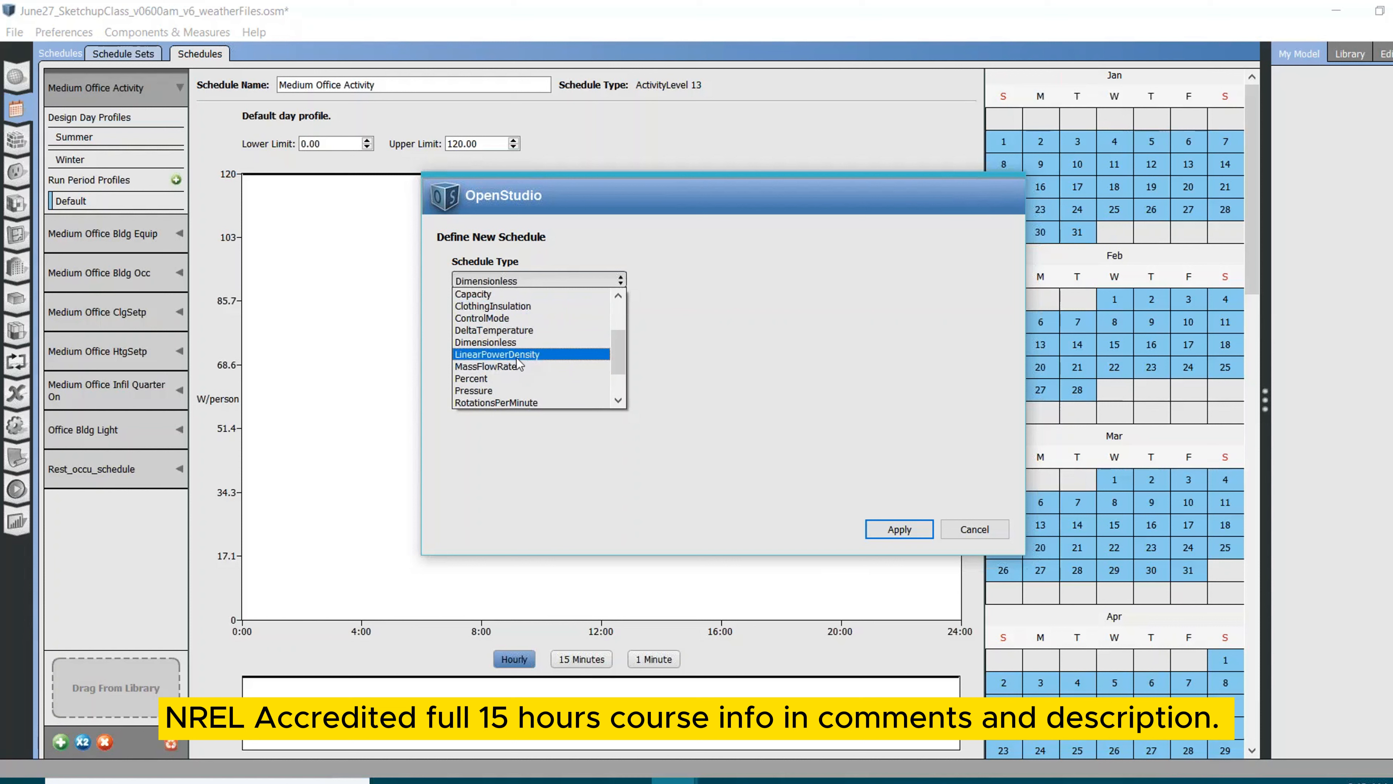
pyautogui.scroll(-1, 510, 371)
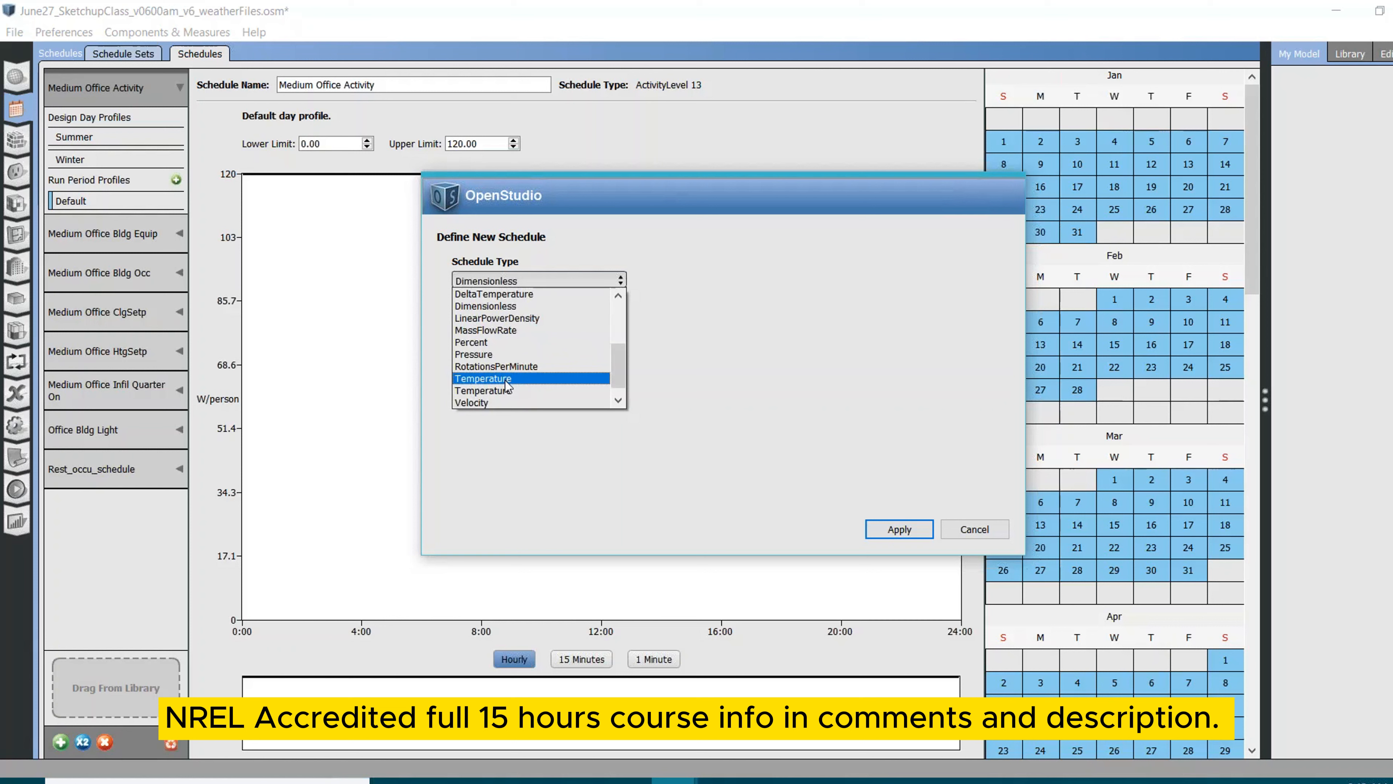
pyautogui.scroll(-1, 510, 381)
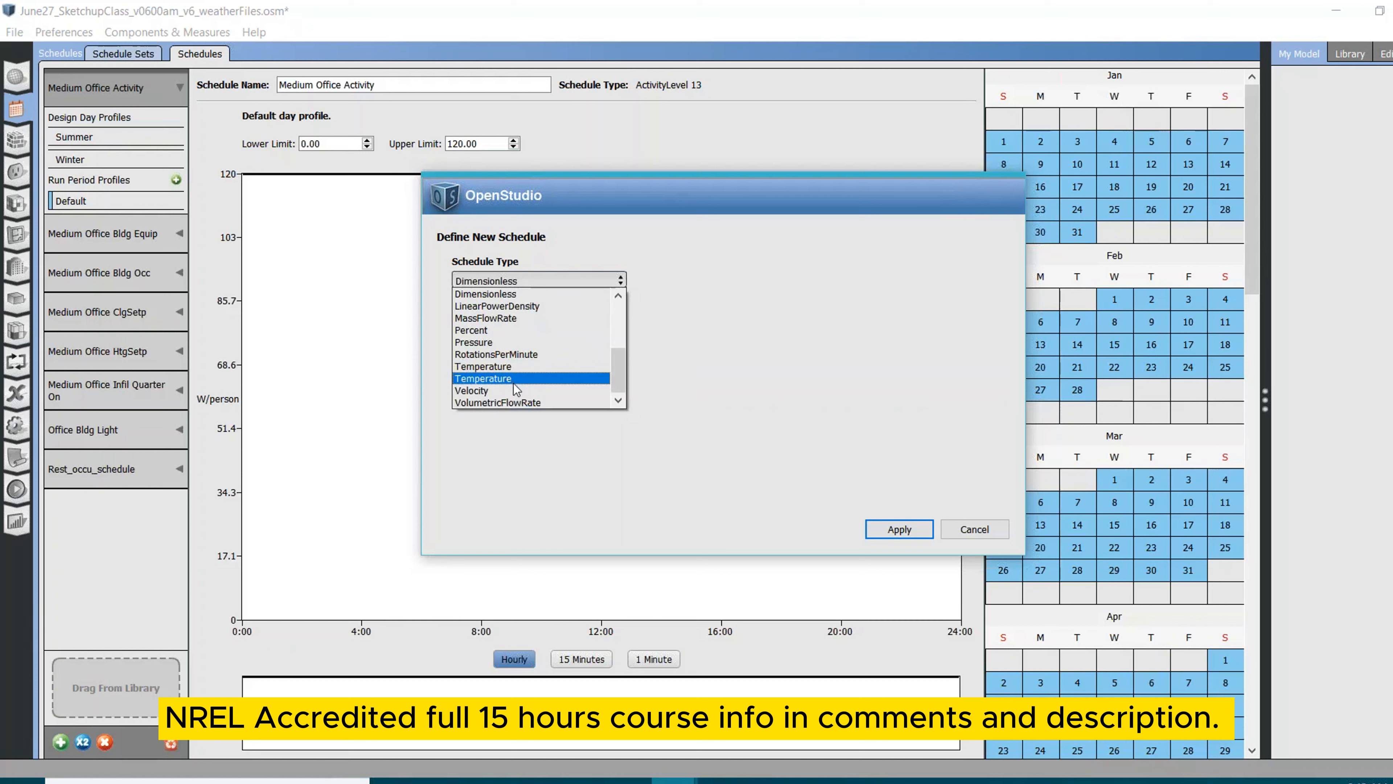
pyautogui.scroll(3, 529, 346)
pyautogui.click(538, 336)
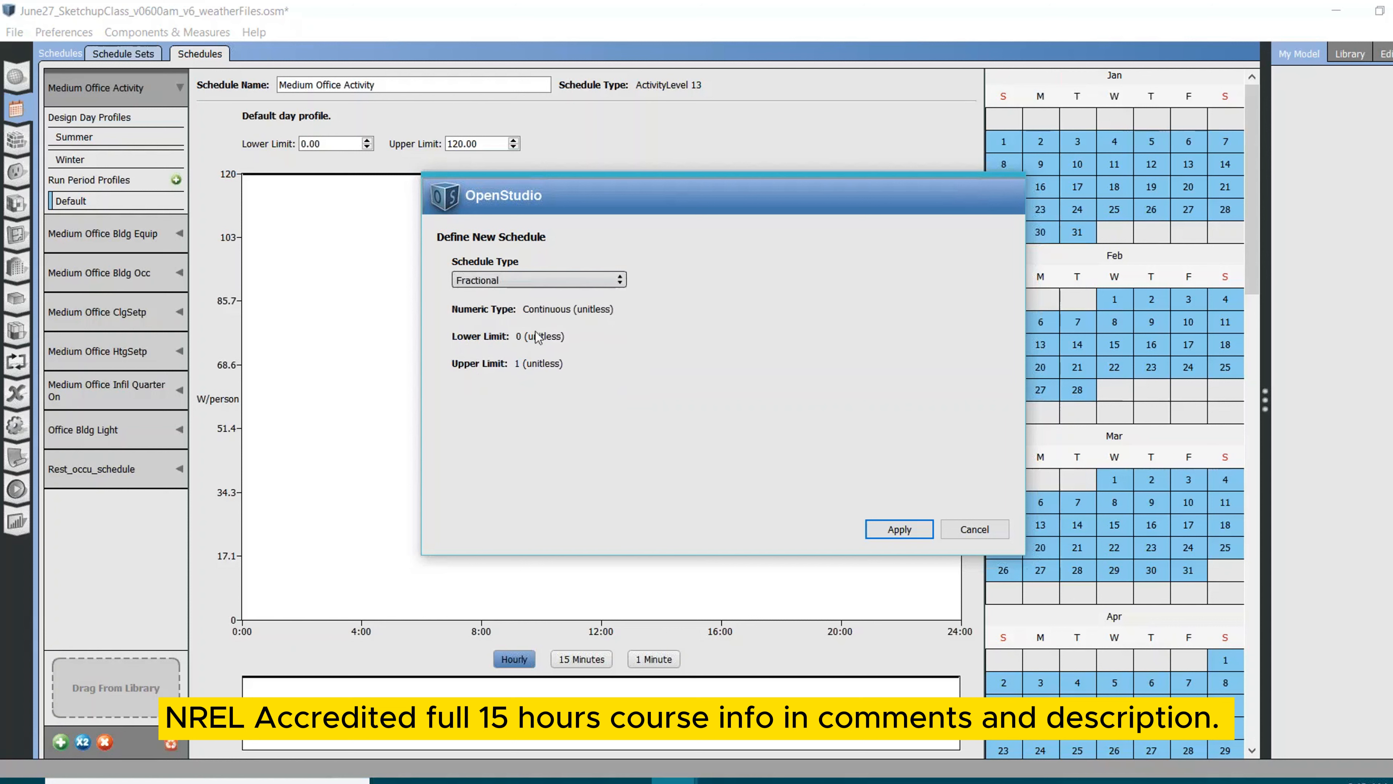
pyautogui.click(893, 532)
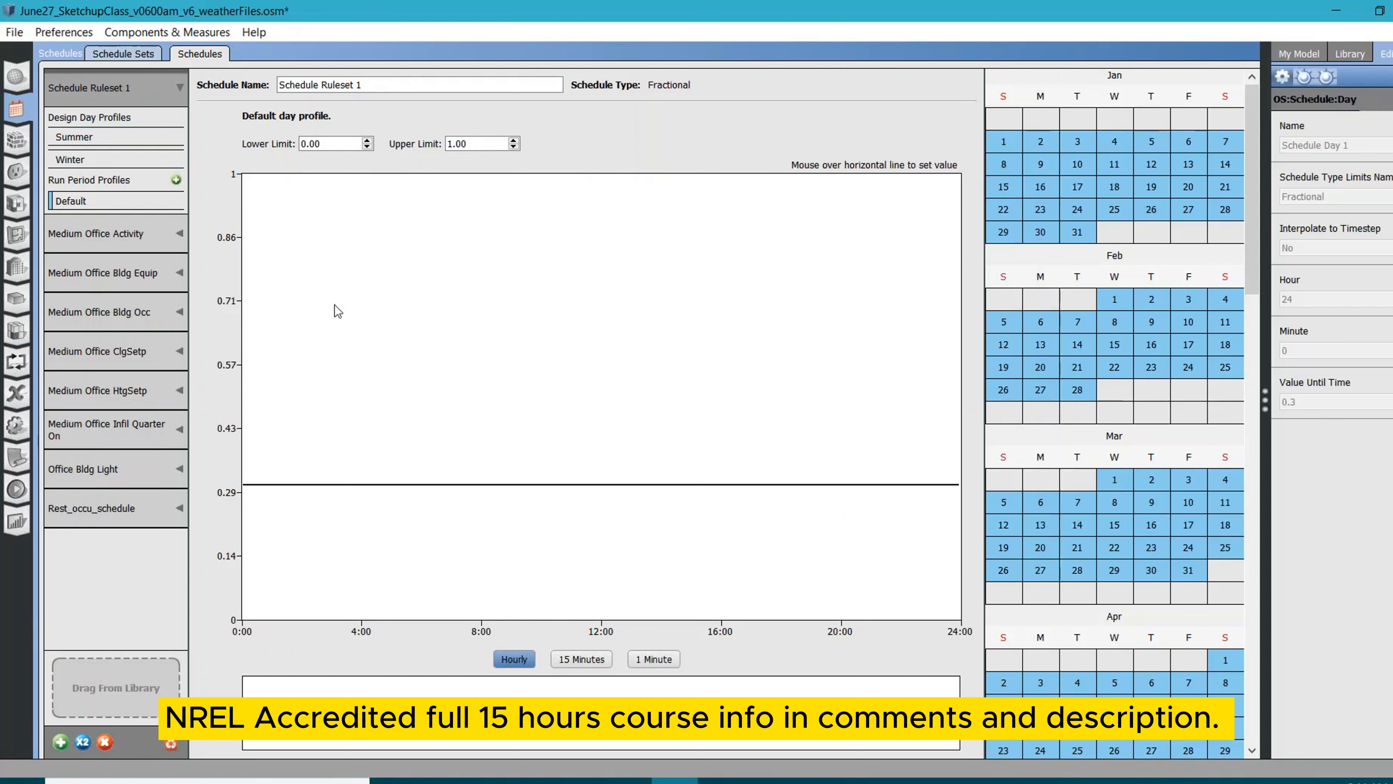
# Name the new fractional schedule Rest_lighting_schedule
pyautogui.tripleClick(392, 87)
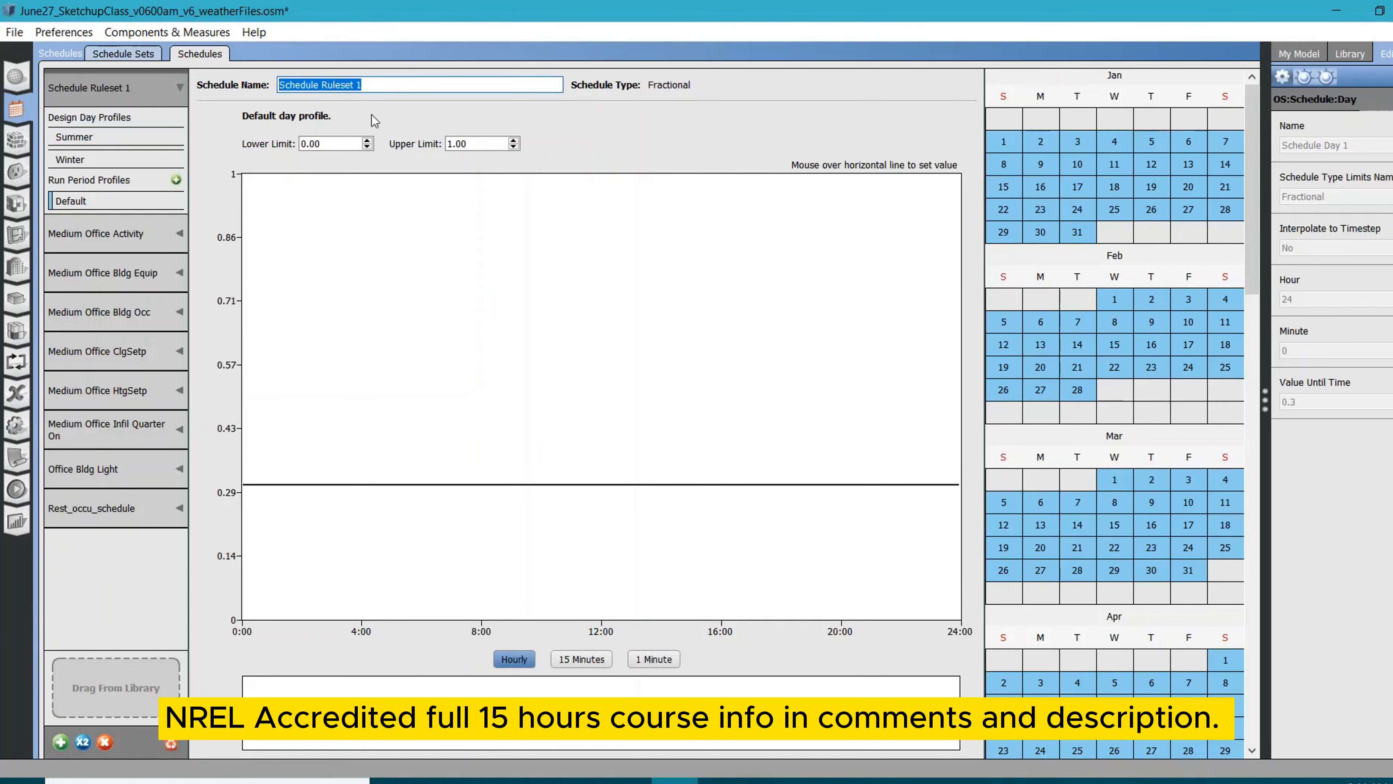
pyautogui.write('Re')
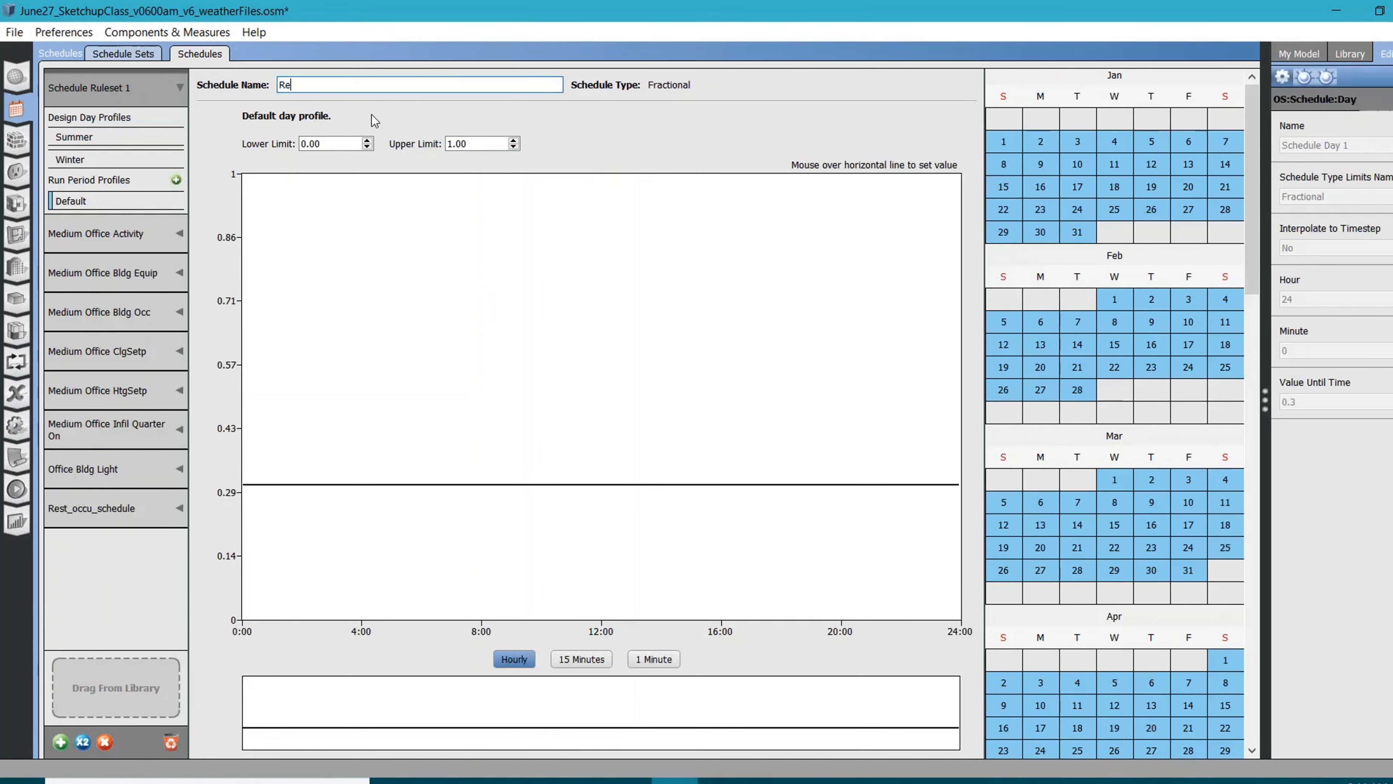
pyautogui.write('st_lighting_schedule')
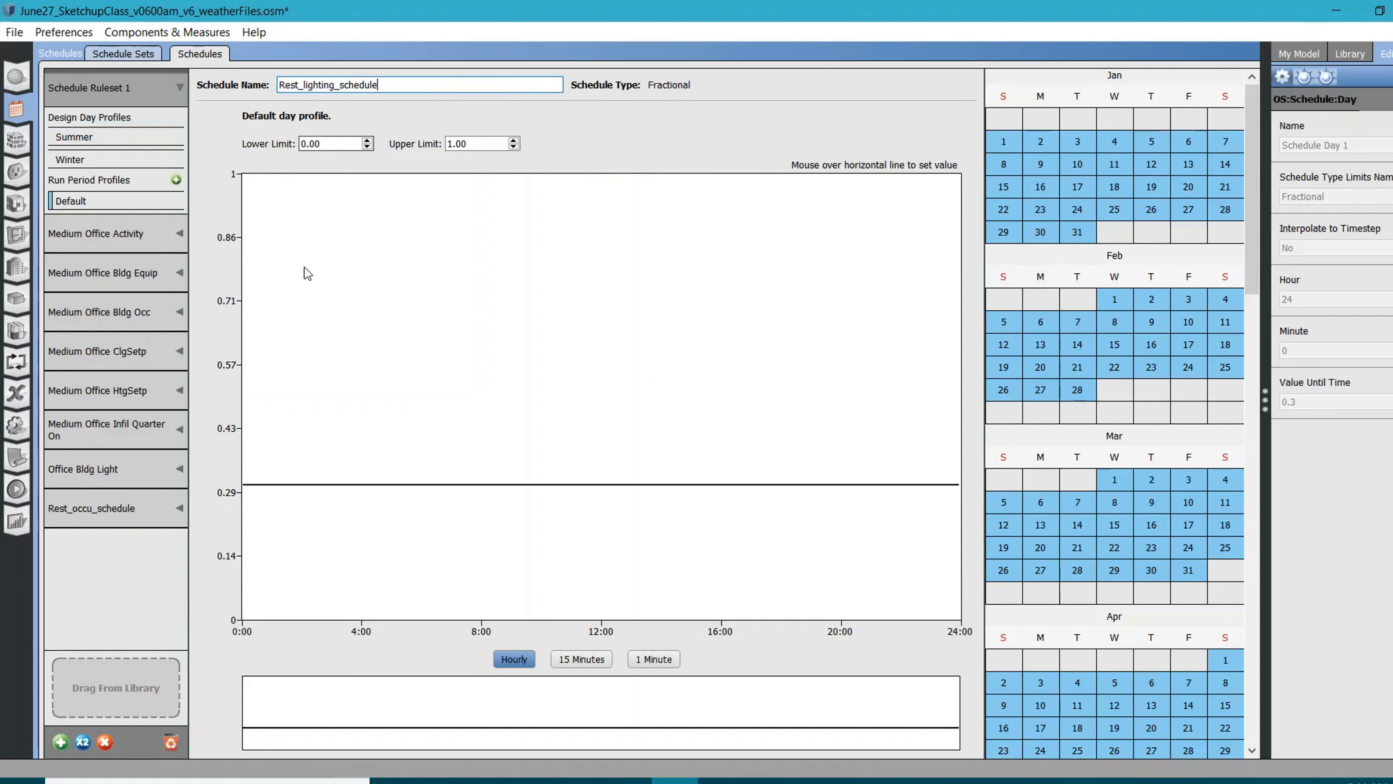
# Set the default day profile of the lighting schedule to 0.1 for the whole day
pyautogui.moveTo(419, 486)
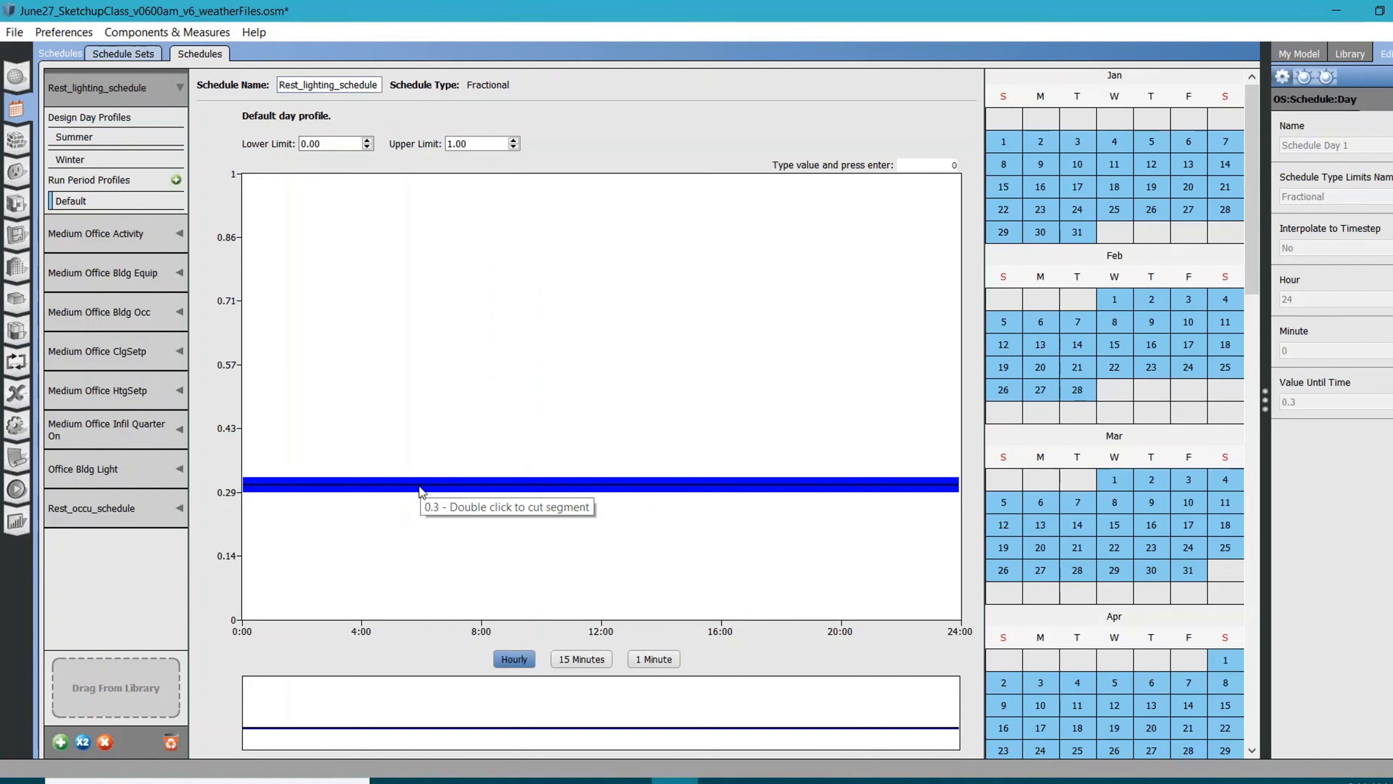
pyautogui.write('.1')
pyautogui.press('Return')
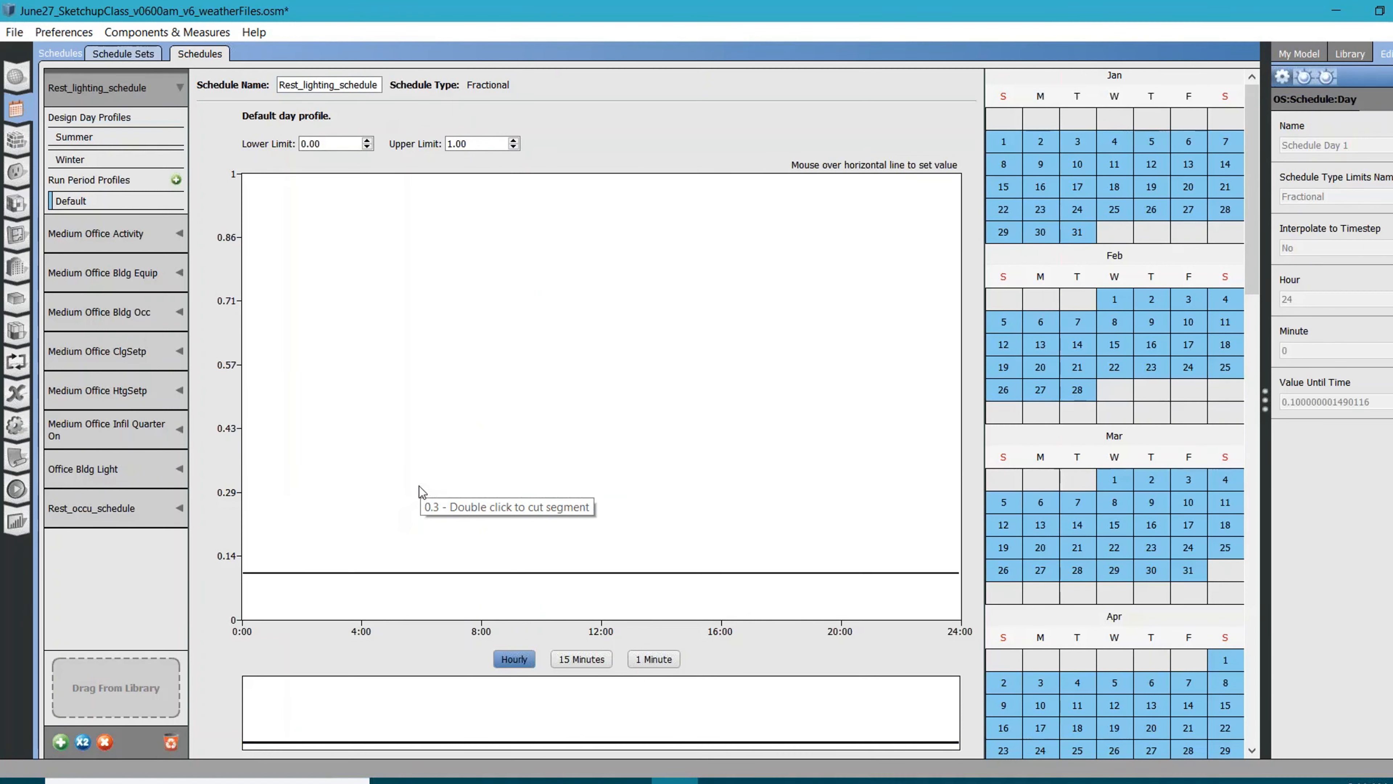
# Split the default profile at 6:00 and 7:00 and set the segment between them to 0.2
pyautogui.doubleClick(428, 573)
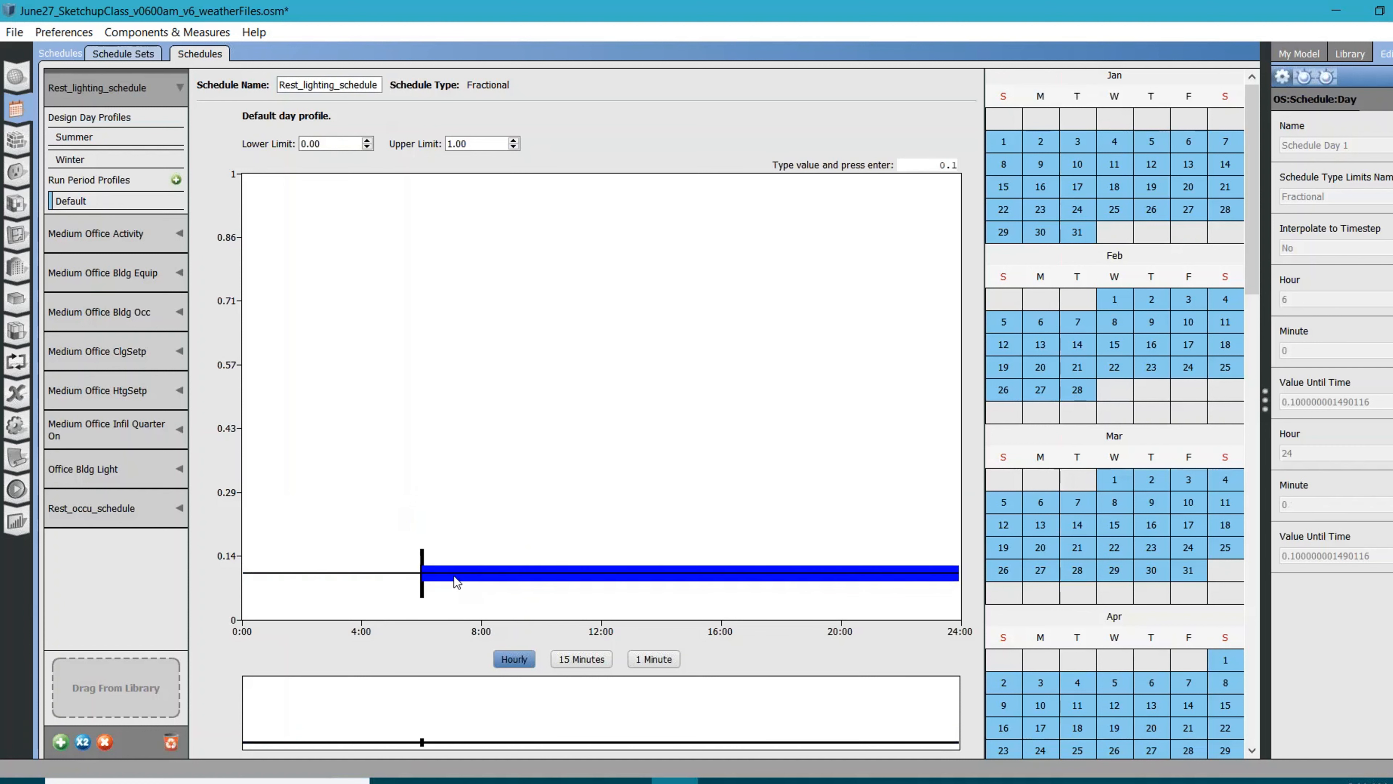
pyautogui.doubleClick(453, 576)
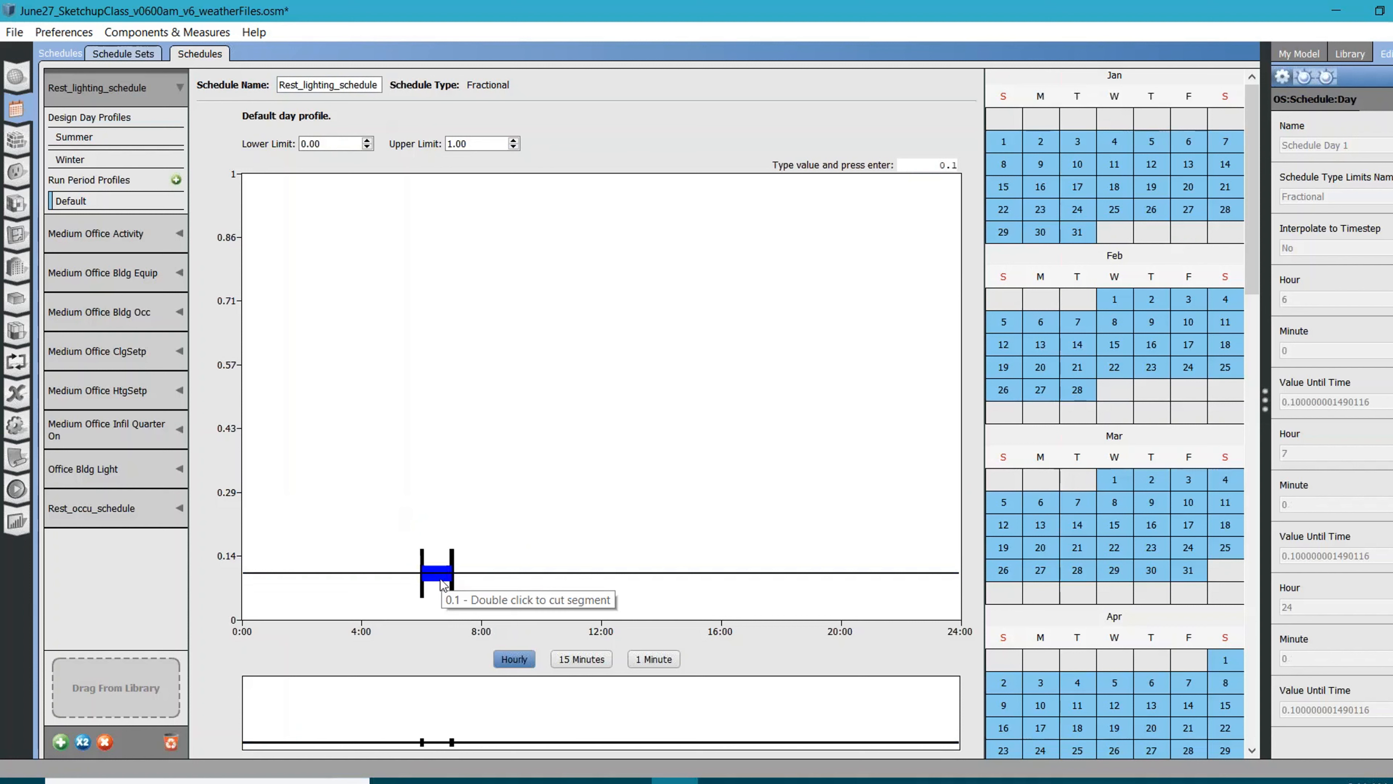
pyautogui.write('0.2')
pyautogui.press('Return')
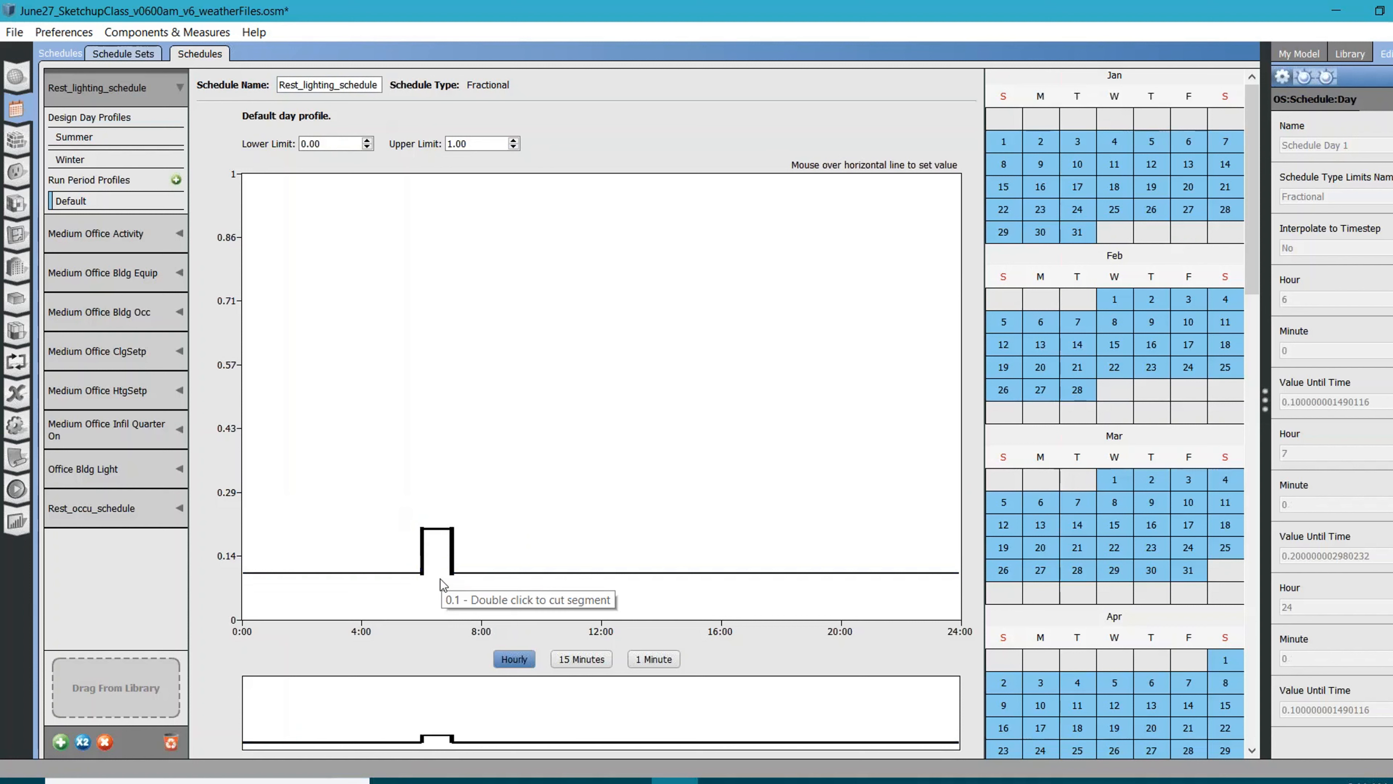
# Add hourly segments to the default profile with 0.25 from 7:00 to 8:00 and 0.5 from 8:00 to 9:00
pyautogui.doubleClick(487, 573)
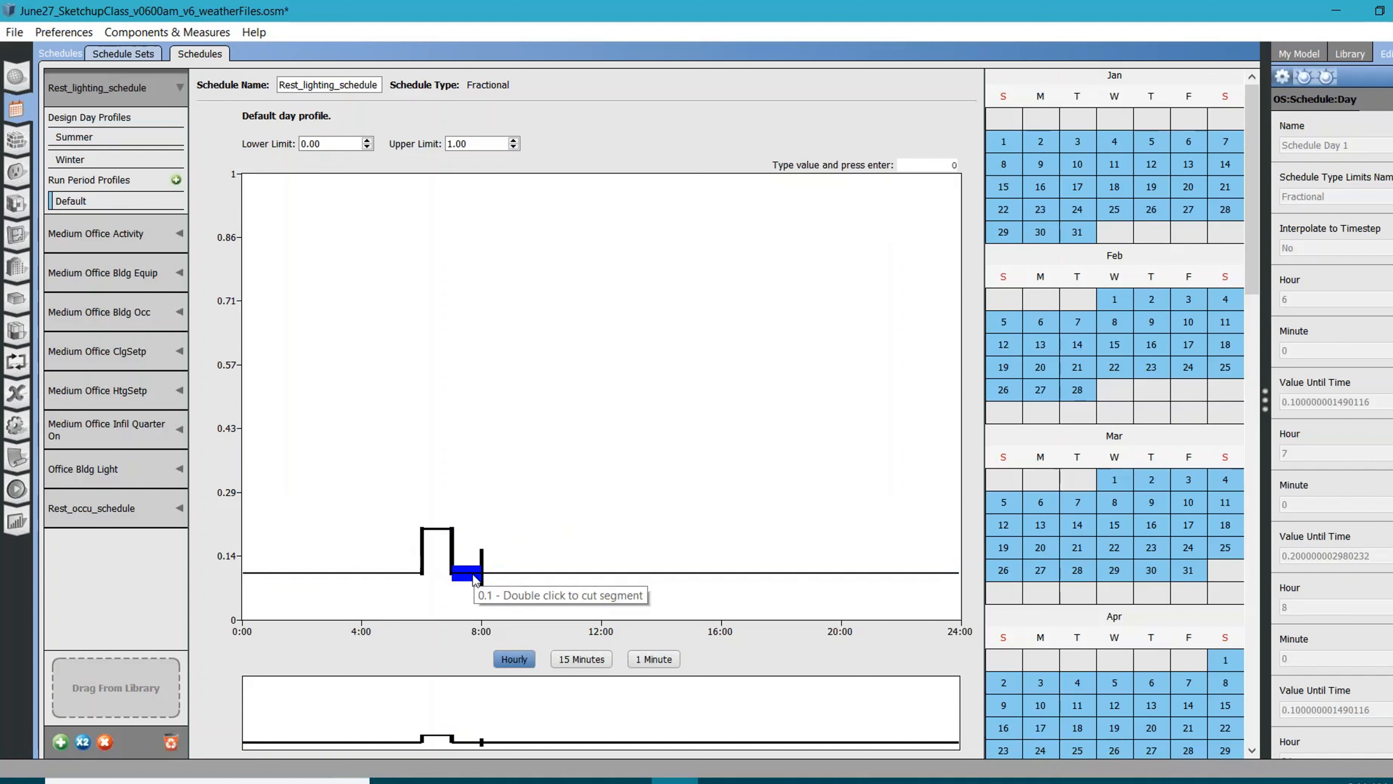
pyautogui.write('0.25')
pyautogui.press('Return')
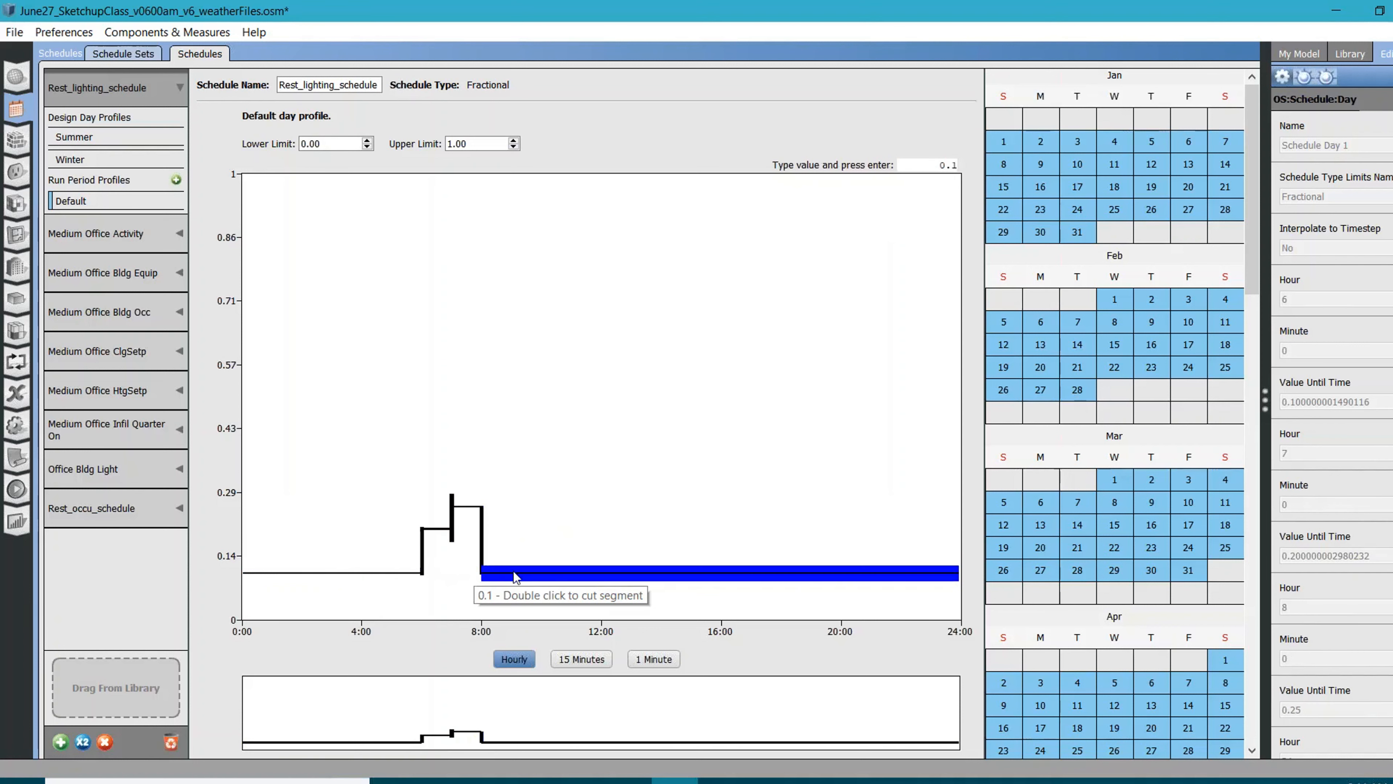
pyautogui.doubleClick(514, 572)
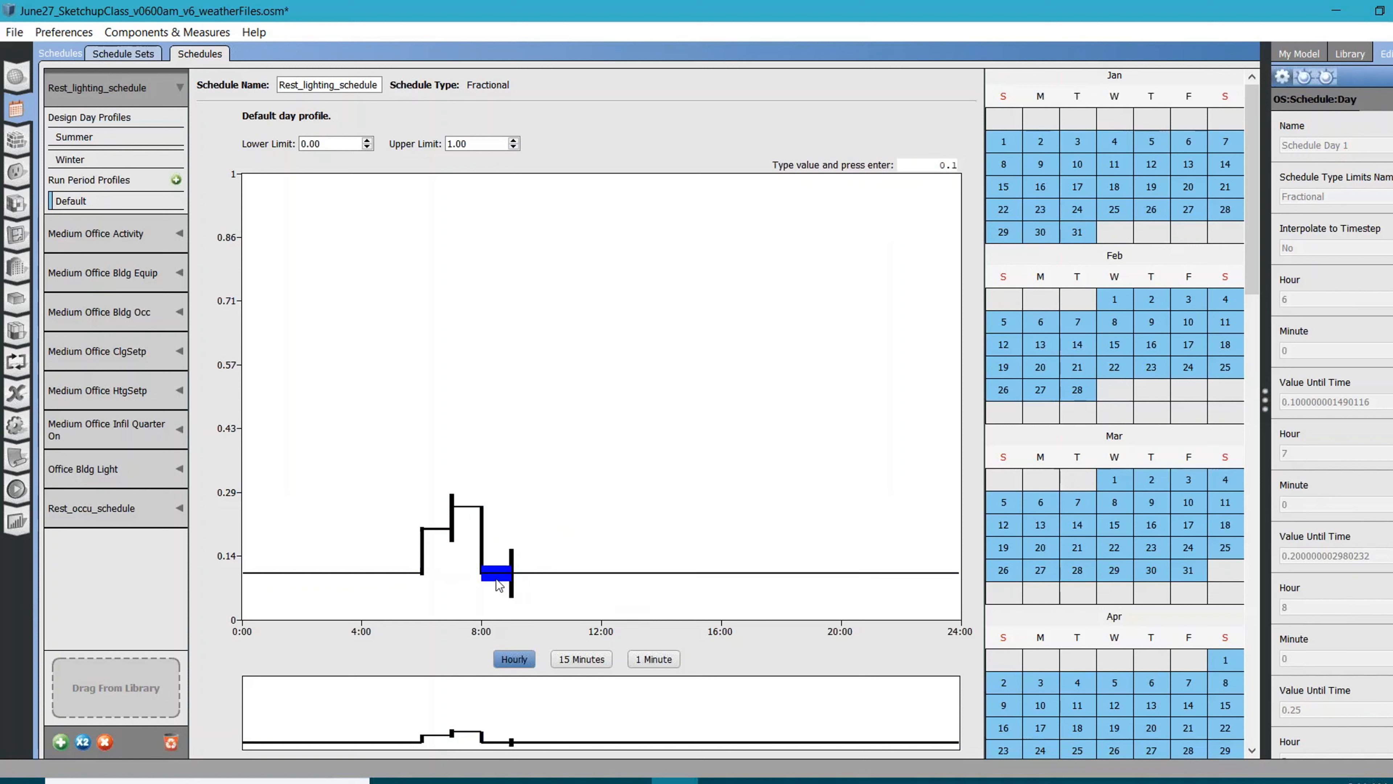
pyautogui.write('.5')
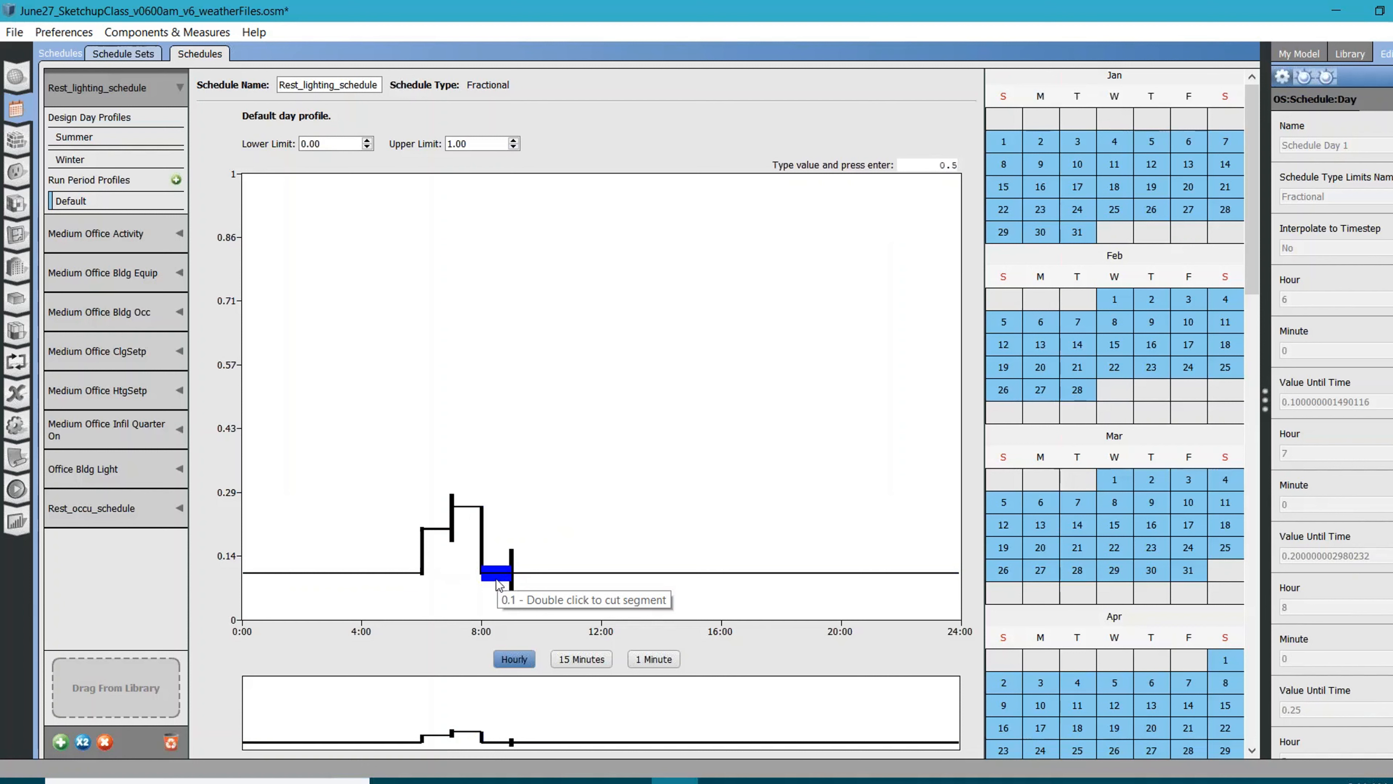
pyautogui.press('Return')
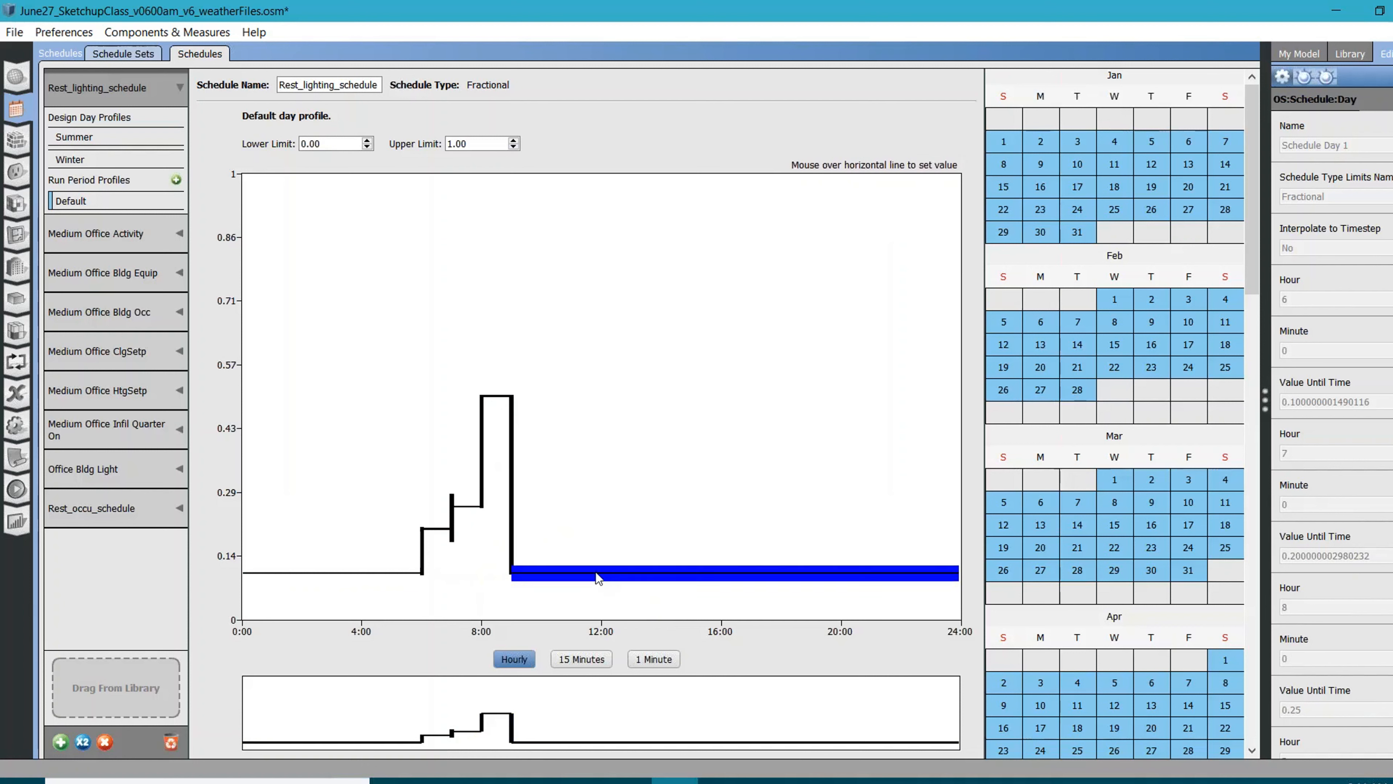
# Add segments to the default profile with 0.9 from 9:00 to 12:00 and 0.5 from 12:00 to 13:00
pyautogui.doubleClick(603, 573)
pyautogui.write('.9')
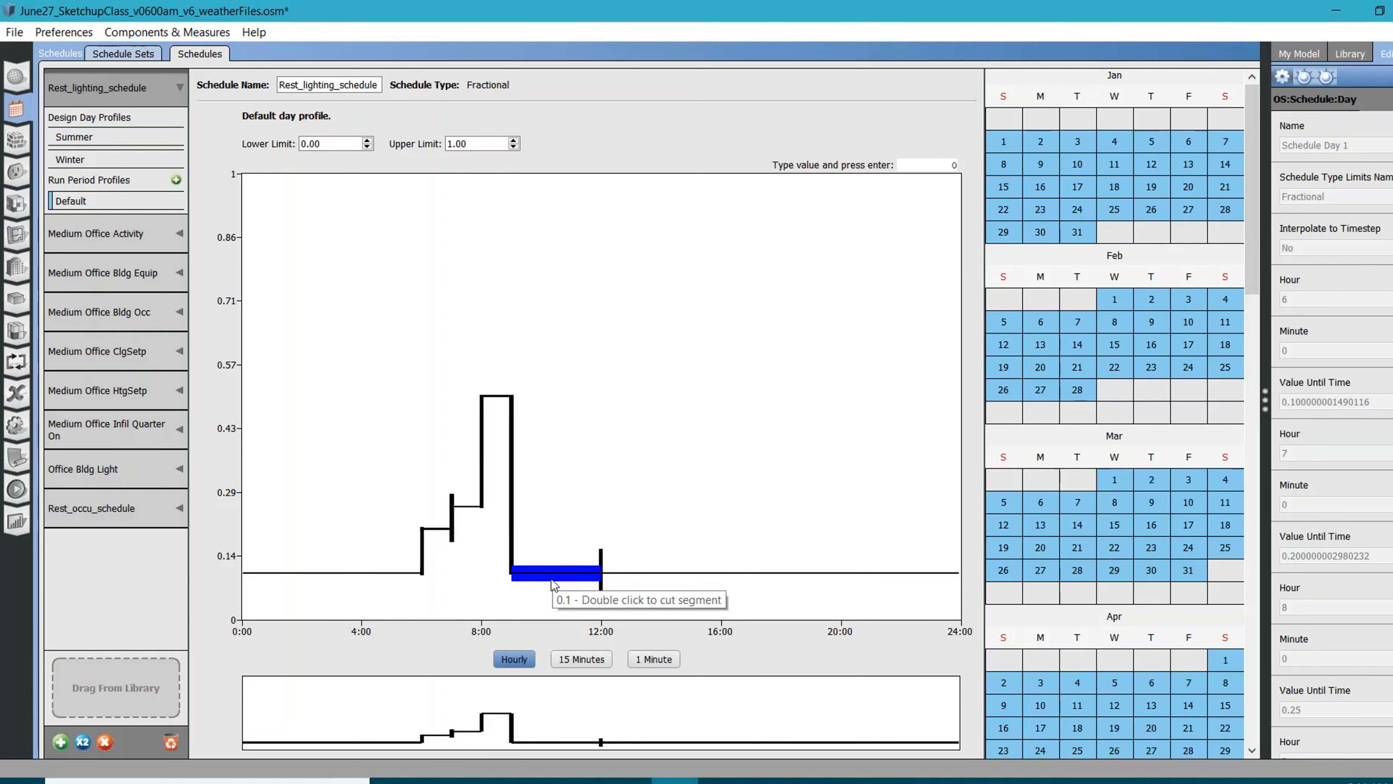
pyautogui.press('Return')
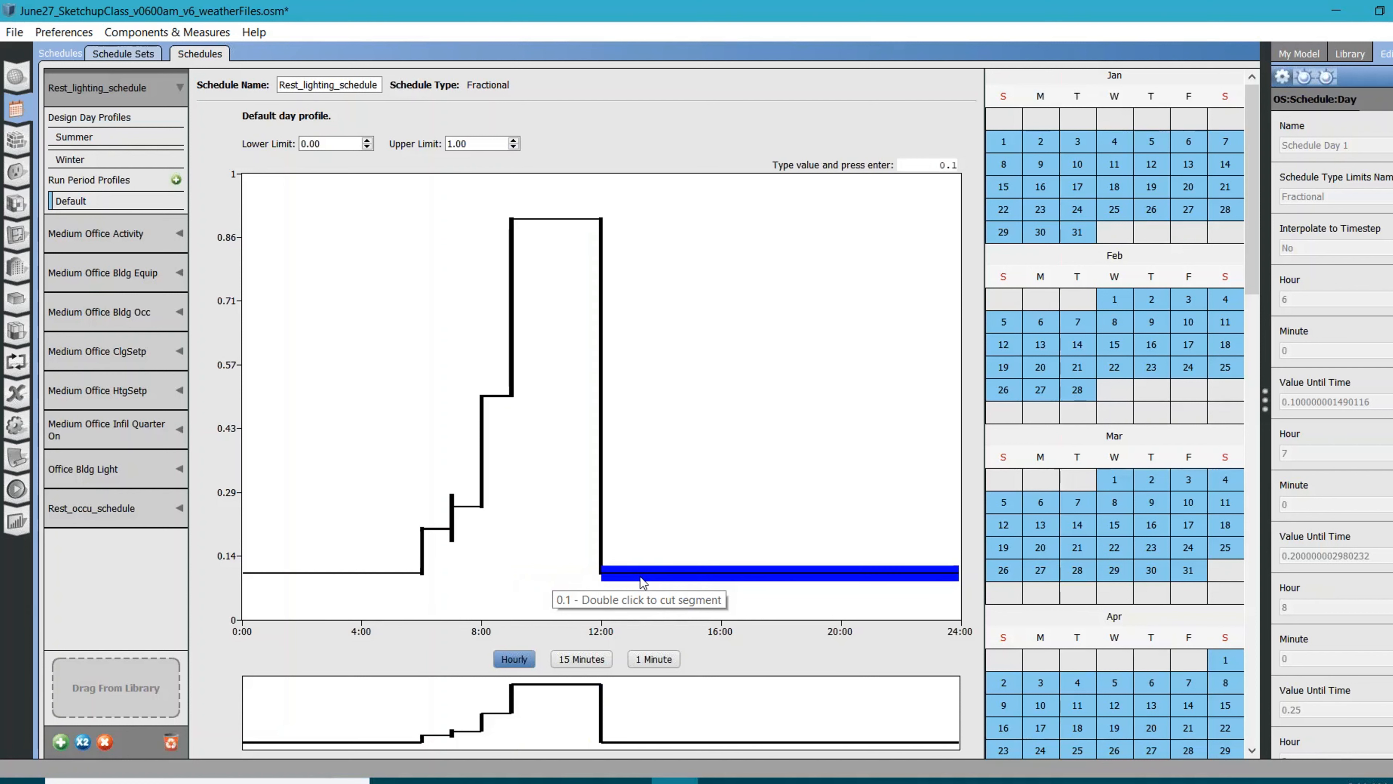
pyautogui.doubleClick(640, 577)
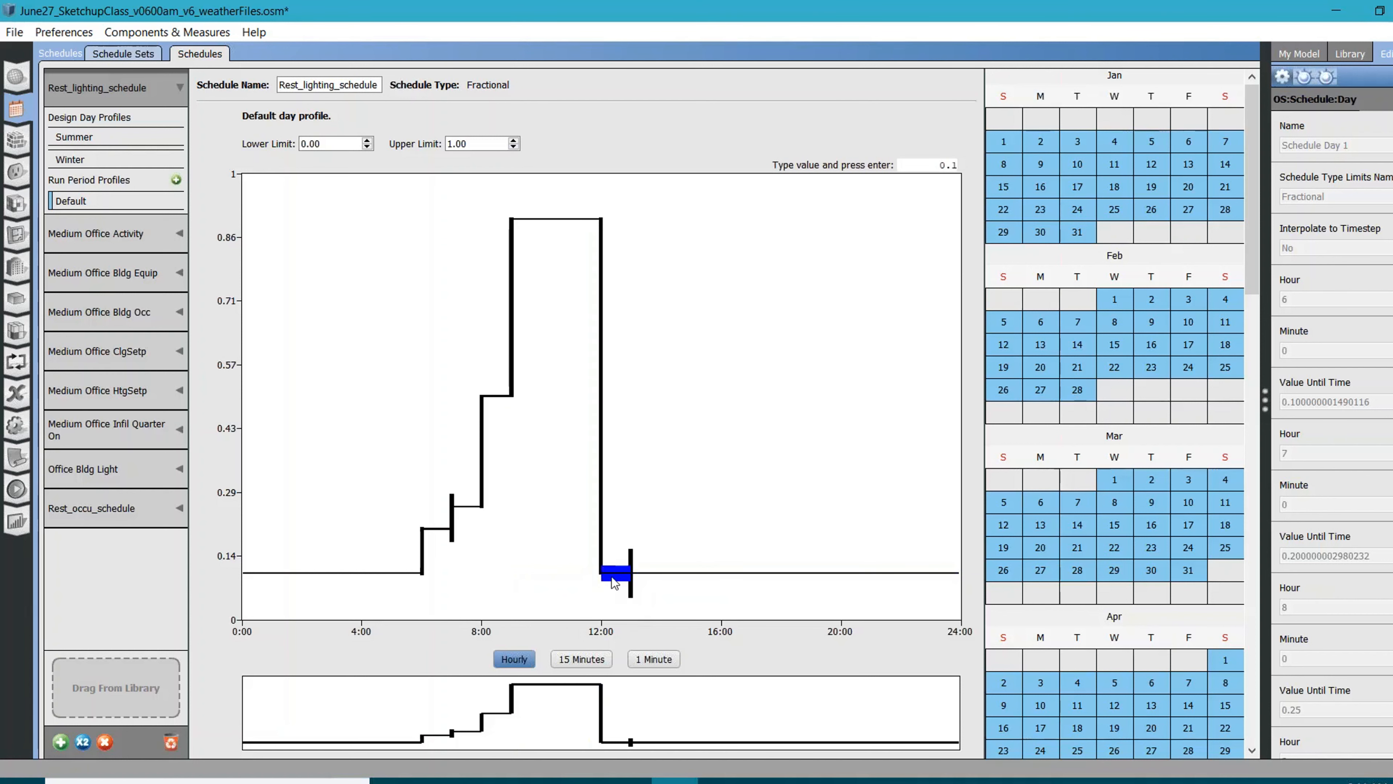
pyautogui.write('0.5')
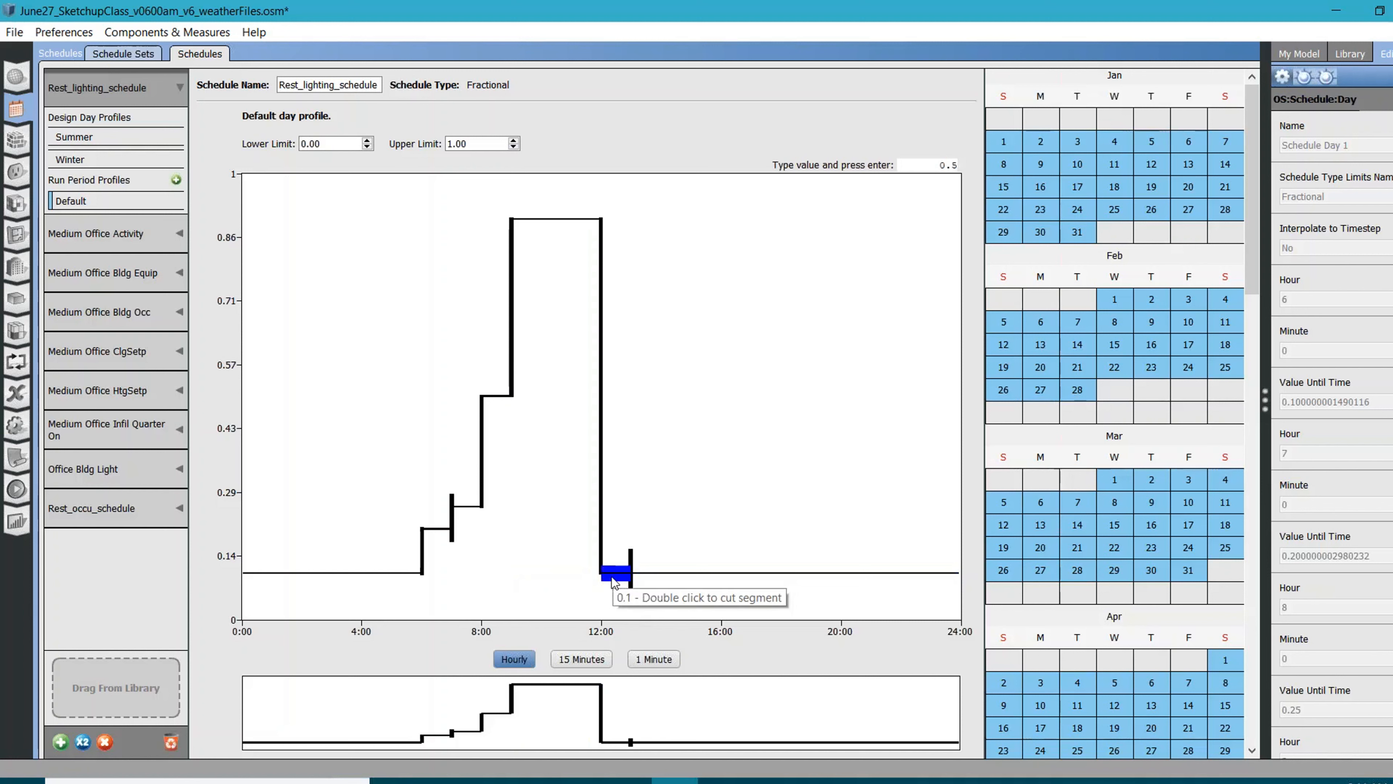
pyautogui.press('Return')
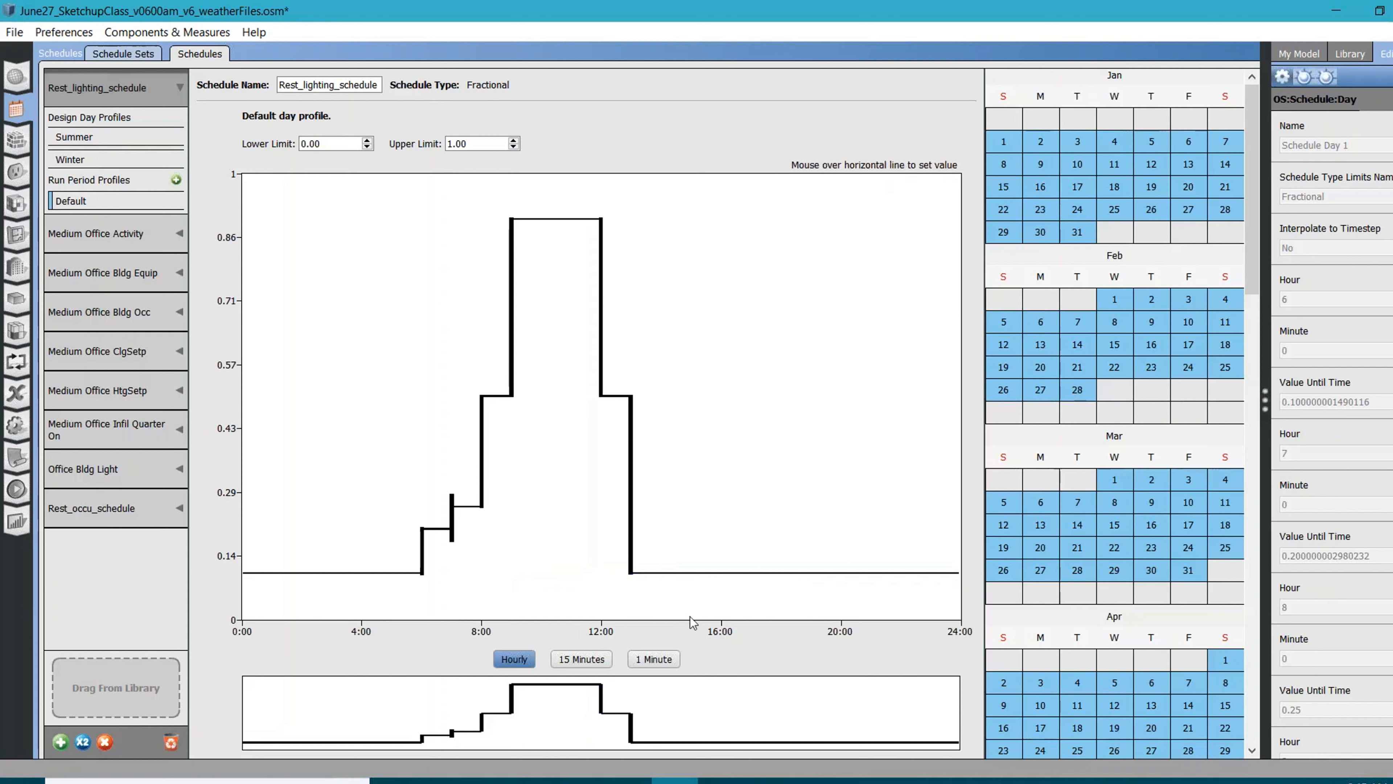
# Split the default profile at 17:00 and set the 13:00 to 17:00 segment to 0.9
pyautogui.doubleClick(749, 574)
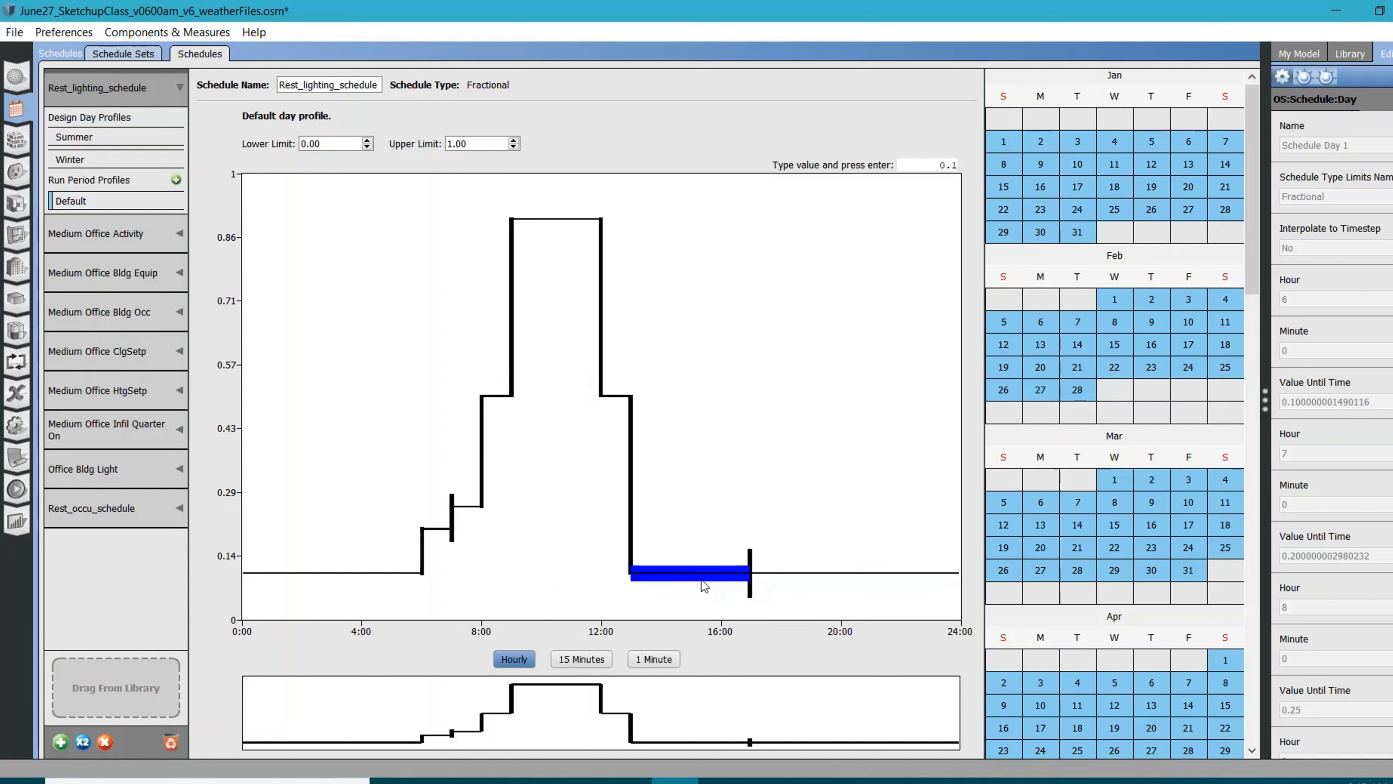
pyautogui.press('BackSpace')
pyautogui.press('BackSpace')
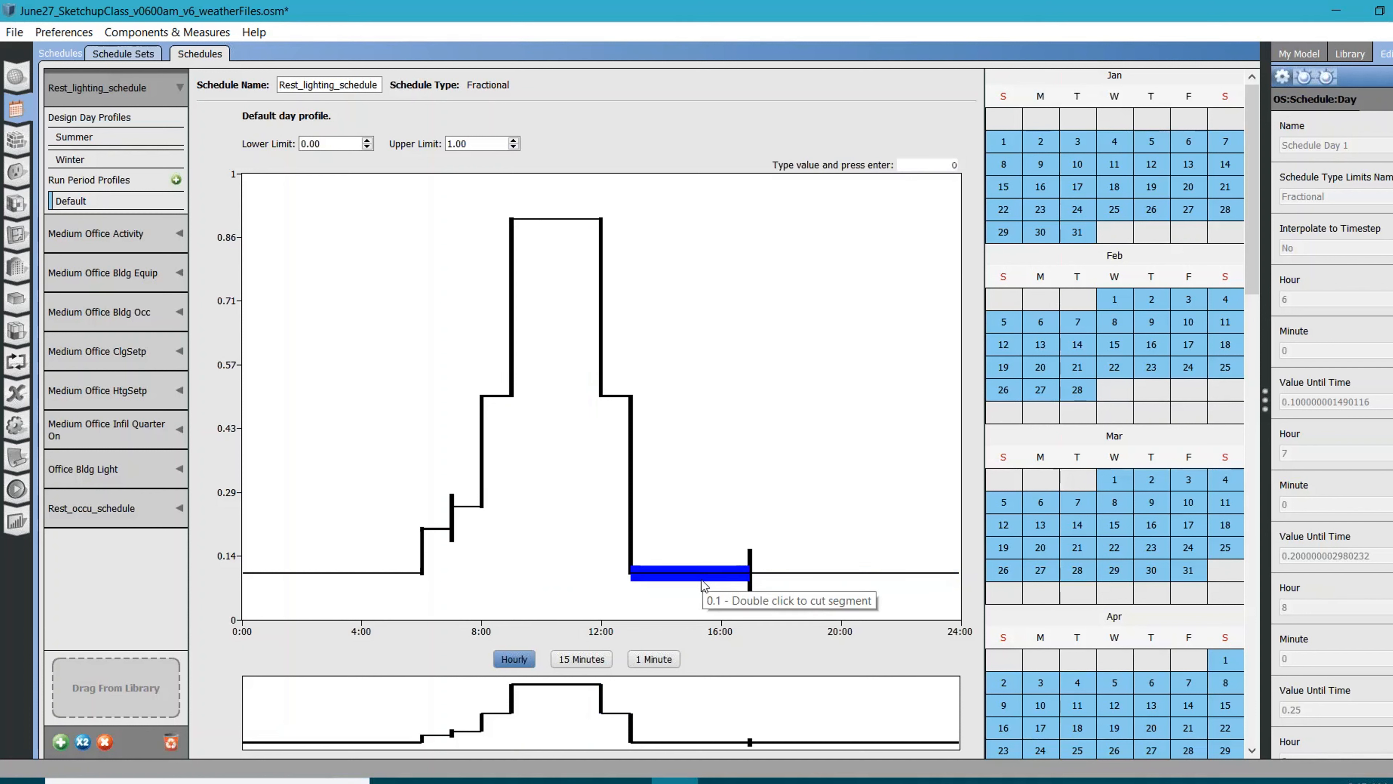
pyautogui.write('.9')
pyautogui.press('Return')
# Add segments to the default profile with 0.7 from 17:00 to 18:00 and 0.5 from 18:00 to 20:00
pyautogui.click(782, 579)
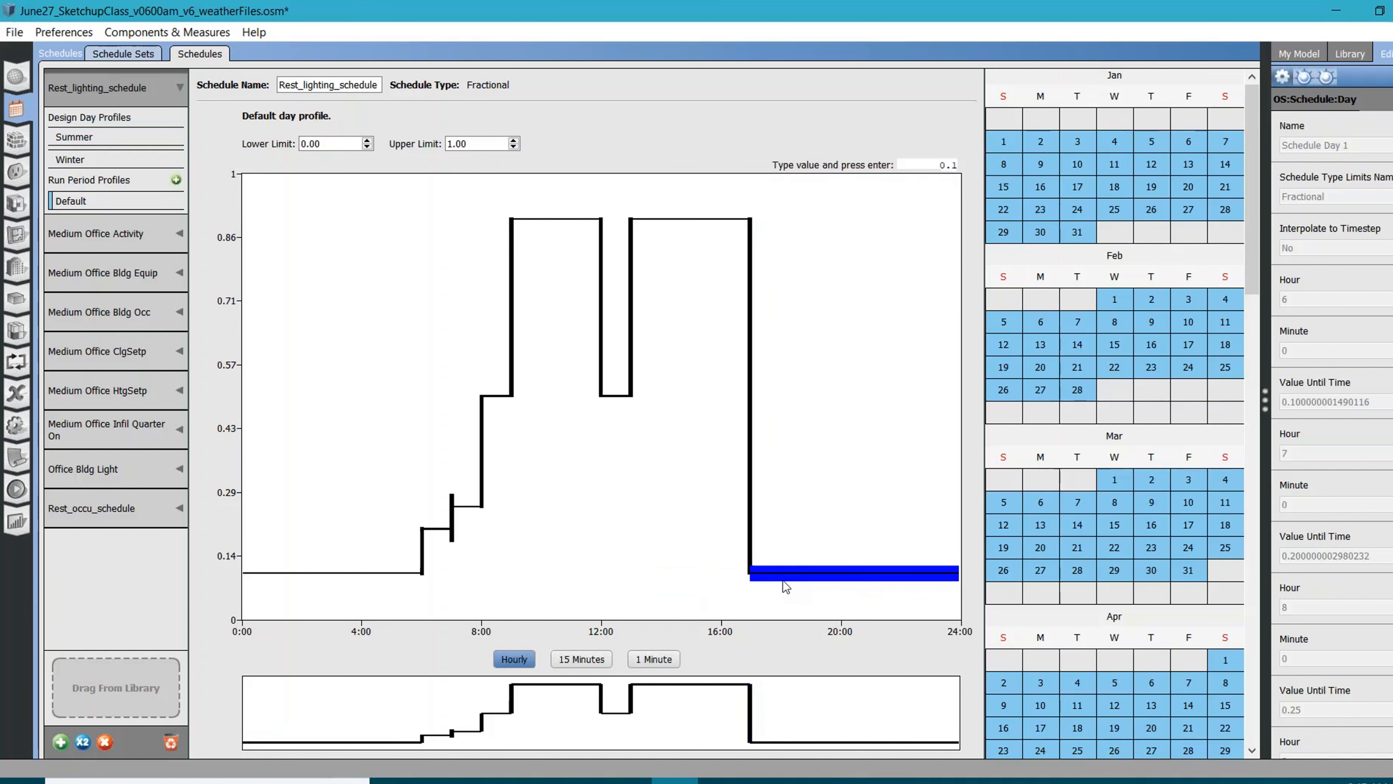
pyautogui.doubleClick(779, 574)
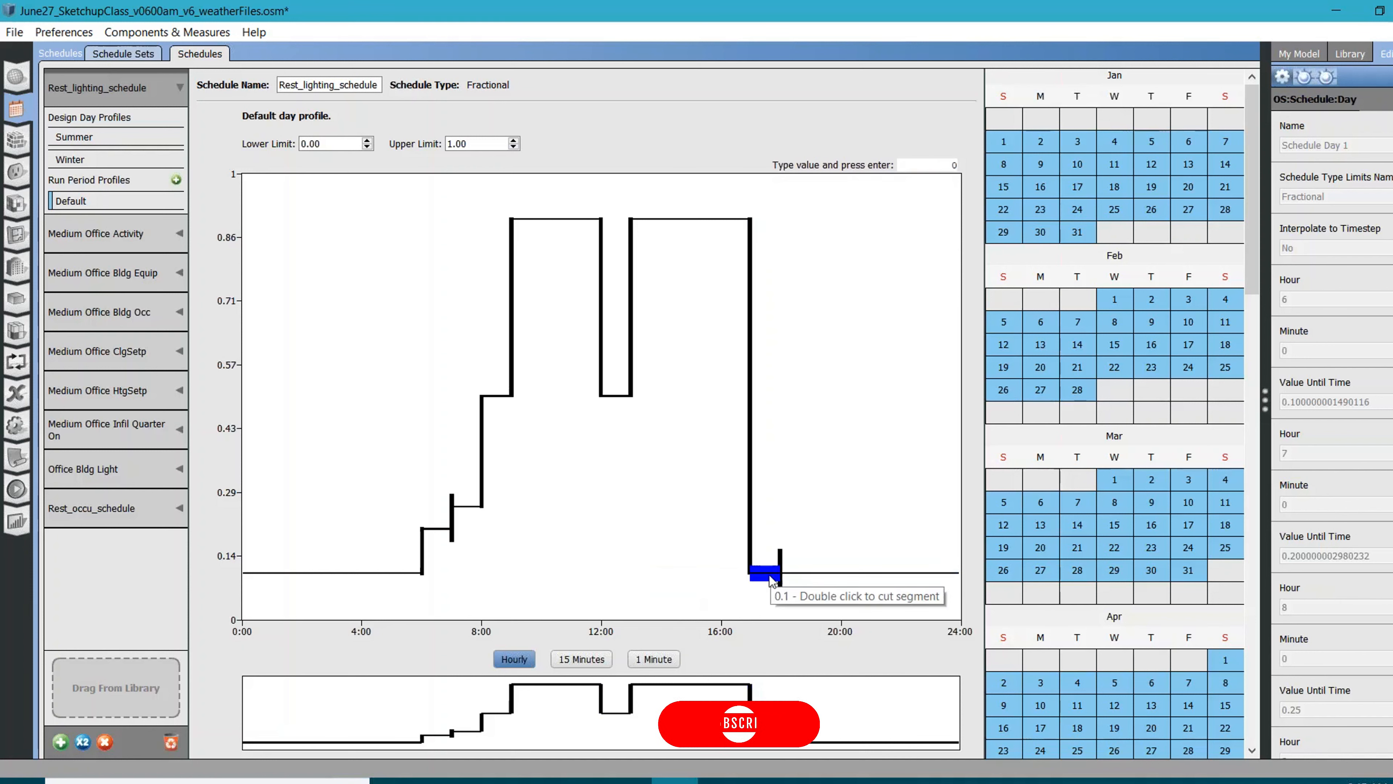
pyautogui.write('.7')
pyautogui.press('Return')
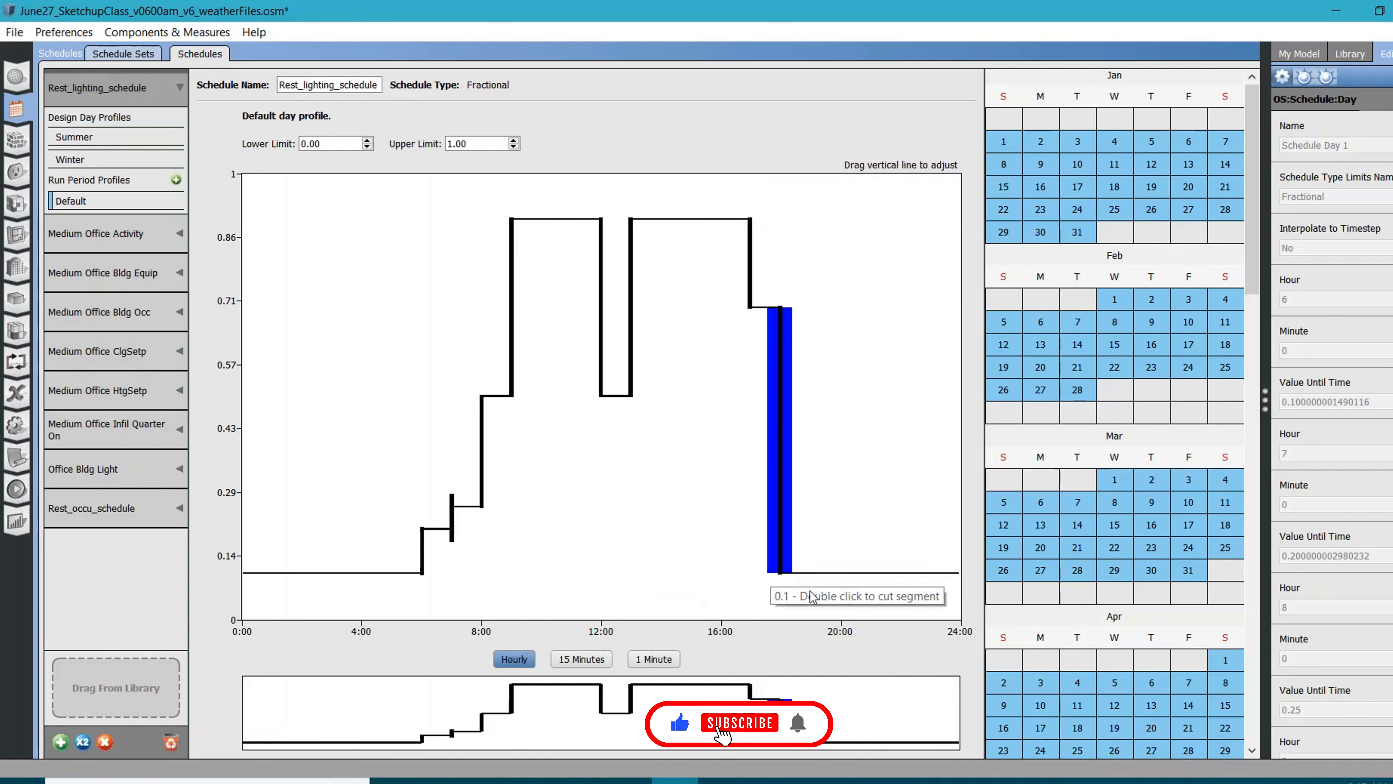
pyautogui.doubleClick(841, 575)
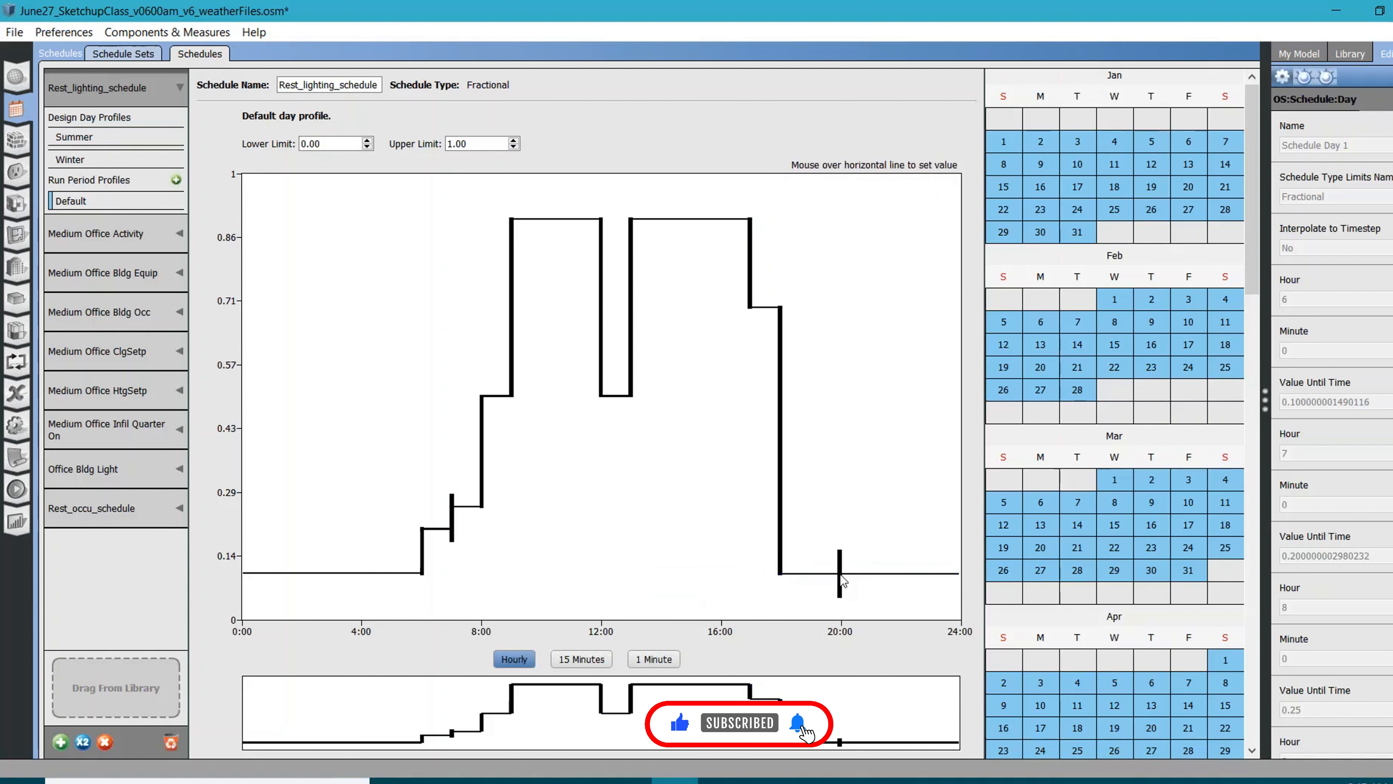
pyautogui.moveTo(823, 579)
pyautogui.write('.5')
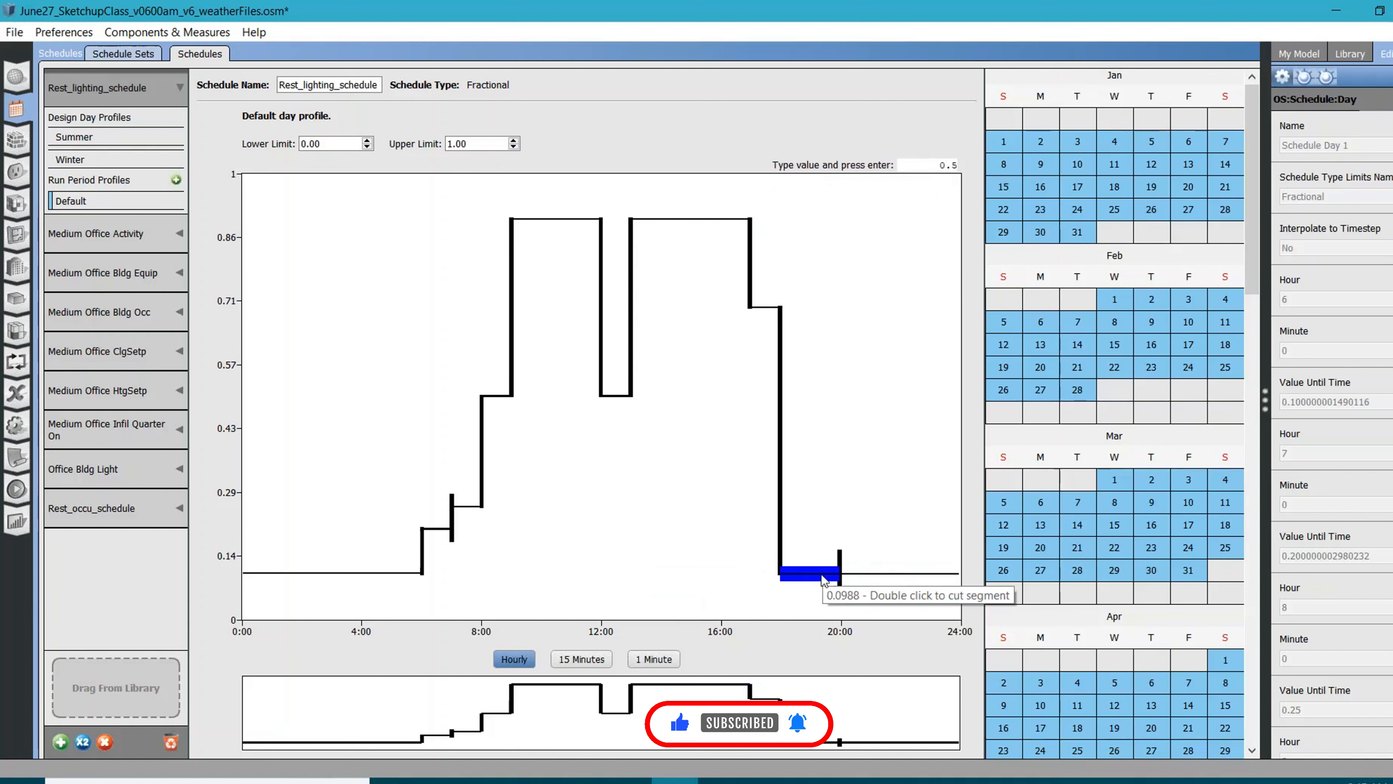
pyautogui.press('Return')
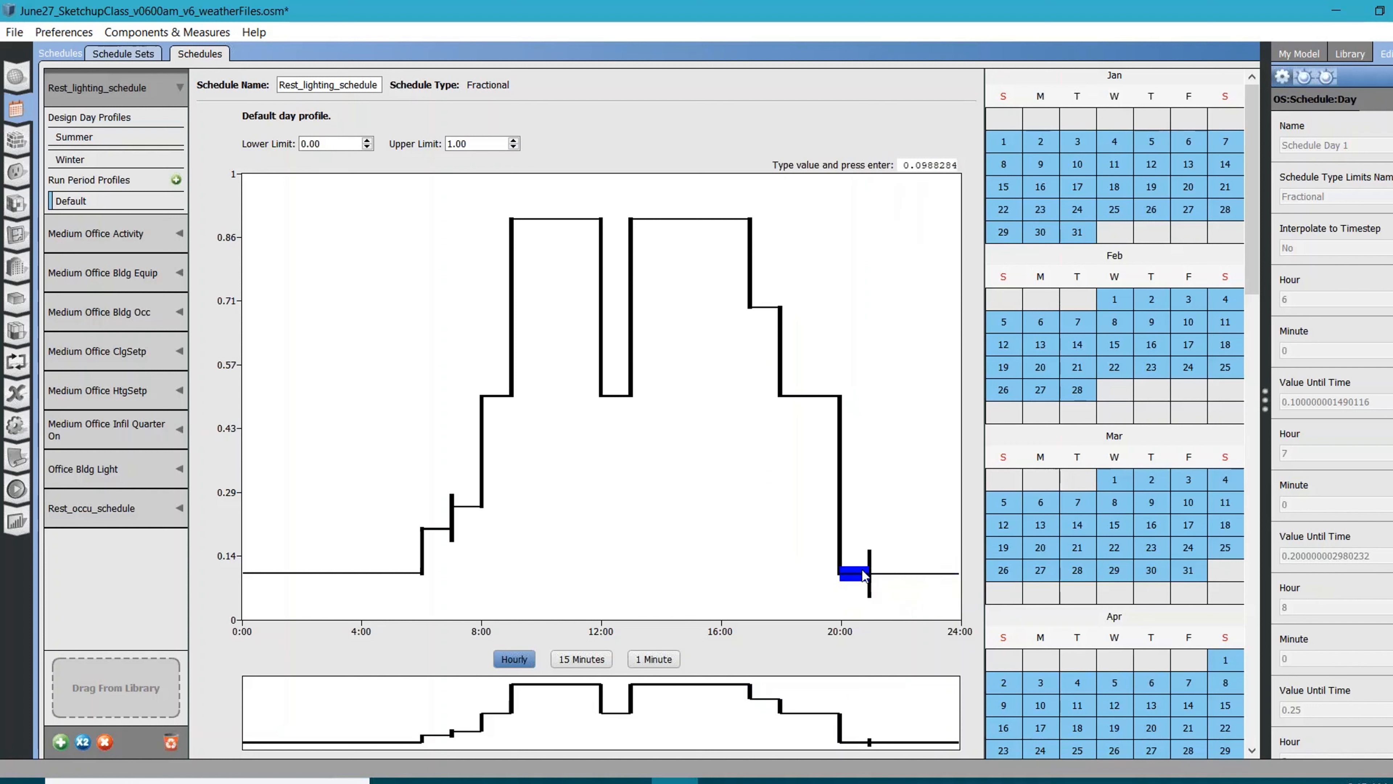
# Set the default profile's 20:00 to 21:00 segment to 0.35
pyautogui.write('0')
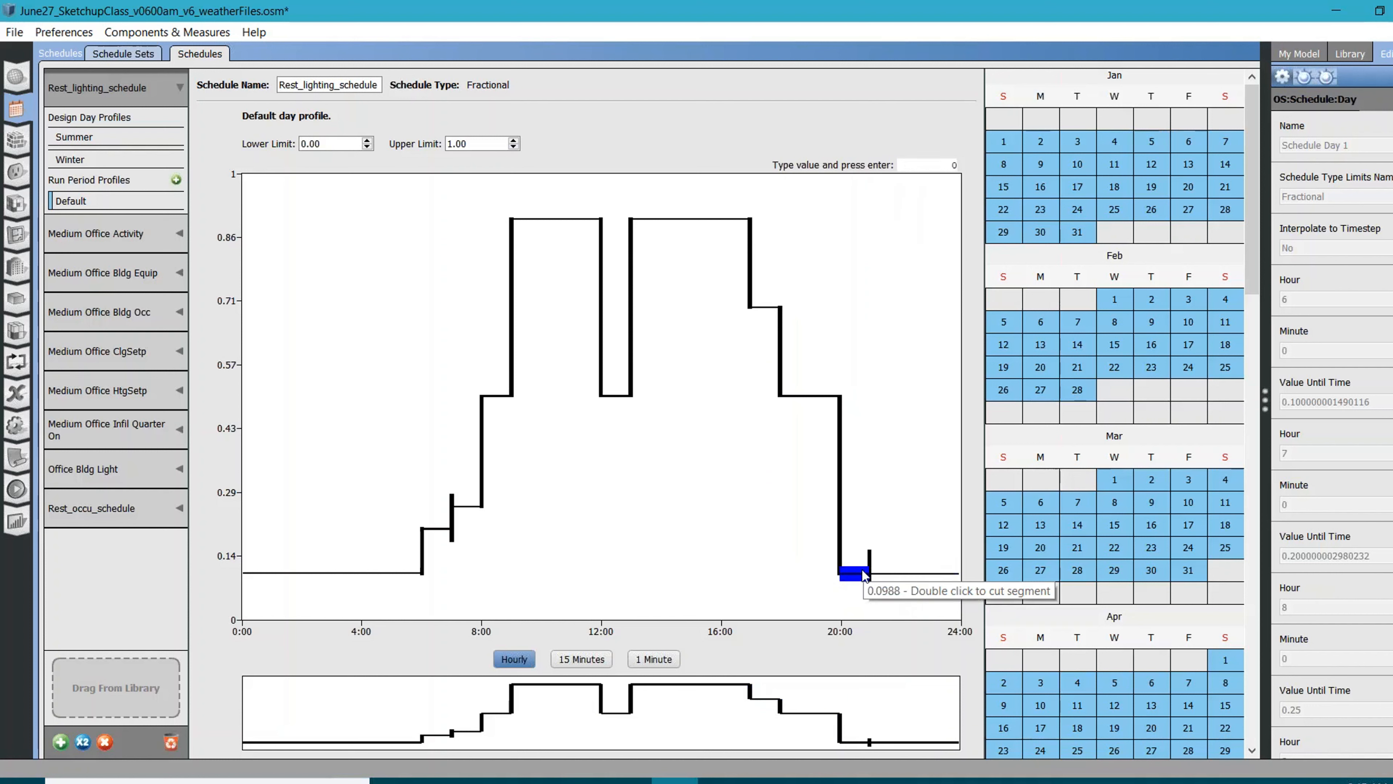
pyautogui.write('.35')
pyautogui.press('Return')
pyautogui.moveTo(908, 595)
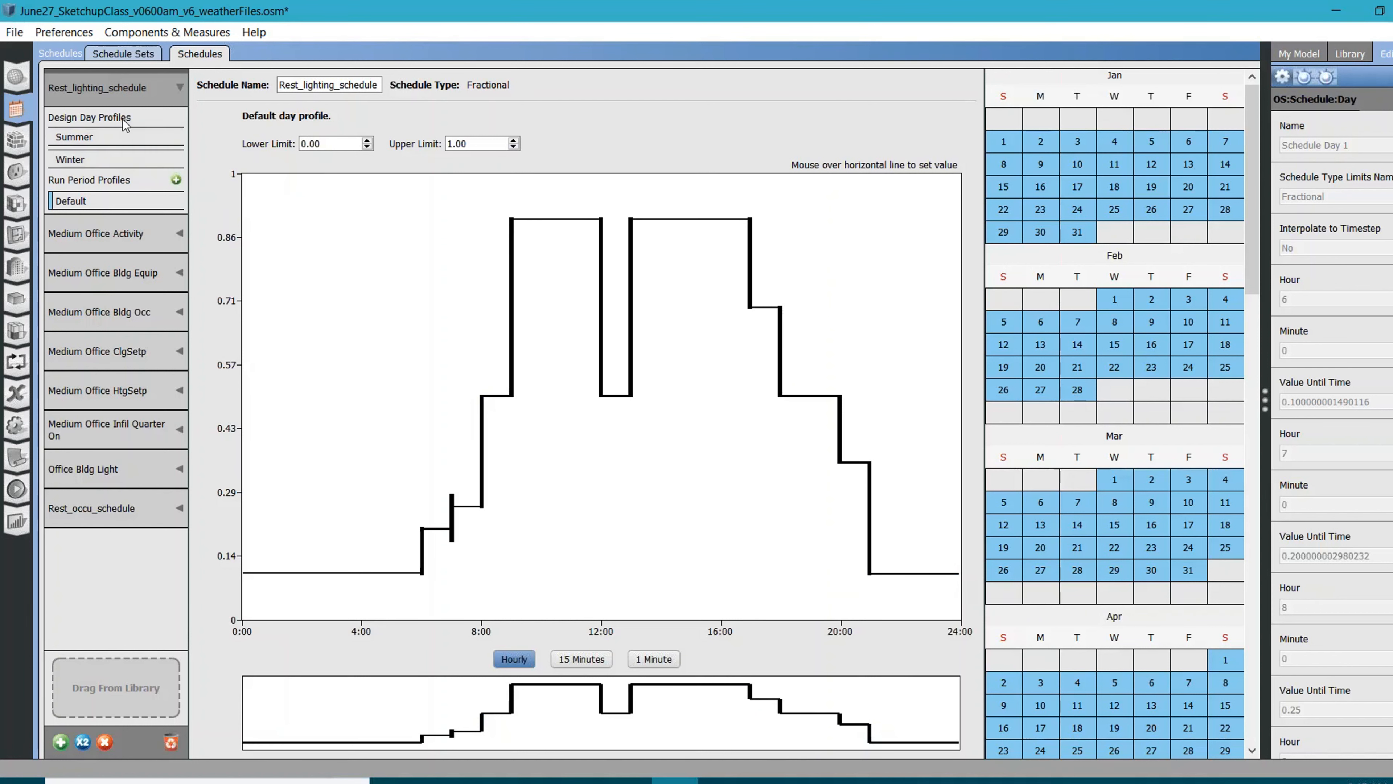
# Add a new winter design day profile to Rest_lighting_schedule and set it to 1 for the whole day
pyautogui.click(109, 162)
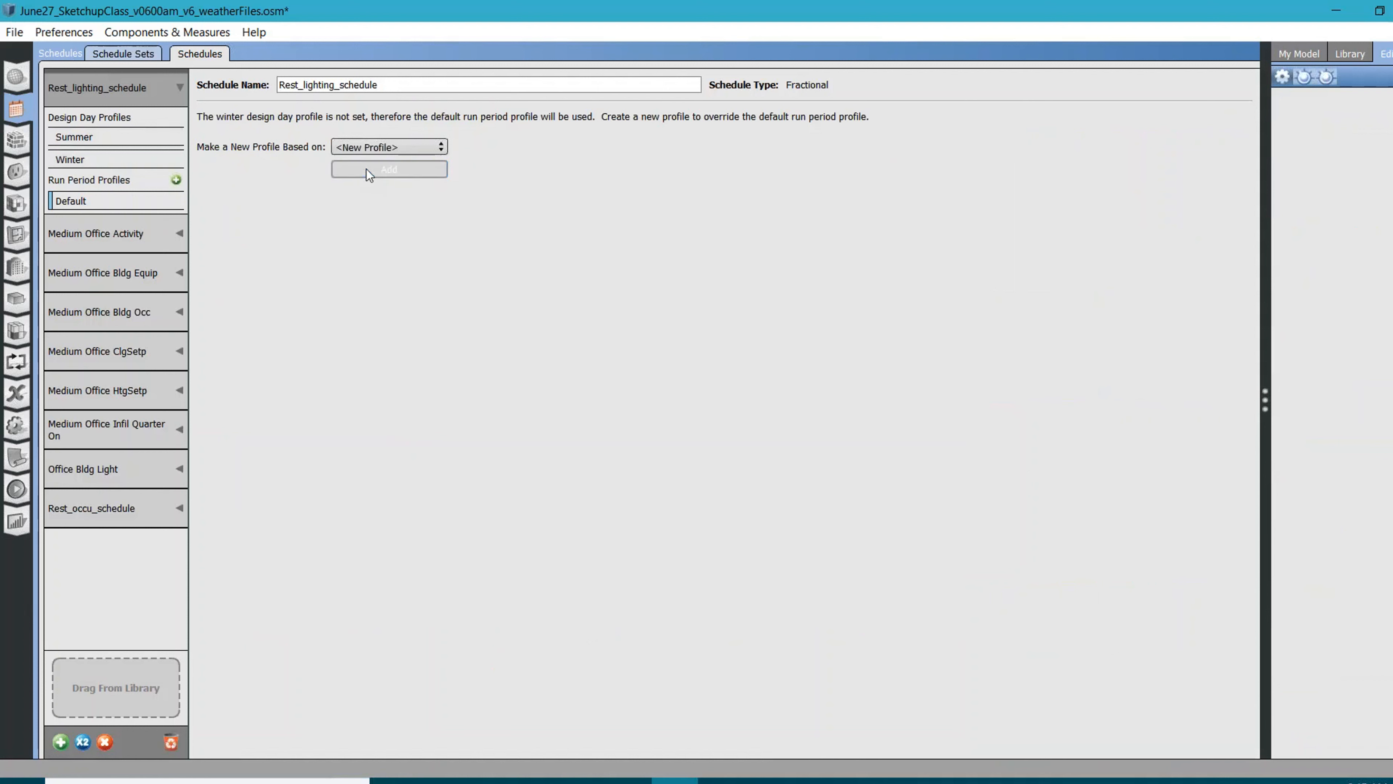
pyautogui.click(401, 147)
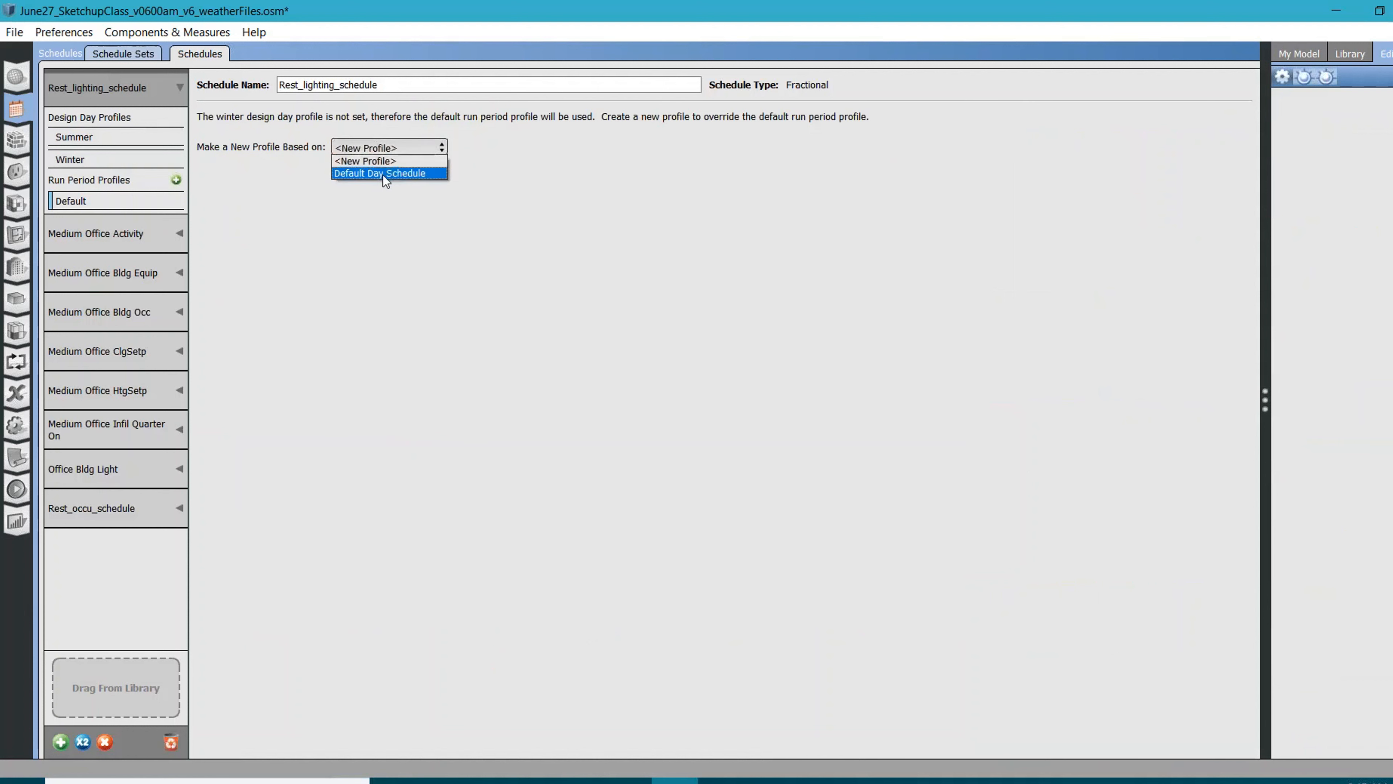
pyautogui.click(380, 161)
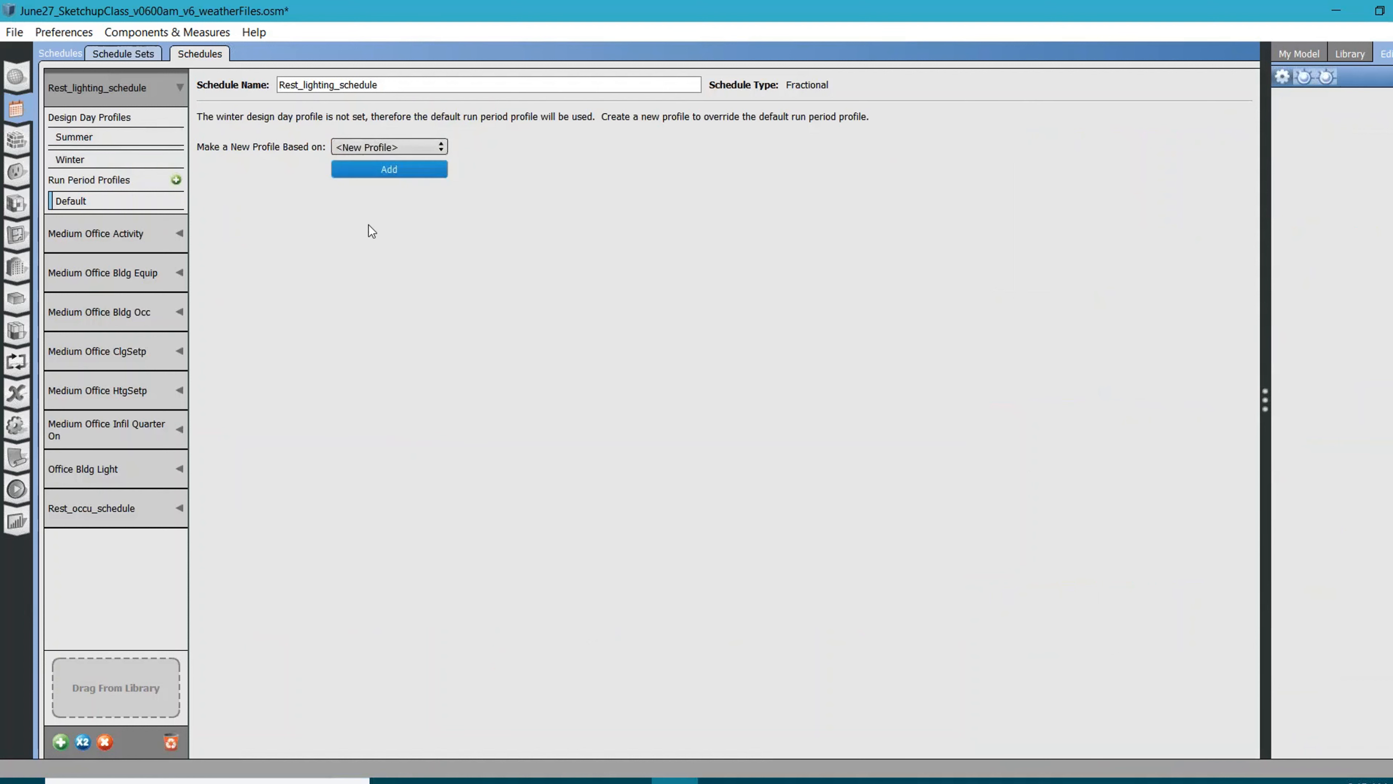
pyautogui.click(390, 168)
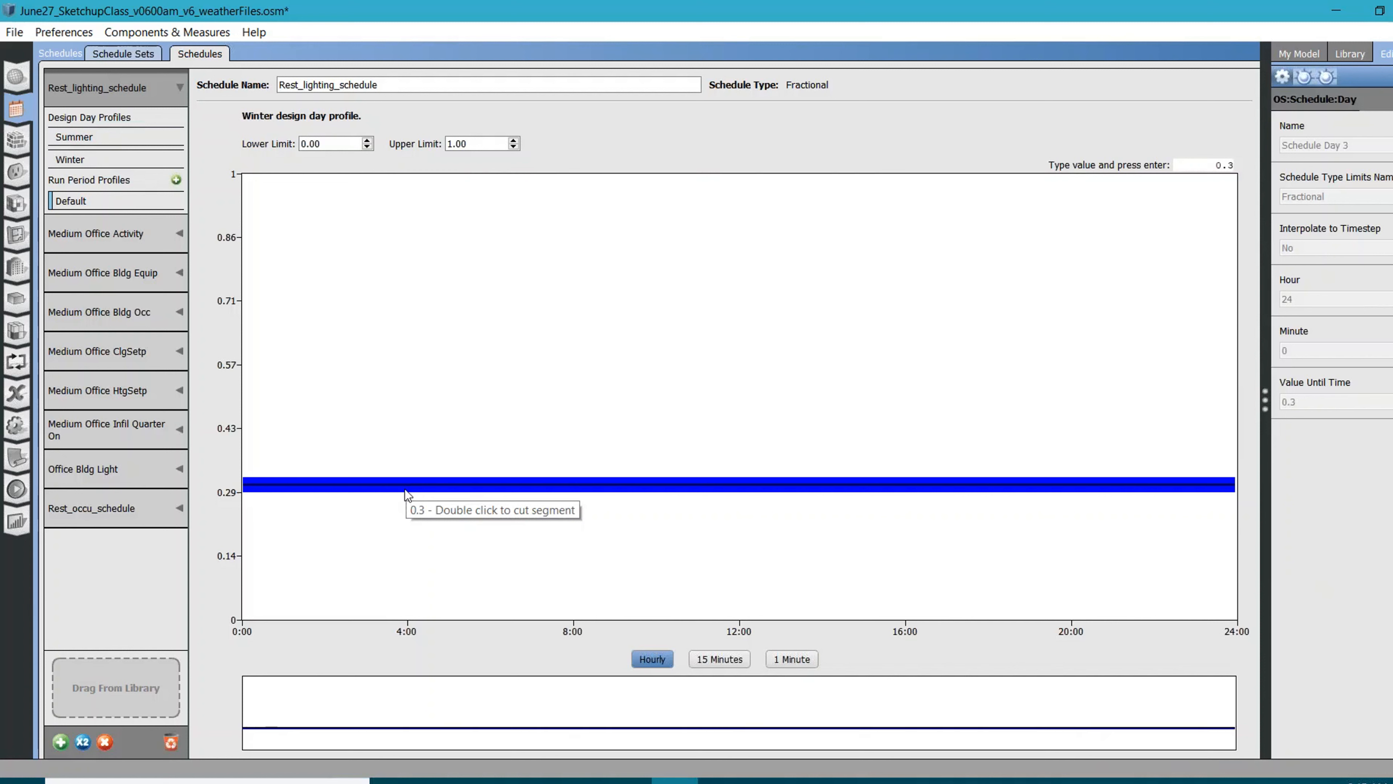
pyautogui.click(405, 489)
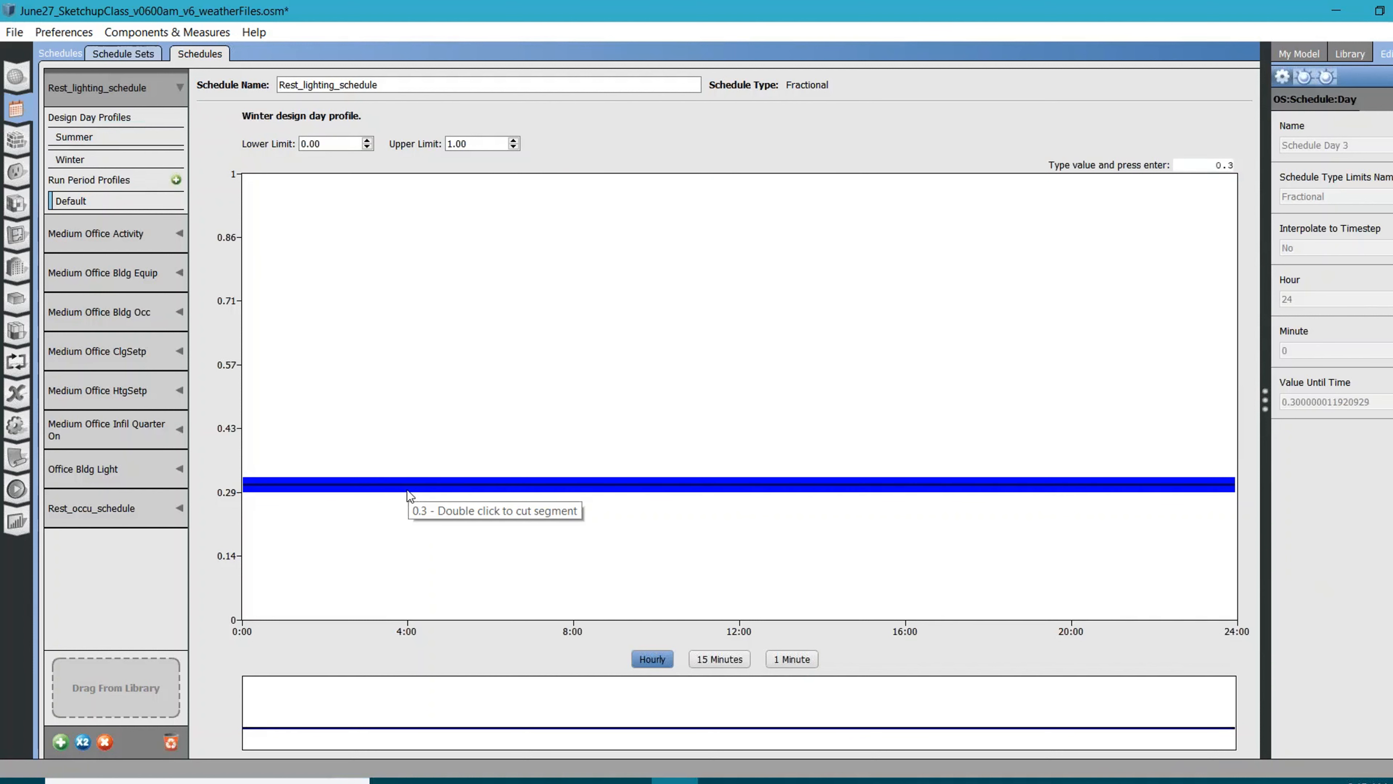
pyautogui.write('1')
pyautogui.press('Return')
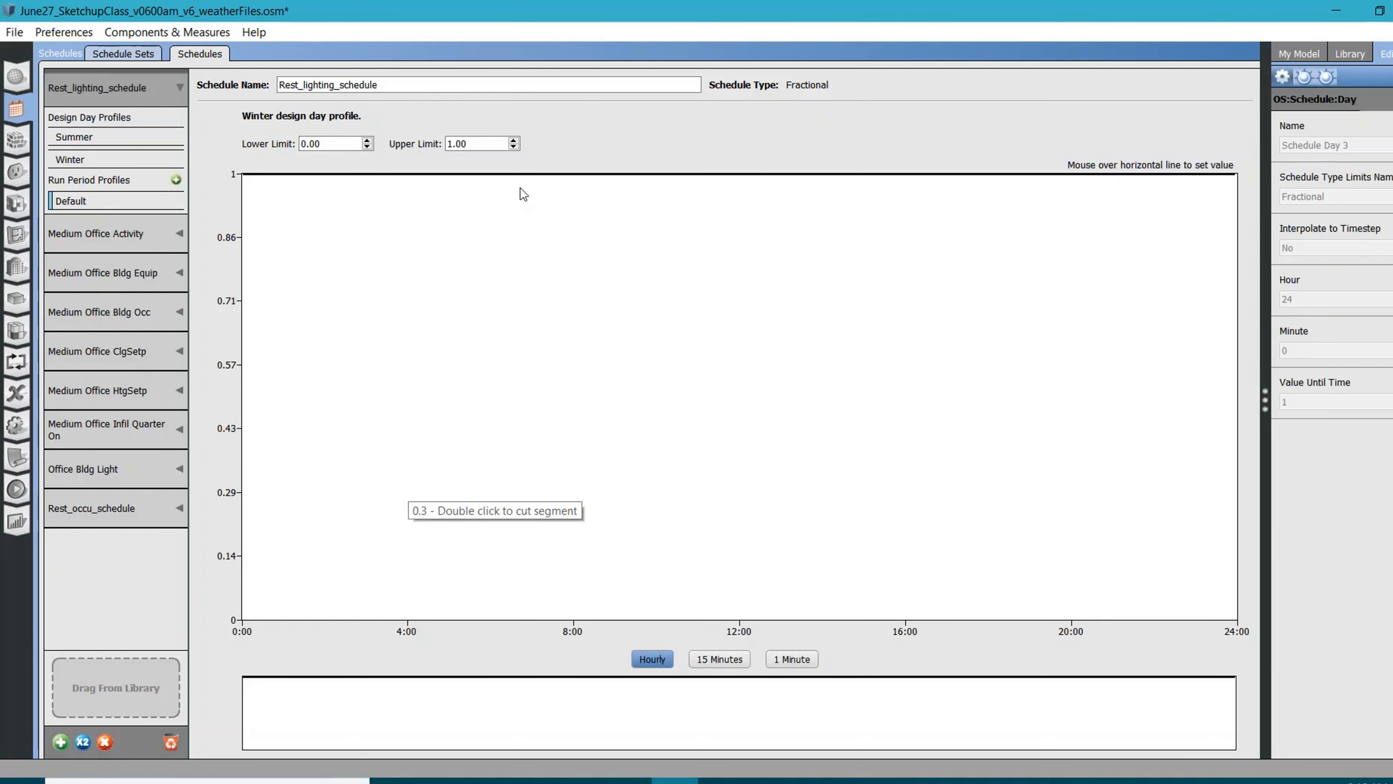
# Add a summer design day profile based on the Winter Design Day Schedule, and check the winter and default profiles
pyautogui.click(76, 137)
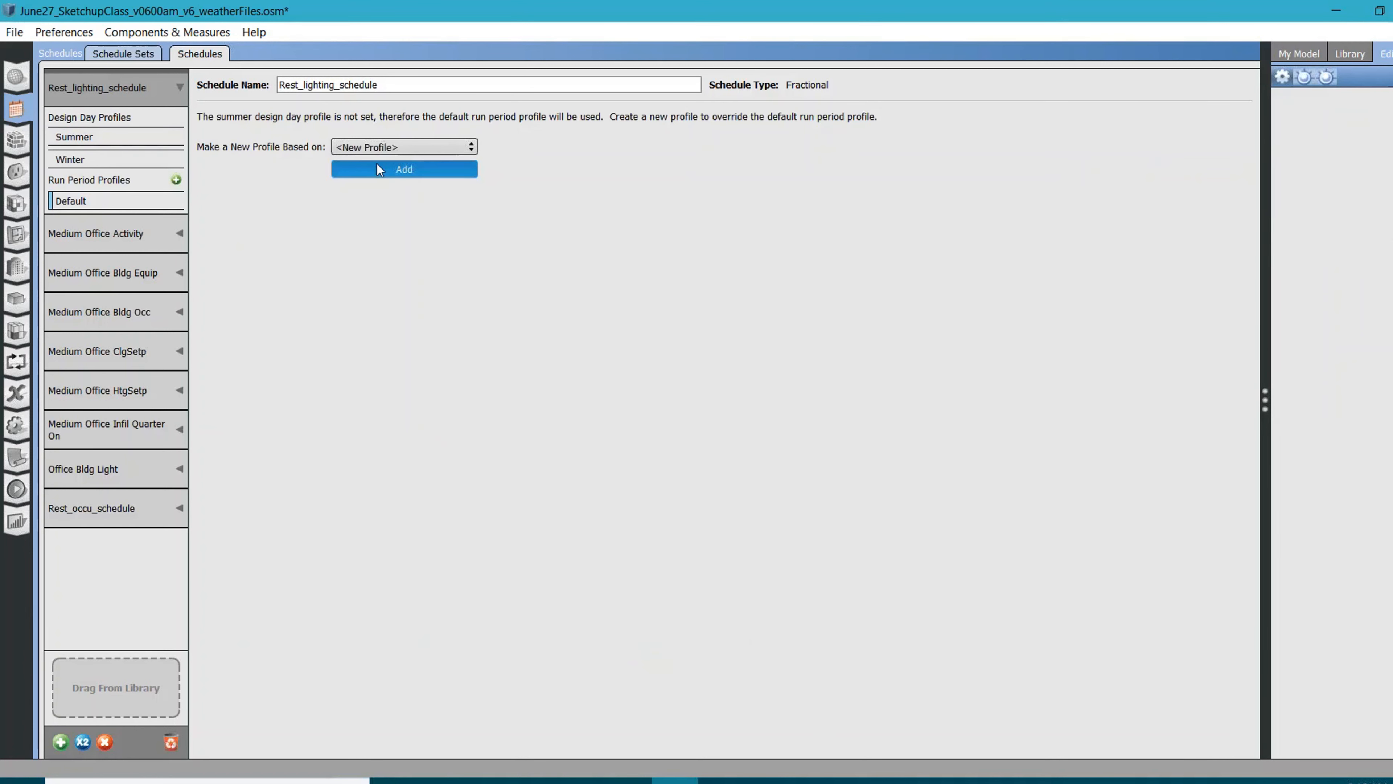
pyautogui.click(382, 147)
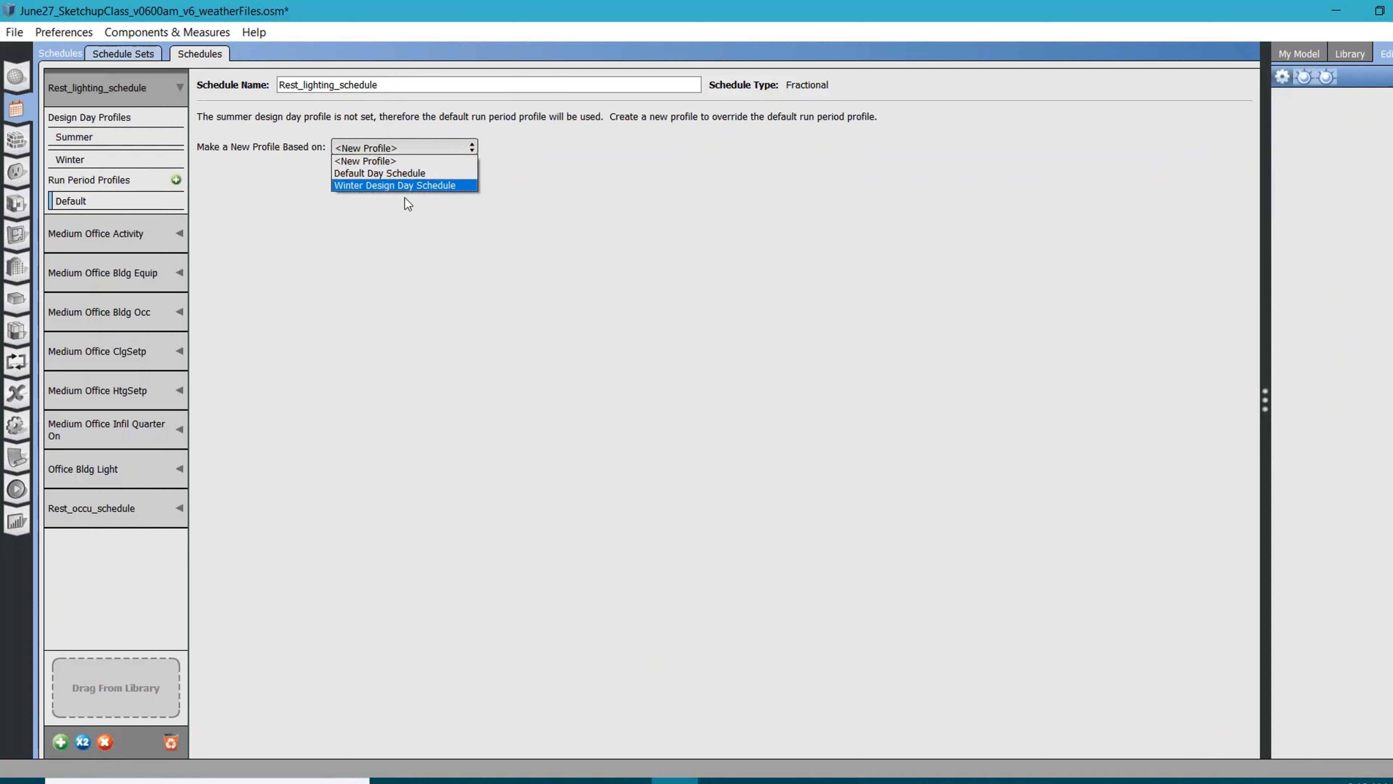
pyautogui.click(401, 184)
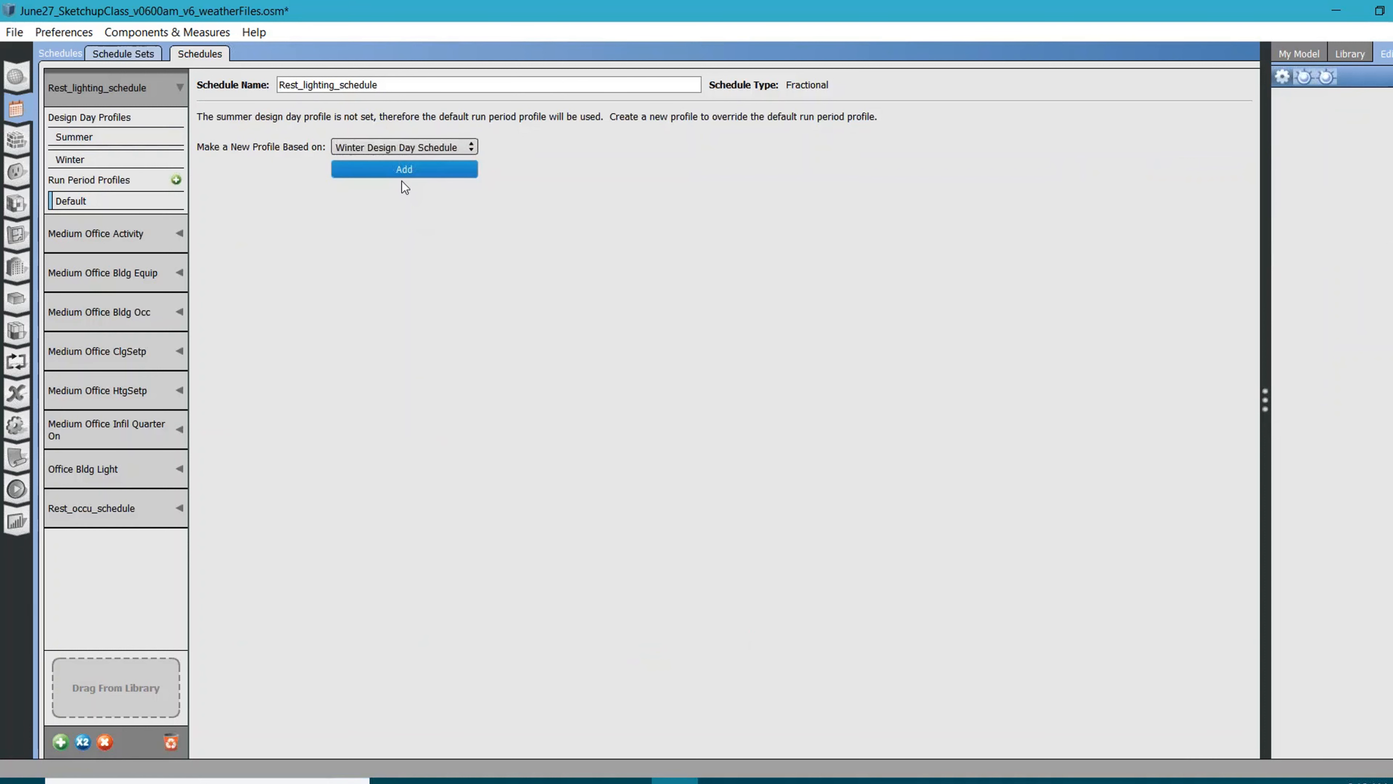
pyautogui.click(401, 168)
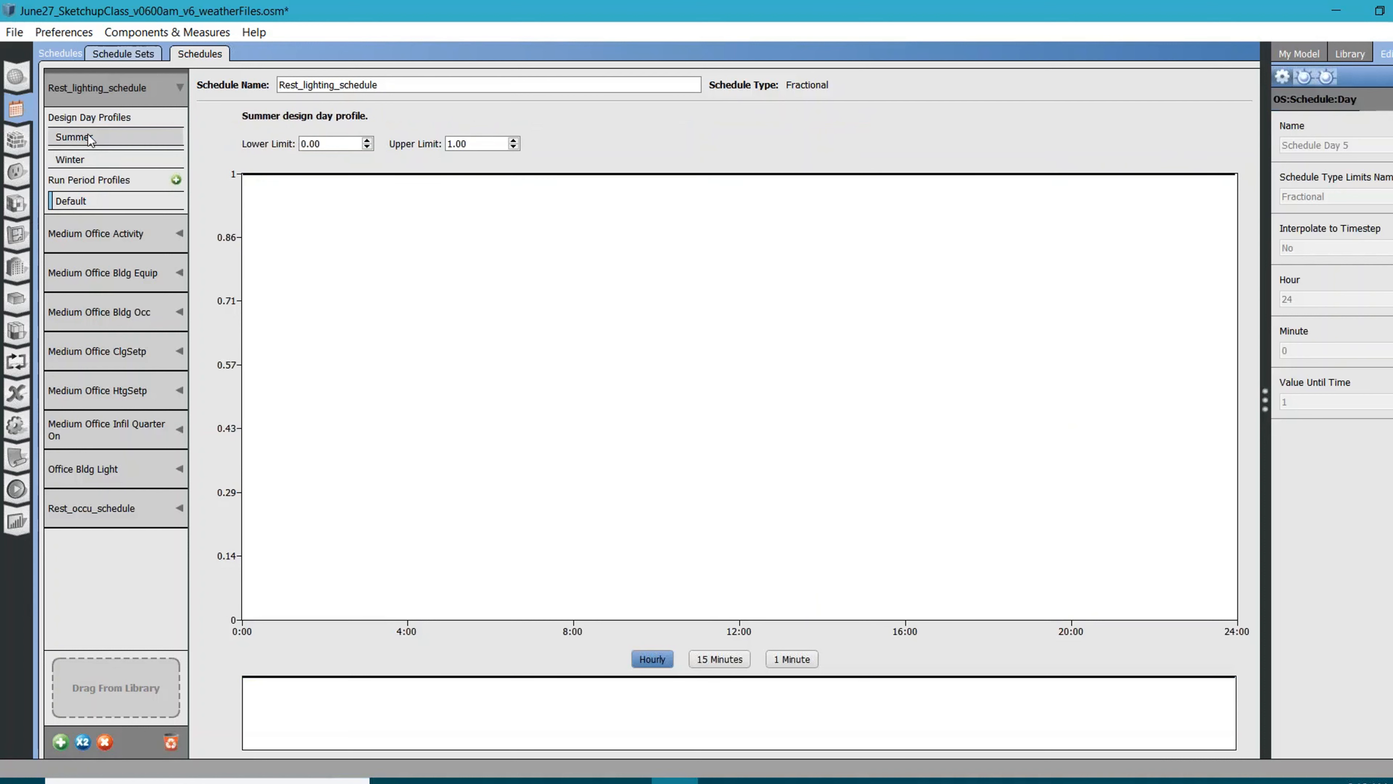
pyautogui.click(92, 164)
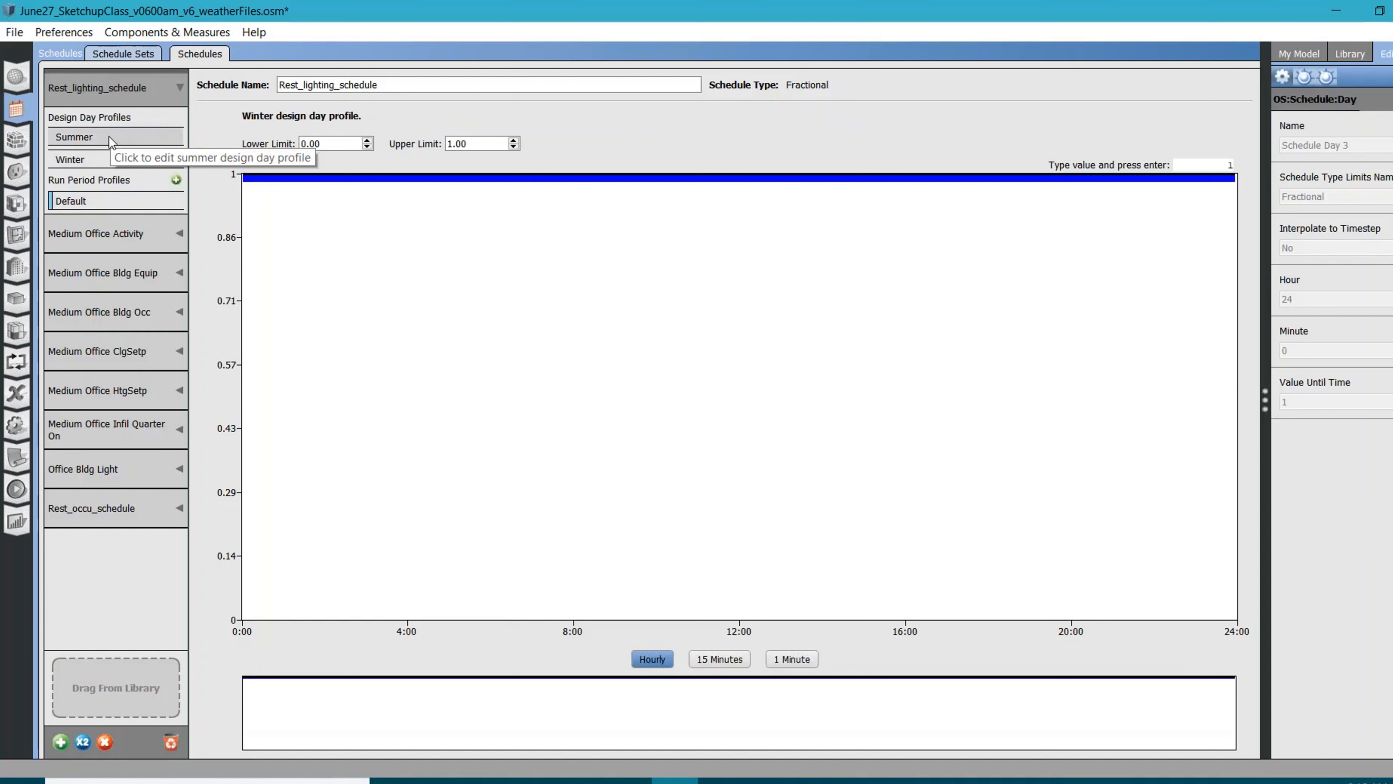
pyautogui.click(98, 194)
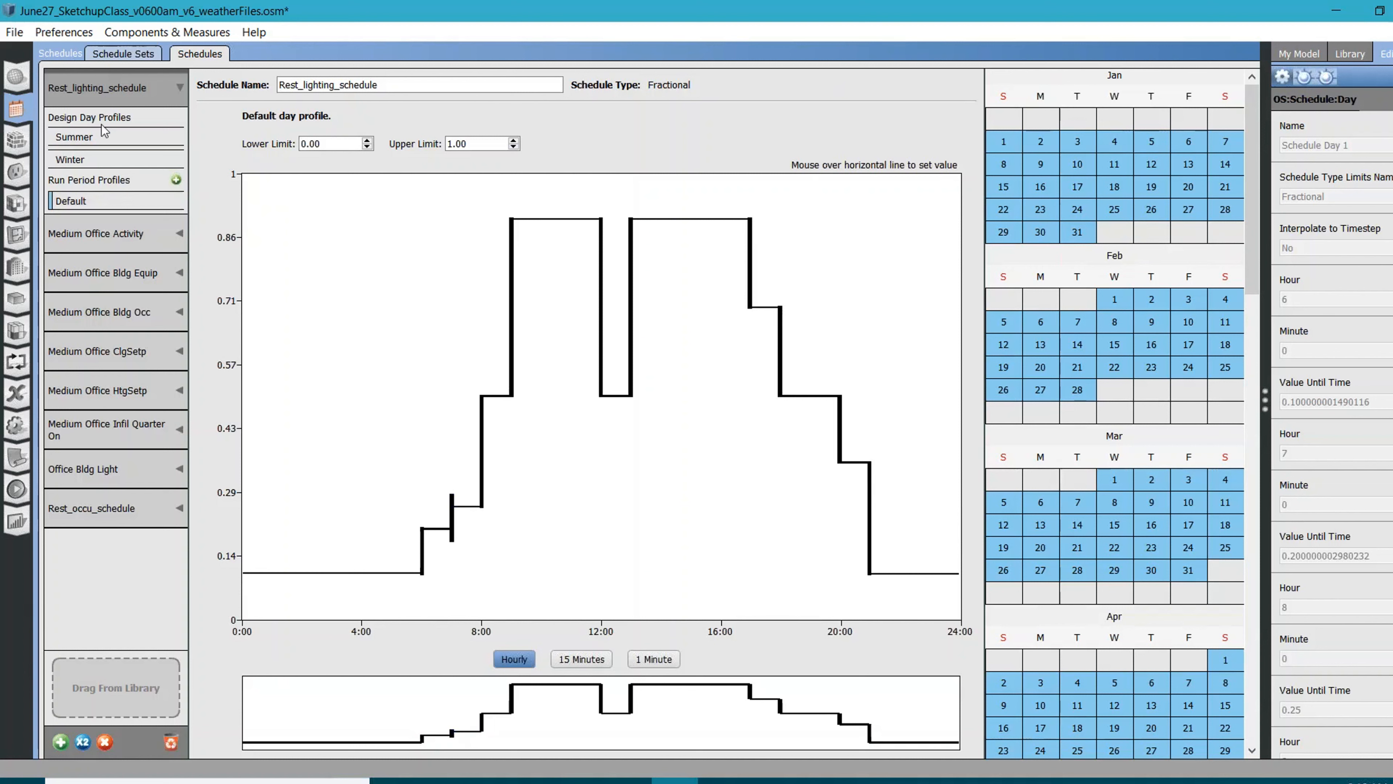
# Assign Rest_lighting_schedule as the lighting schedule of the PrjectSanFran_RestRoom_sch schedule set
pyautogui.click(126, 54)
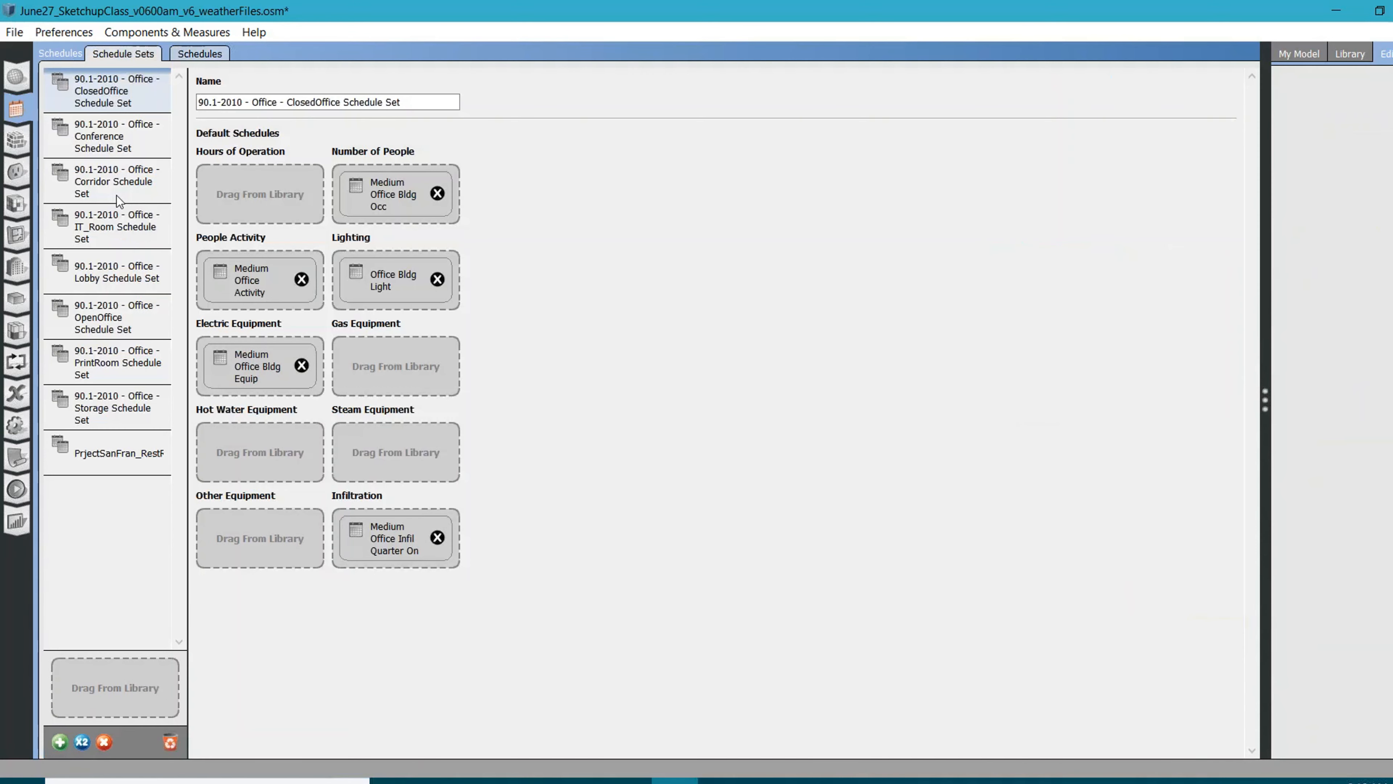
pyautogui.click(90, 468)
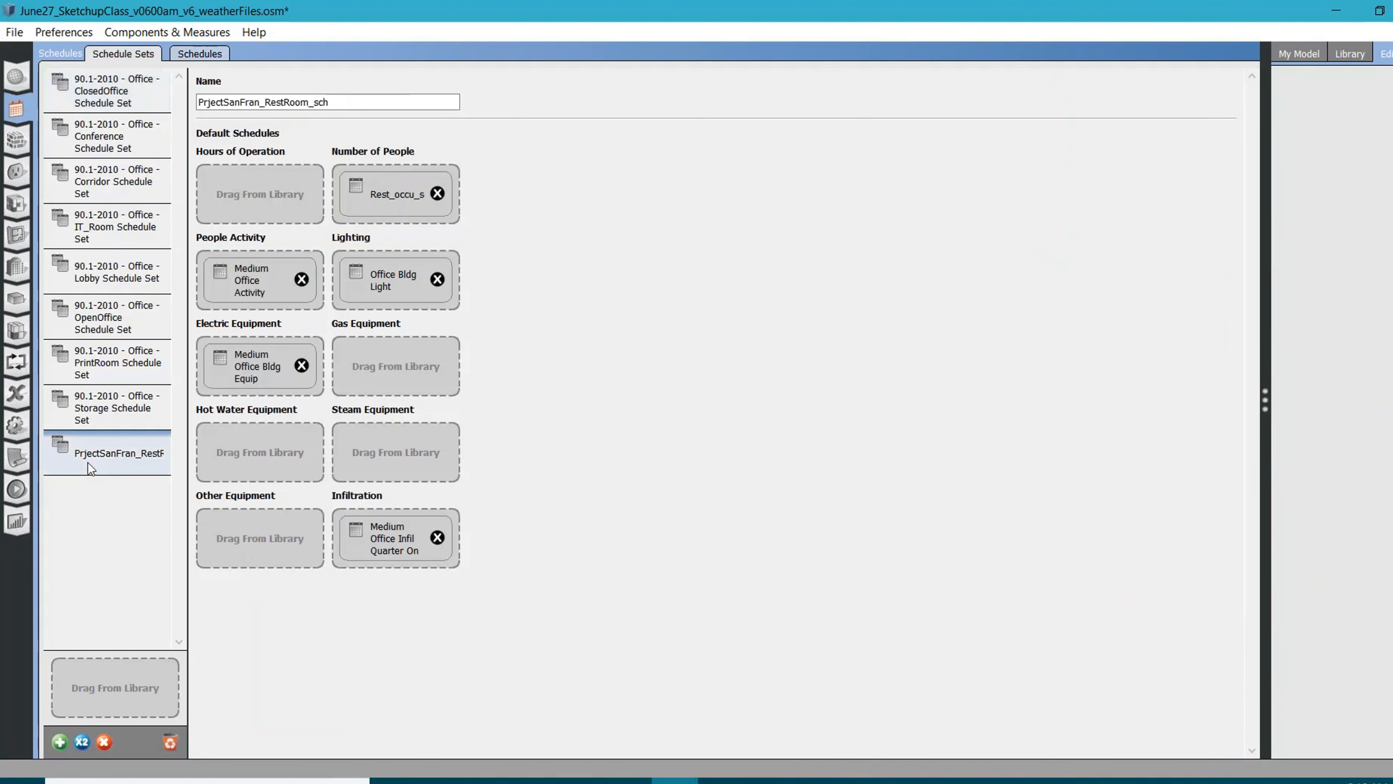
pyautogui.click(1310, 54)
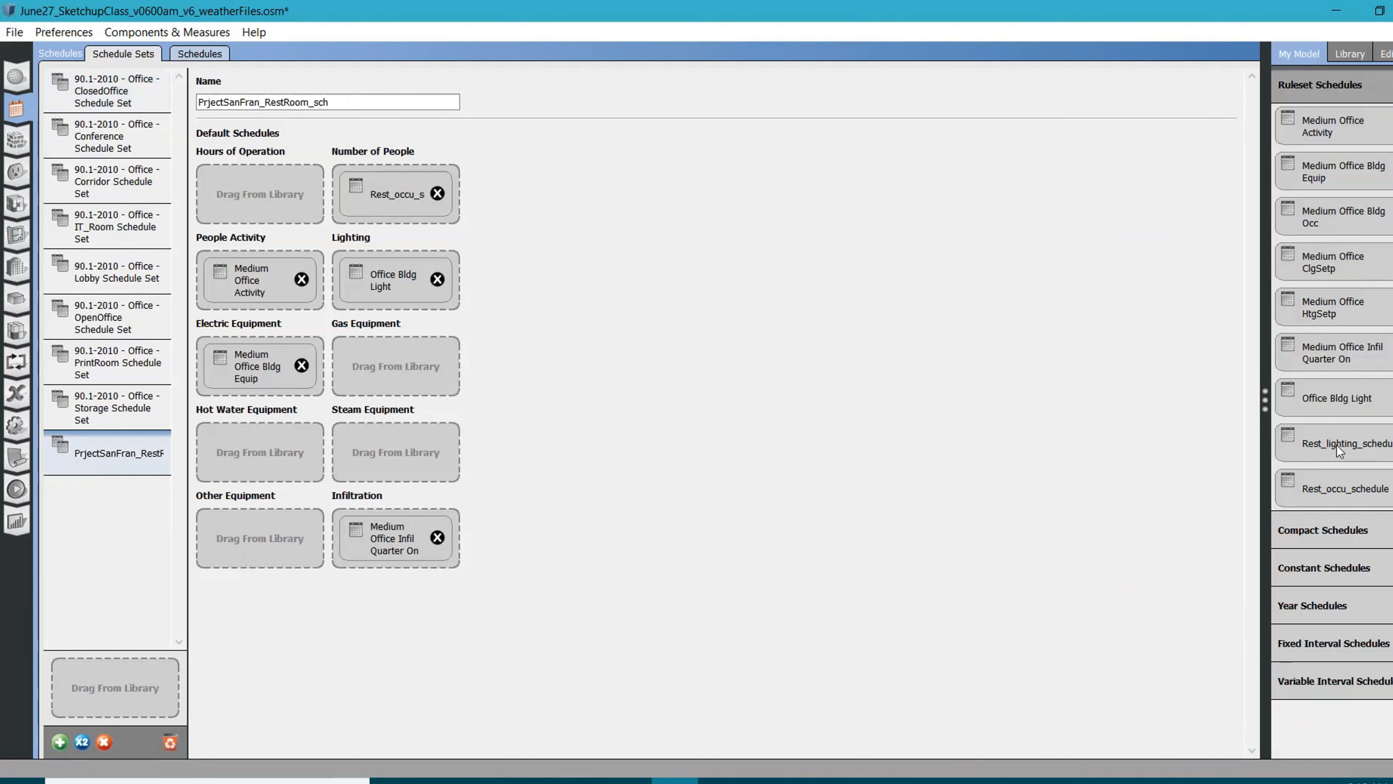
pyautogui.moveTo(1339, 450); pyautogui.dragTo(397, 285)
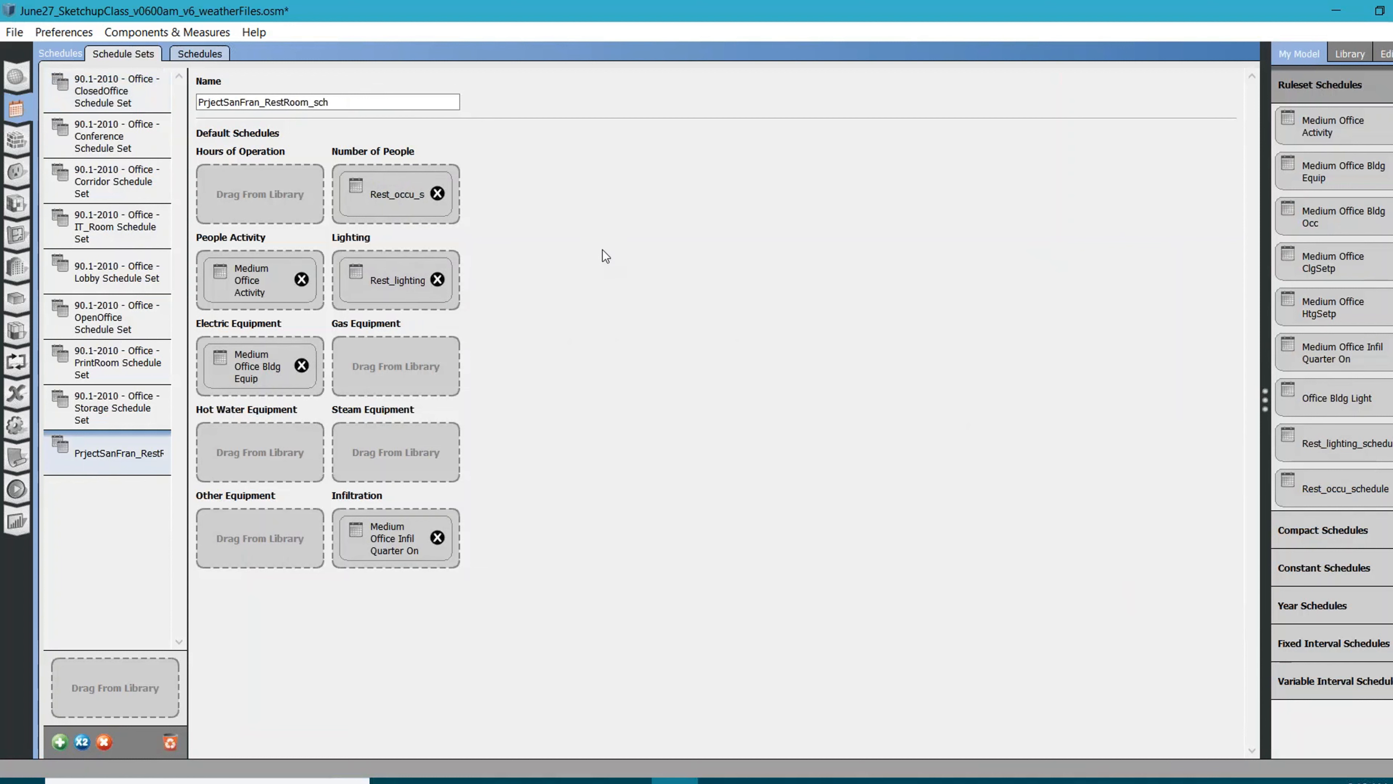
# Check the Medium Office Activity default profile and add the library's Office Activity ruleset schedule to the model
pyautogui.click(200, 53)
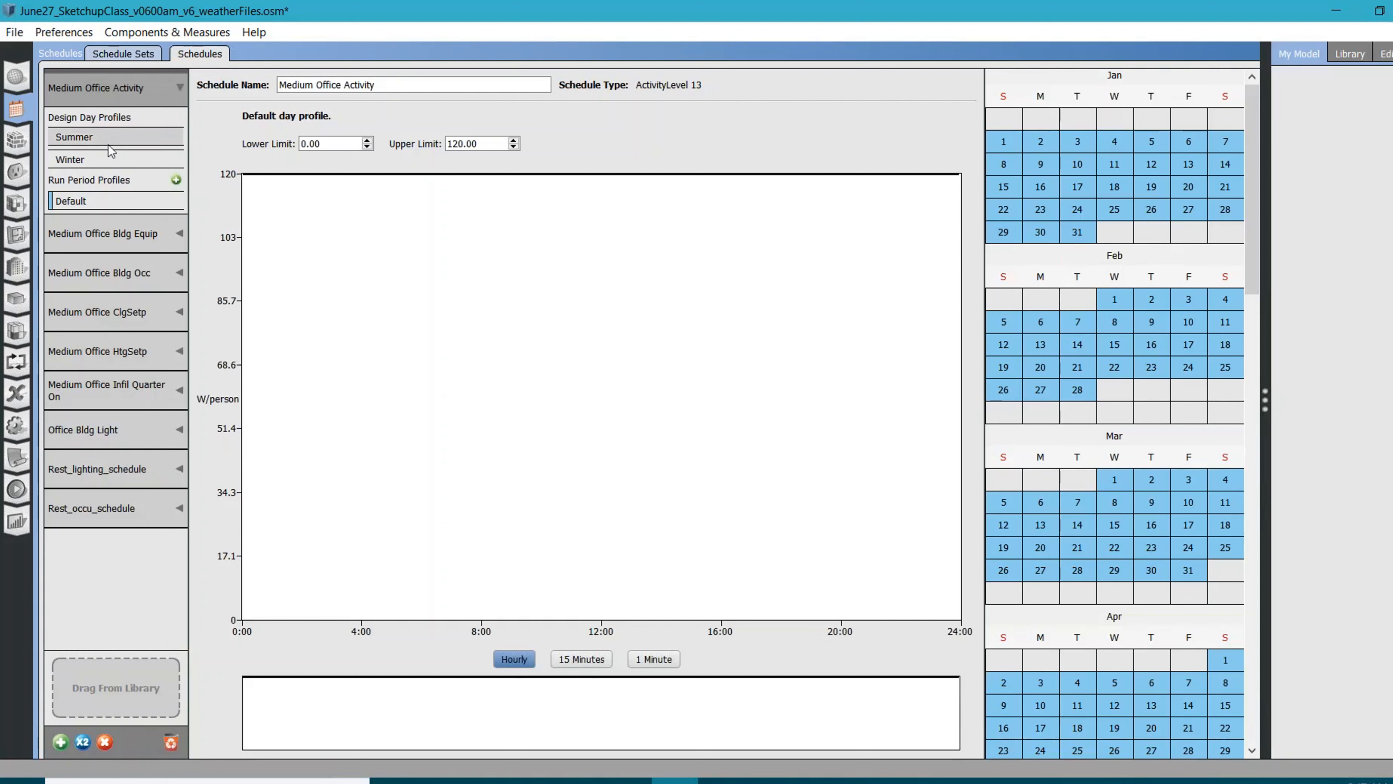
pyautogui.click(100, 202)
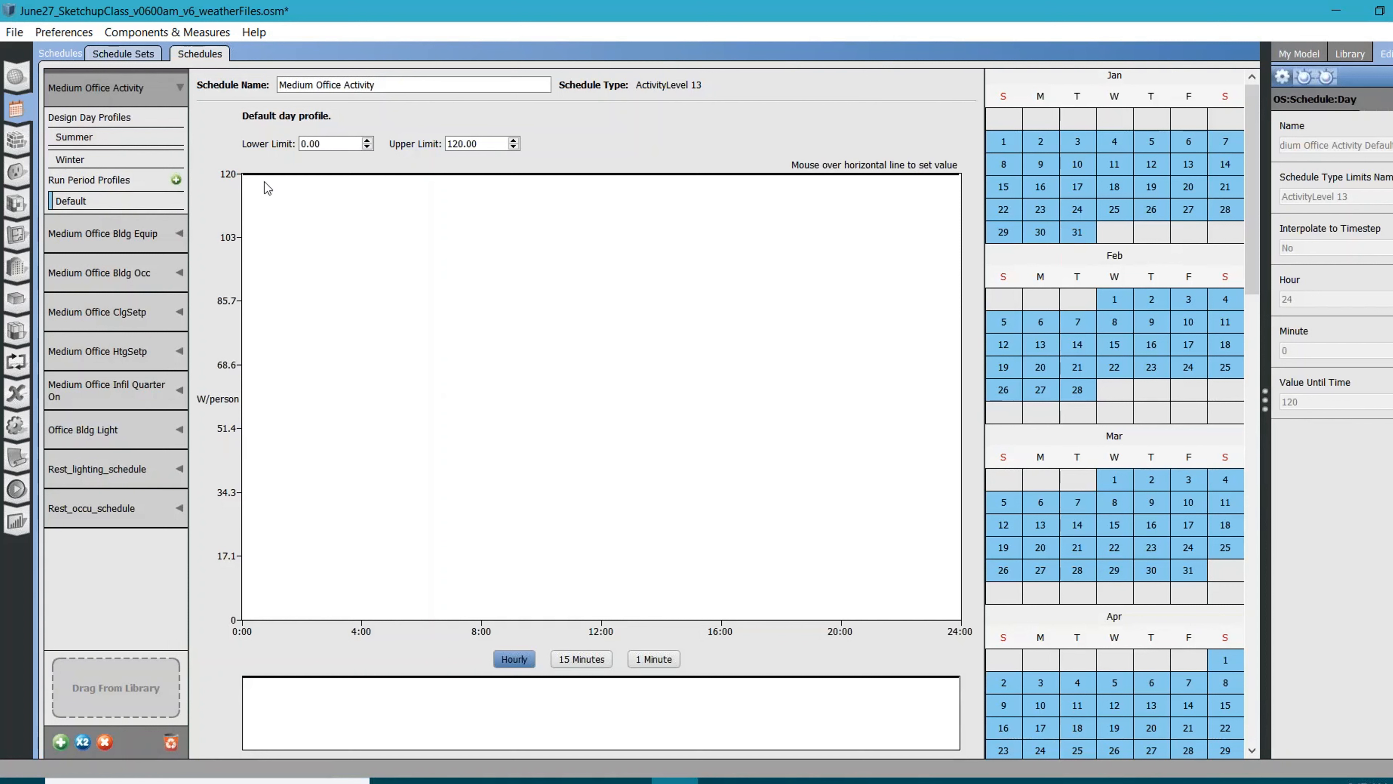
pyautogui.moveTo(268, 185)
pyautogui.click(1350, 57)
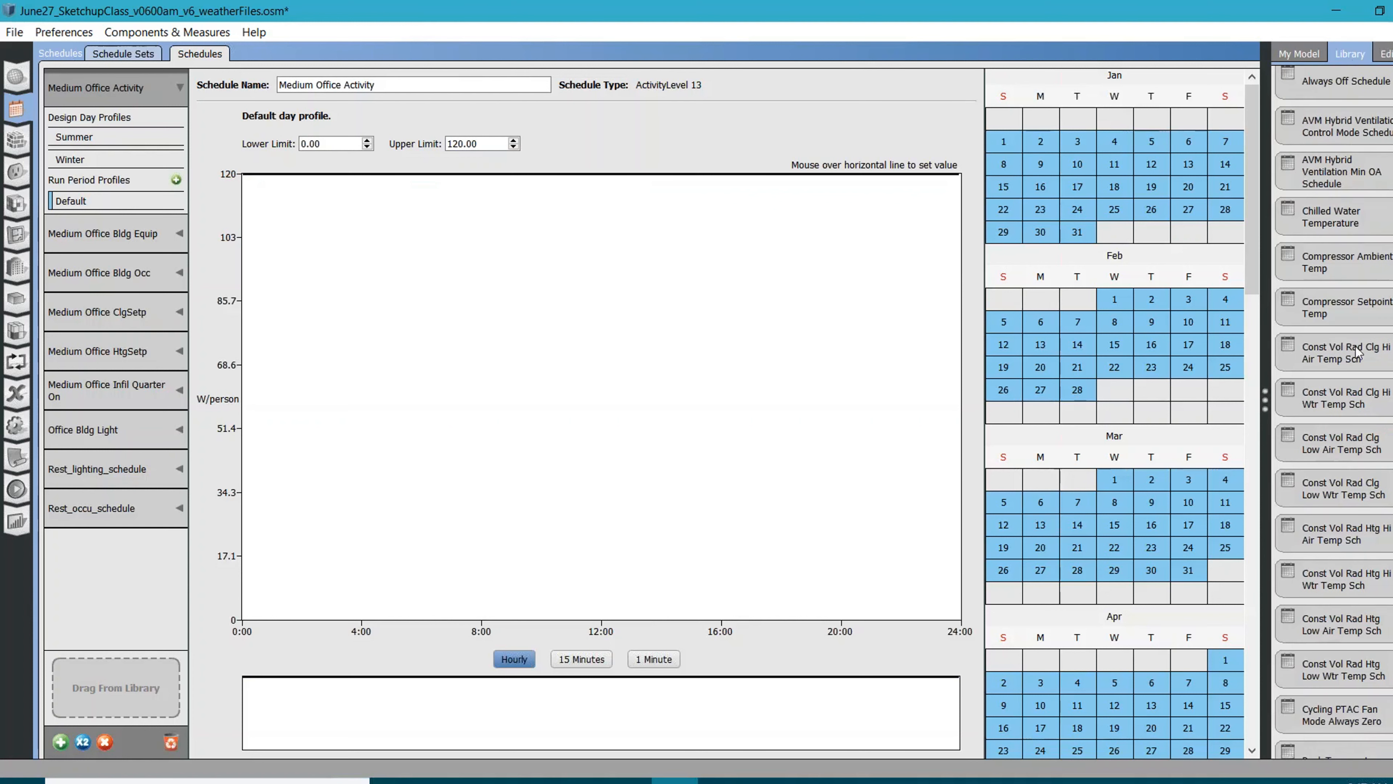
pyautogui.scroll(-3, 1386, 434)
pyautogui.scroll(-2, 1386, 434)
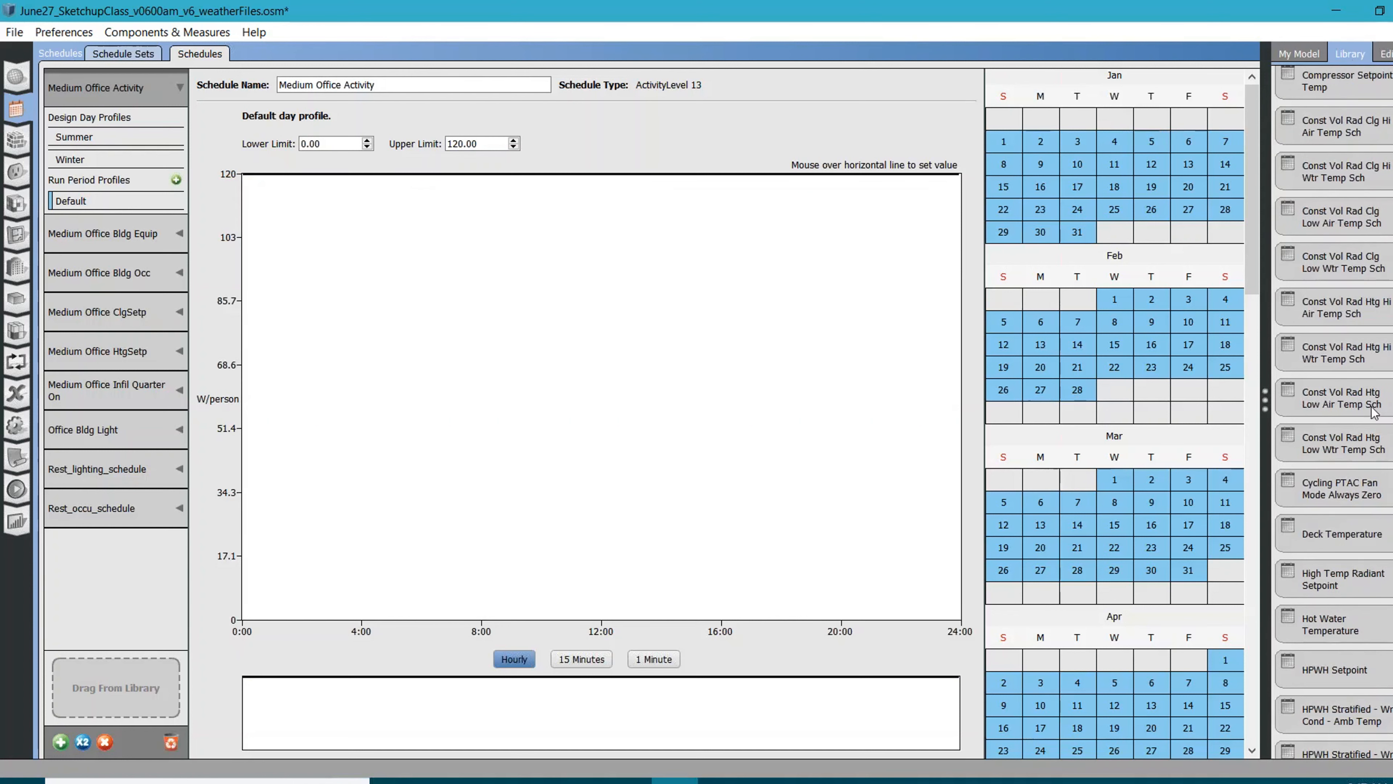
pyautogui.scroll(-5, 1375, 411)
pyautogui.scroll(-7, 1374, 414)
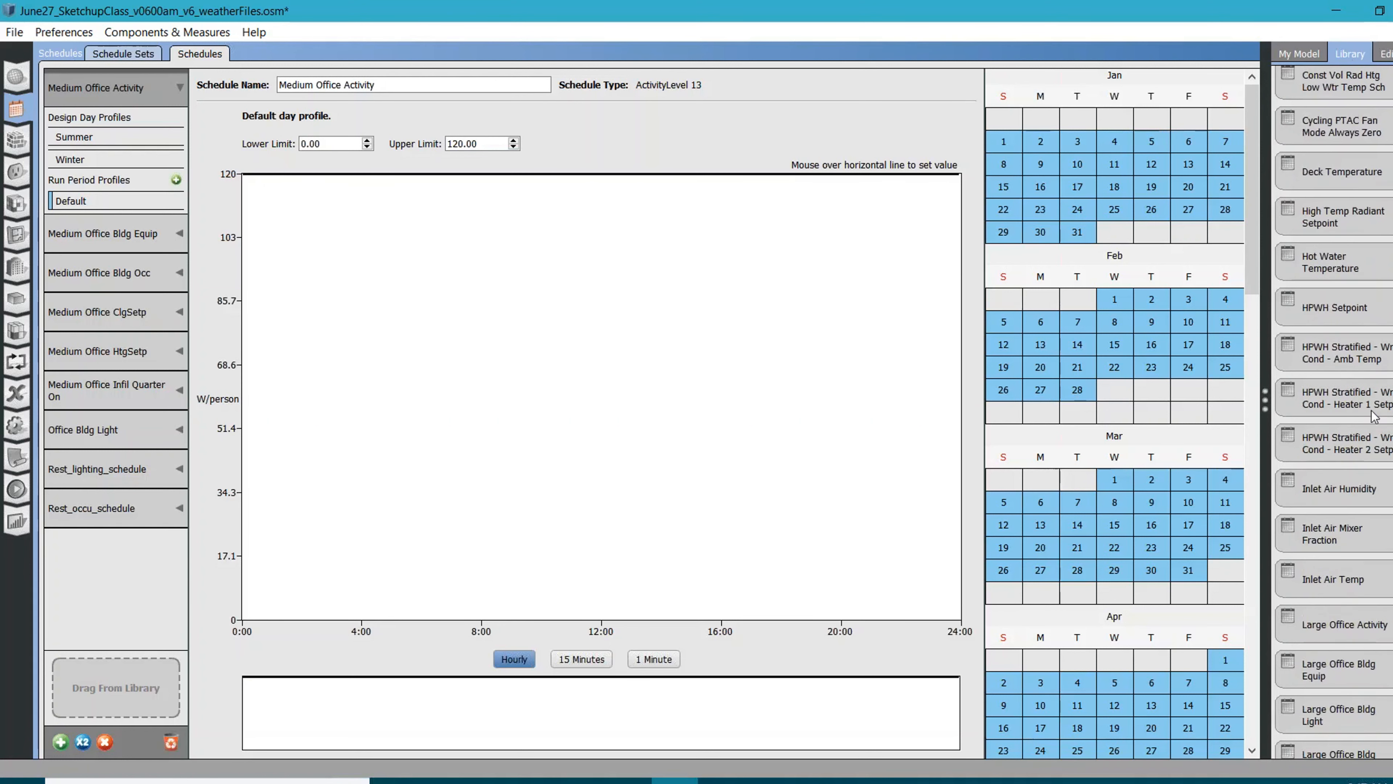
pyautogui.scroll(-5, 1374, 418)
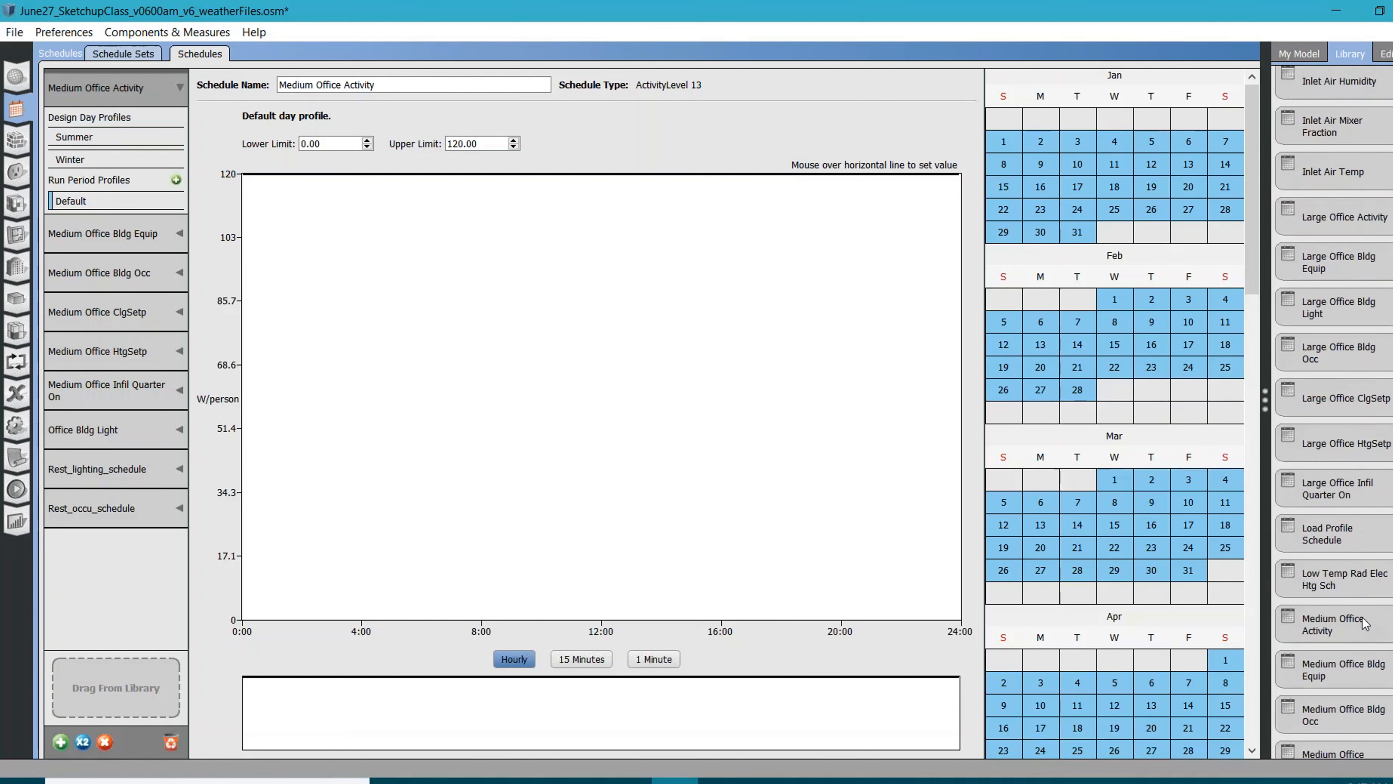
pyautogui.scroll(-4, 1351, 620)
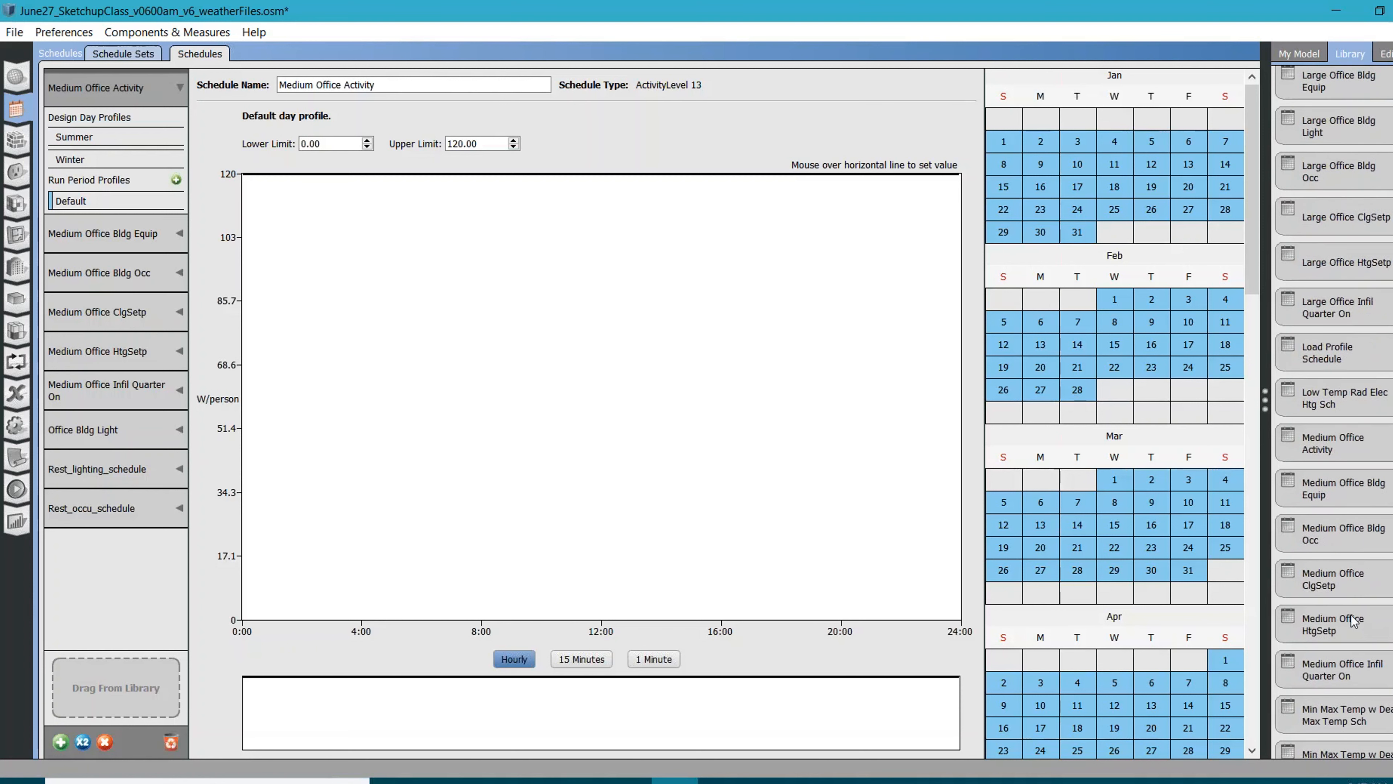
pyautogui.scroll(-4, 1351, 615)
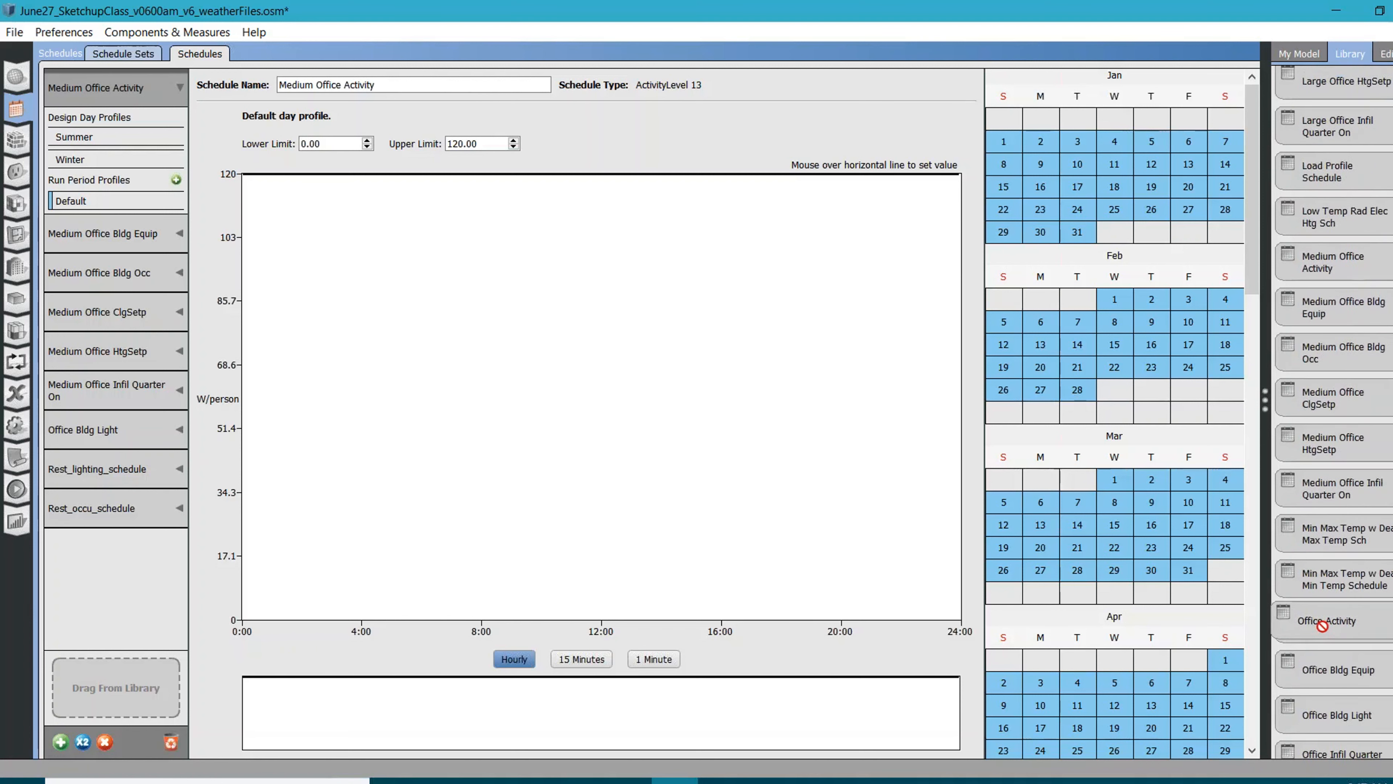
pyautogui.moveTo(1336, 624); pyautogui.dragTo(100, 701)
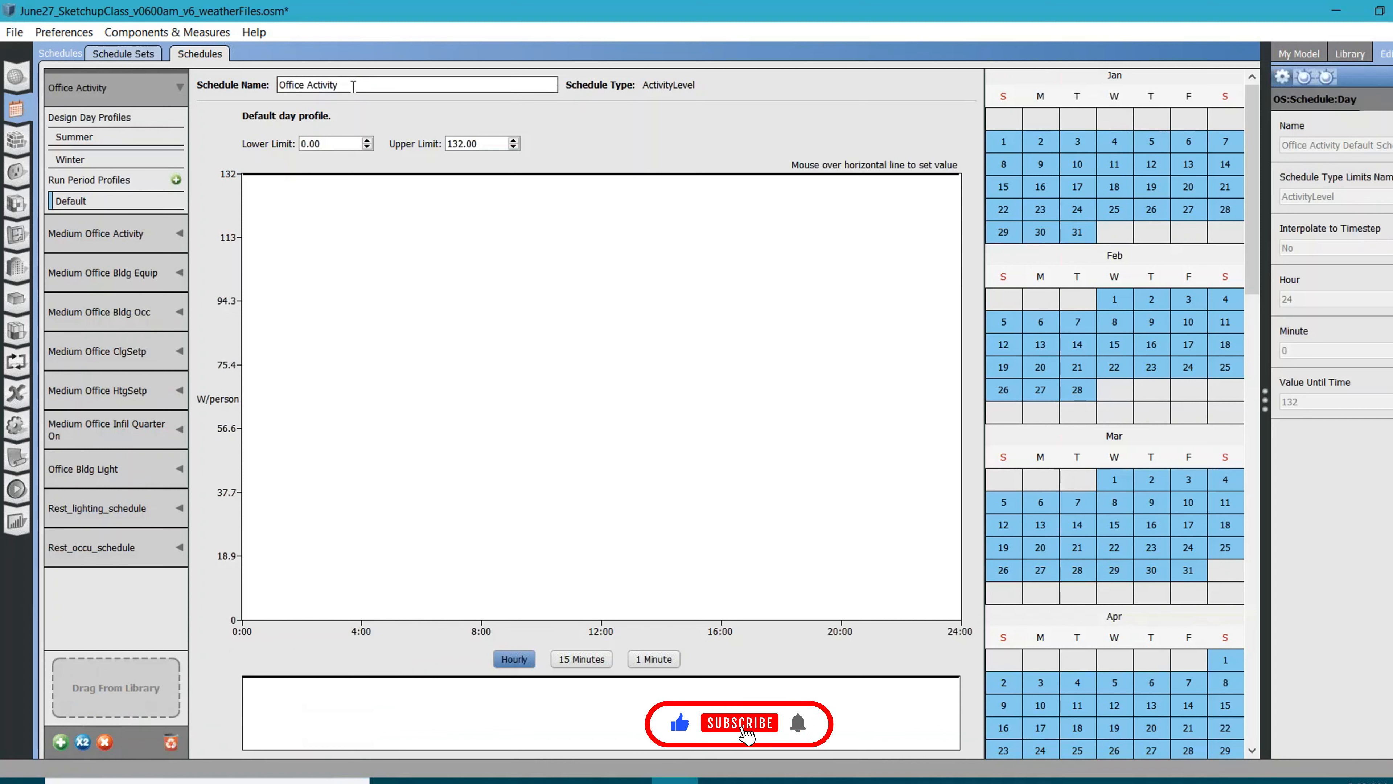
# Rename the Office Activity schedule as Rest_activity
pyautogui.moveTo(352, 86); pyautogui.dragTo(155, 75)
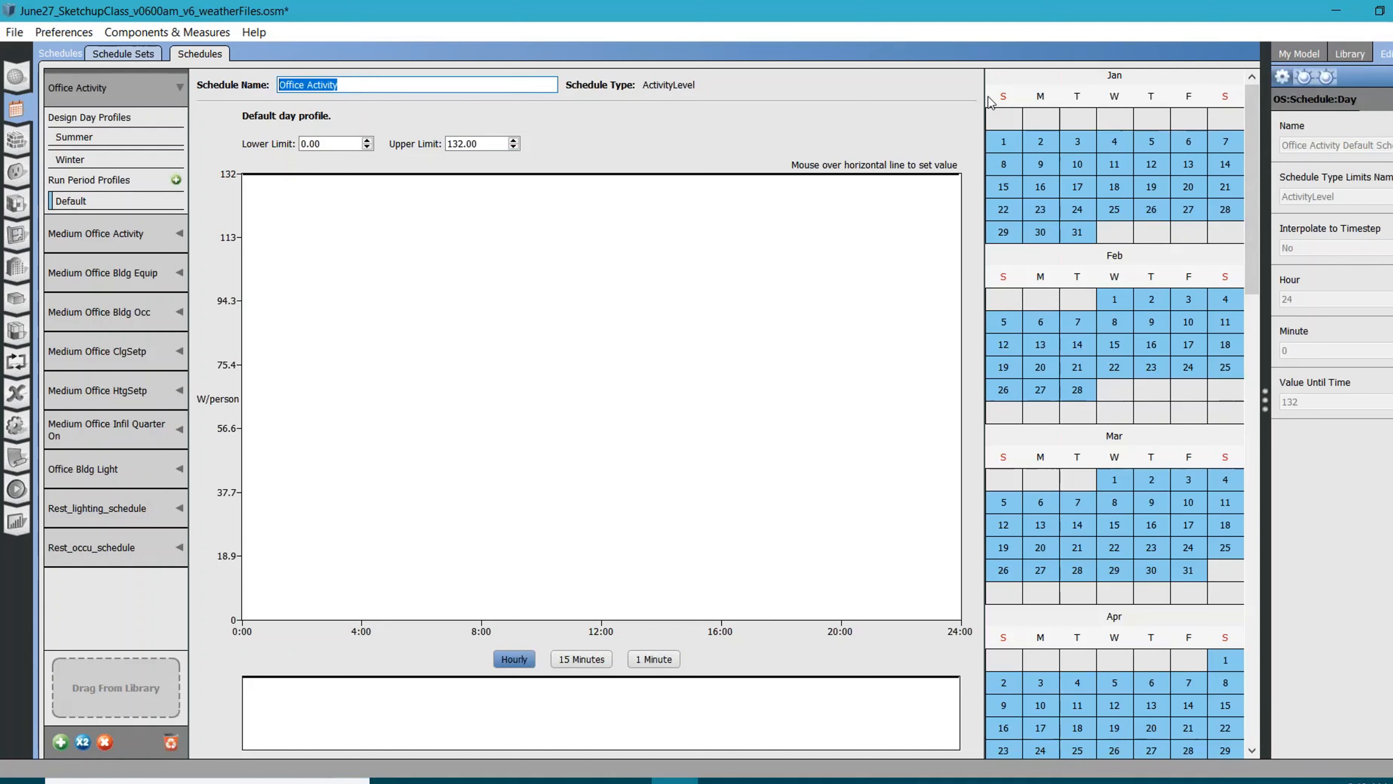
pyautogui.write('Rest_activity')
pyautogui.press('Return')
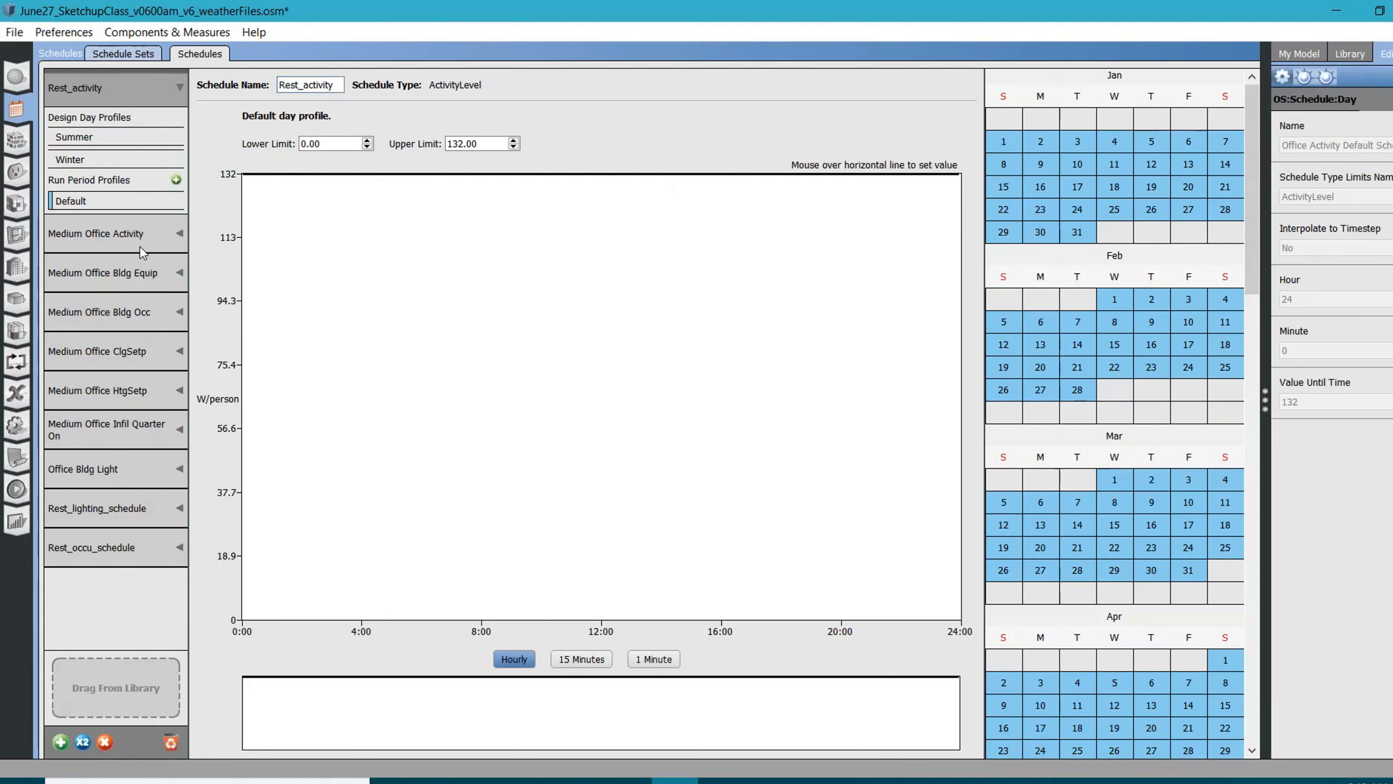
# Set the Rest_activity default day profile to 60 W/person for the whole day
pyautogui.moveTo(419, 180)
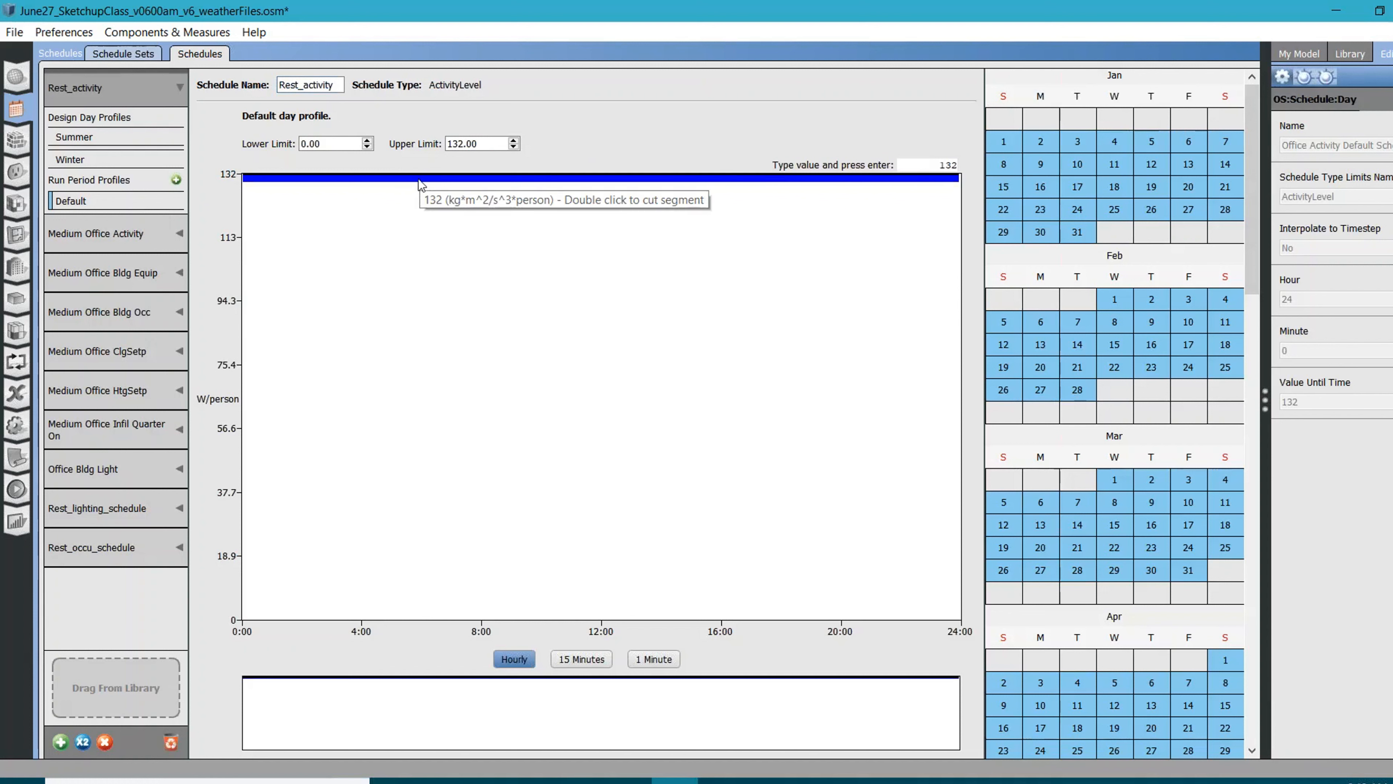
pyautogui.press('BackSpace')
pyautogui.press('BackSpace')
pyautogui.press('BackSpace')
pyautogui.write('60')
pyautogui.press('Return')
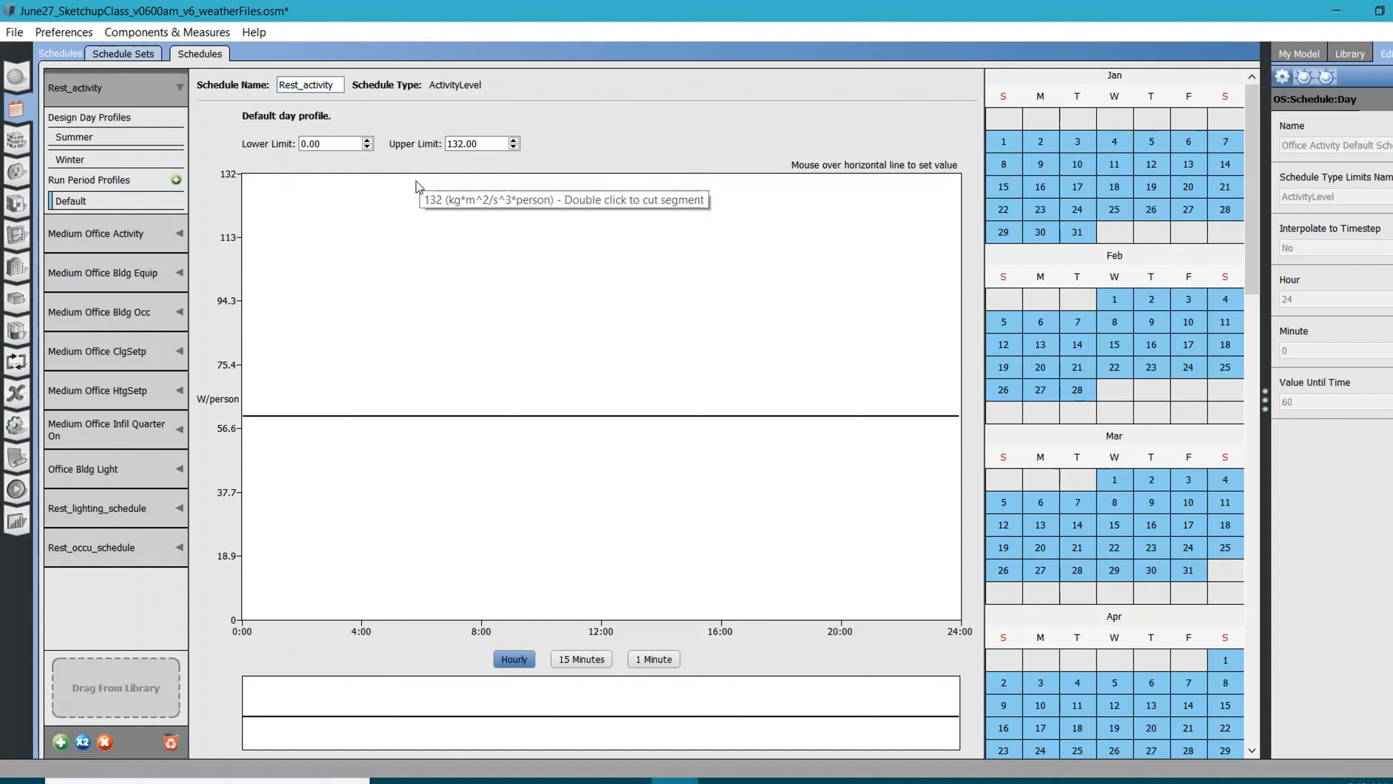
# Set the Rest_activity winter design day profile to 60 W/person for the whole day
pyautogui.click(162, 163)
pyautogui.moveTo(300, 177)
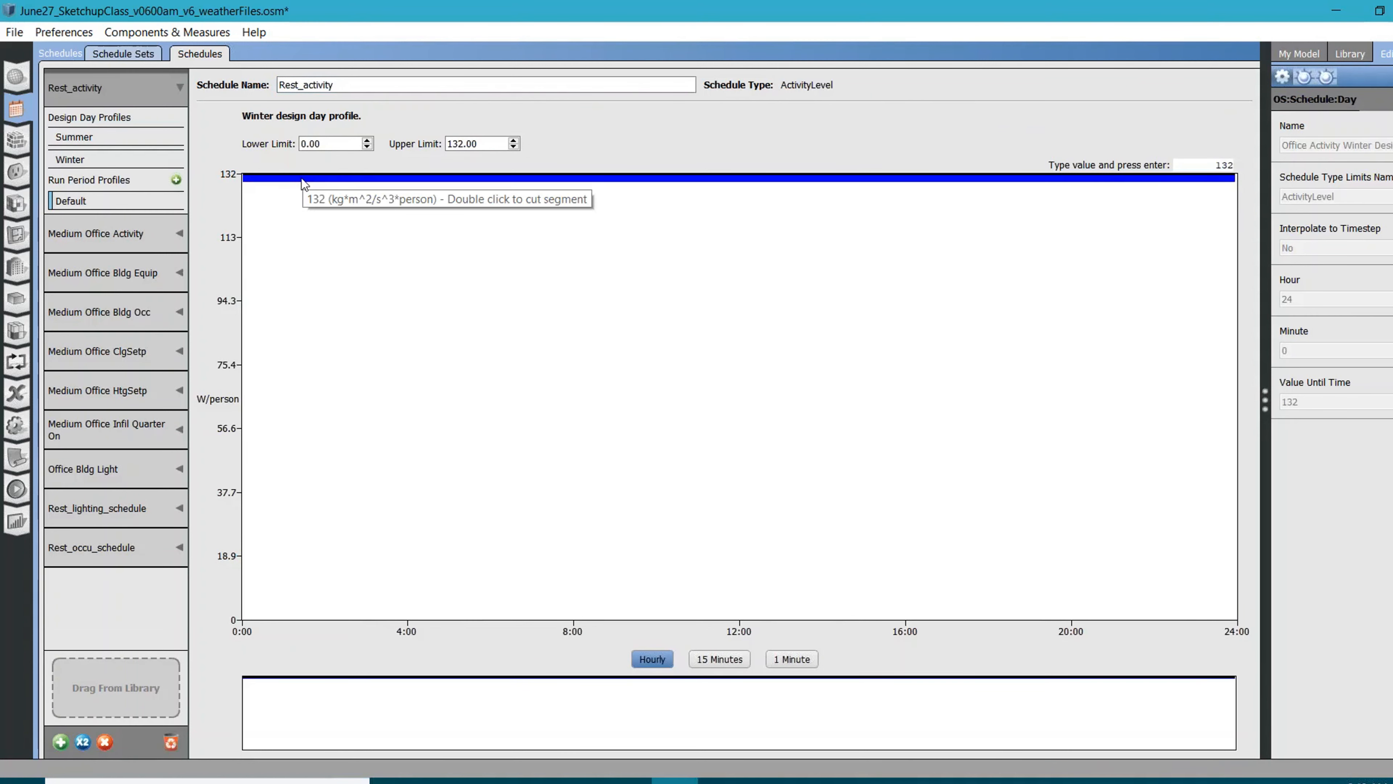
pyautogui.press('BackSpace')
pyautogui.press('BackSpace')
pyautogui.press('BackSpace')
pyautogui.write('0')
pyautogui.press('Return')
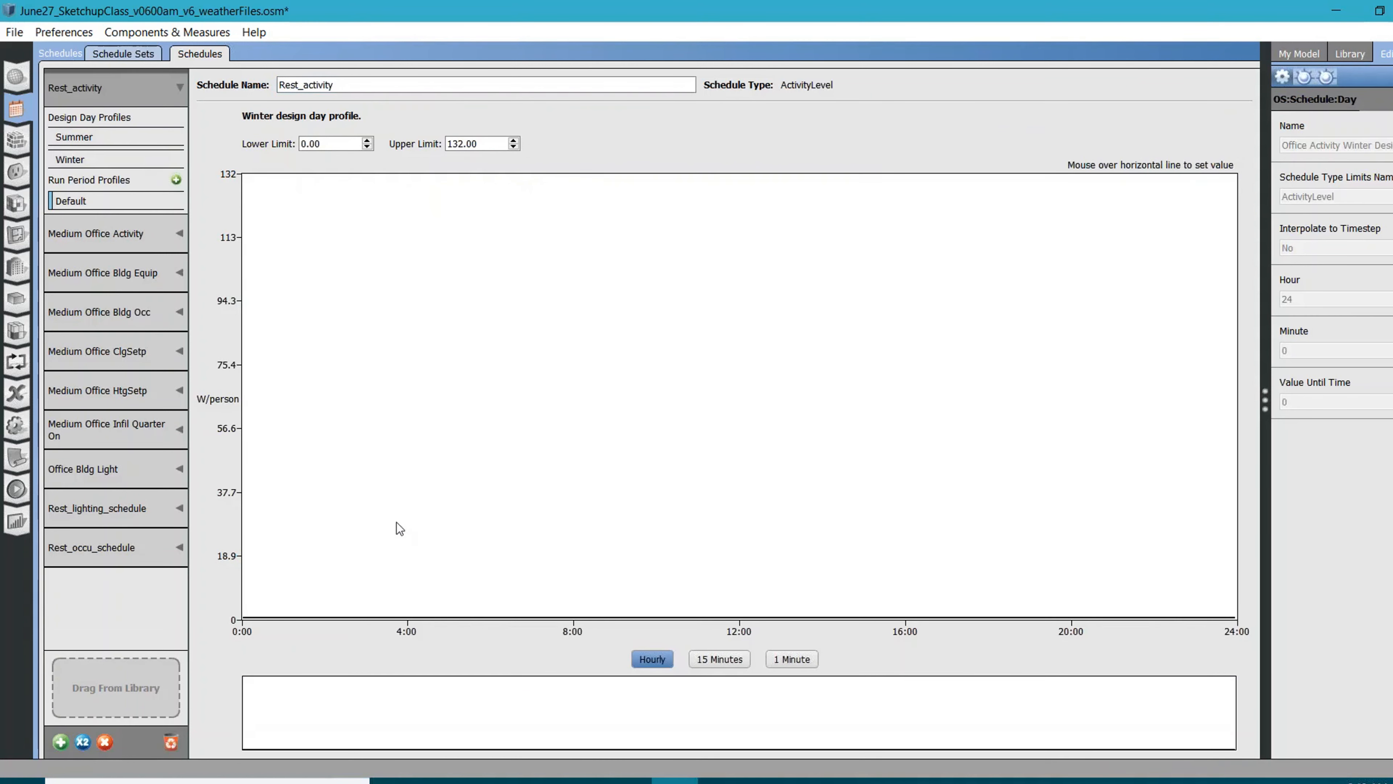
pyautogui.moveTo(403, 617)
pyautogui.write('60')
pyautogui.press('Return')
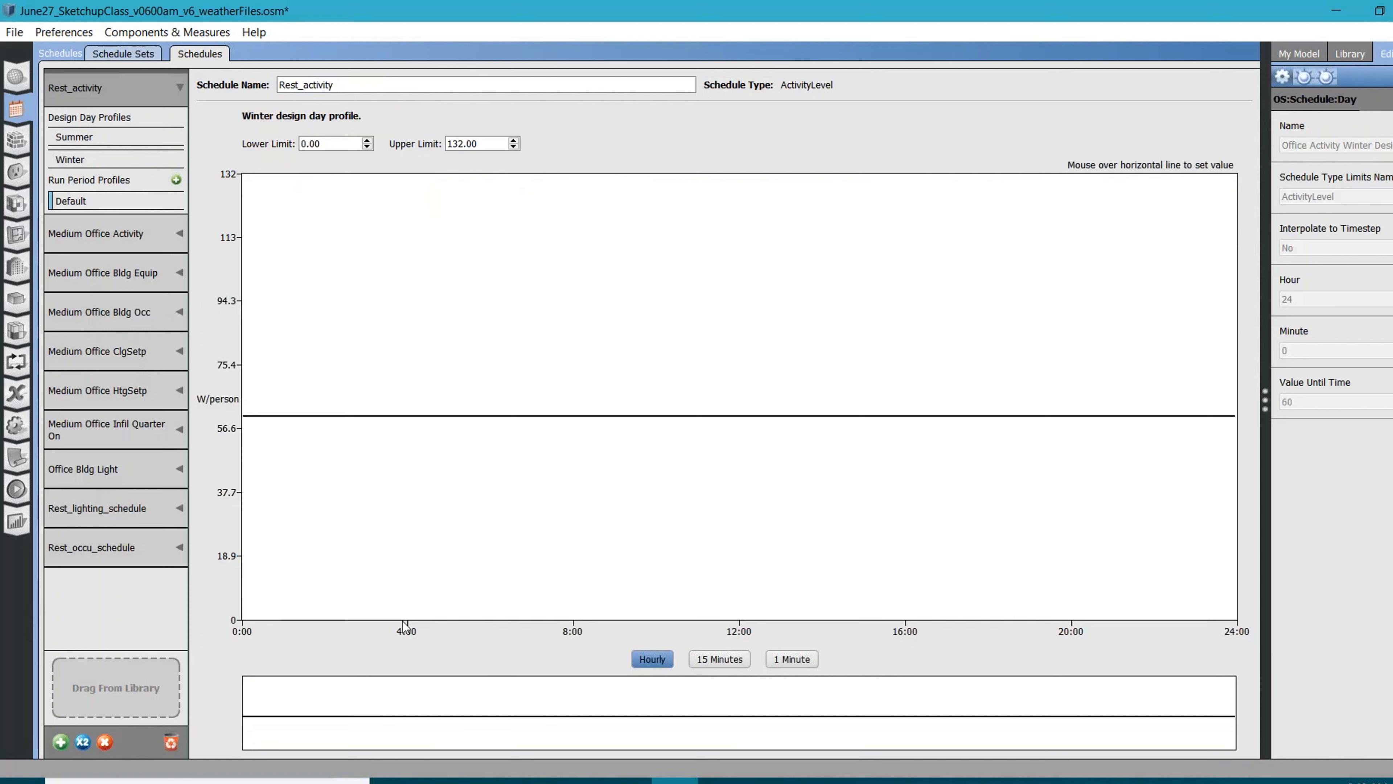
# Set the Rest_activity summer design day profile to 60 W/person for the whole day
pyautogui.click(120, 136)
pyautogui.moveTo(286, 179); pyautogui.dragTo(343, 340)
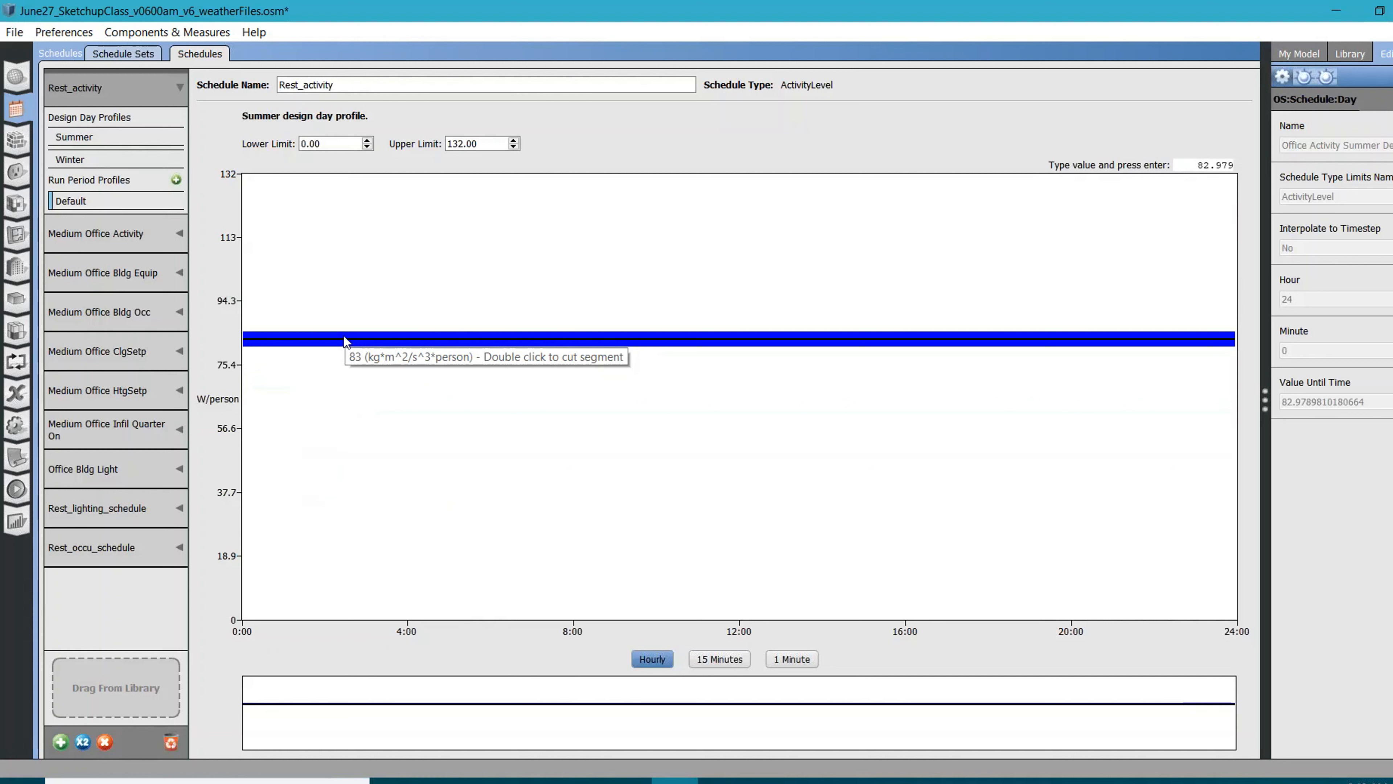
pyautogui.press('BackSpace')
pyautogui.write('60')
pyautogui.press('Return')
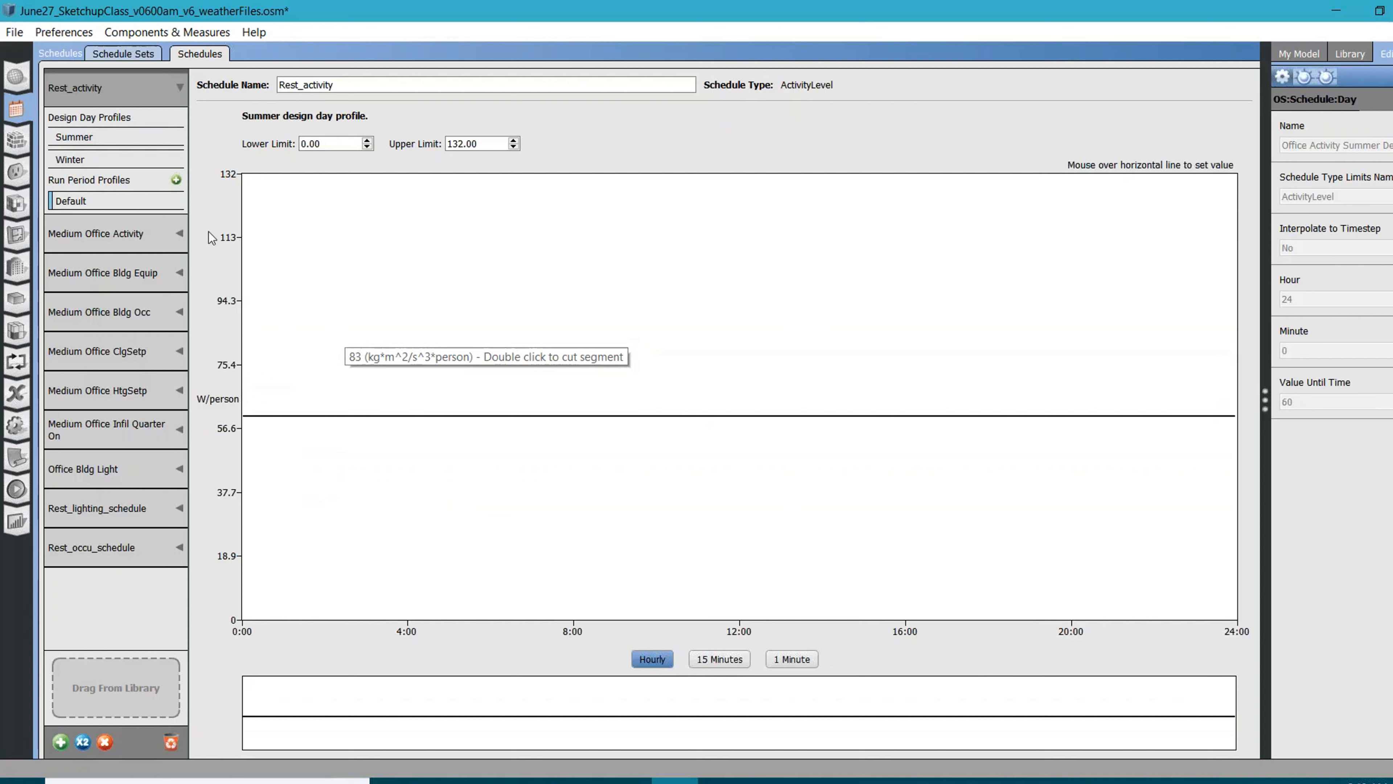
# Assign the model's Rest_activity schedule as People Activity in the 90.1-2010 - Office - ClosedOffice Schedule Set
pyautogui.click(1300, 54)
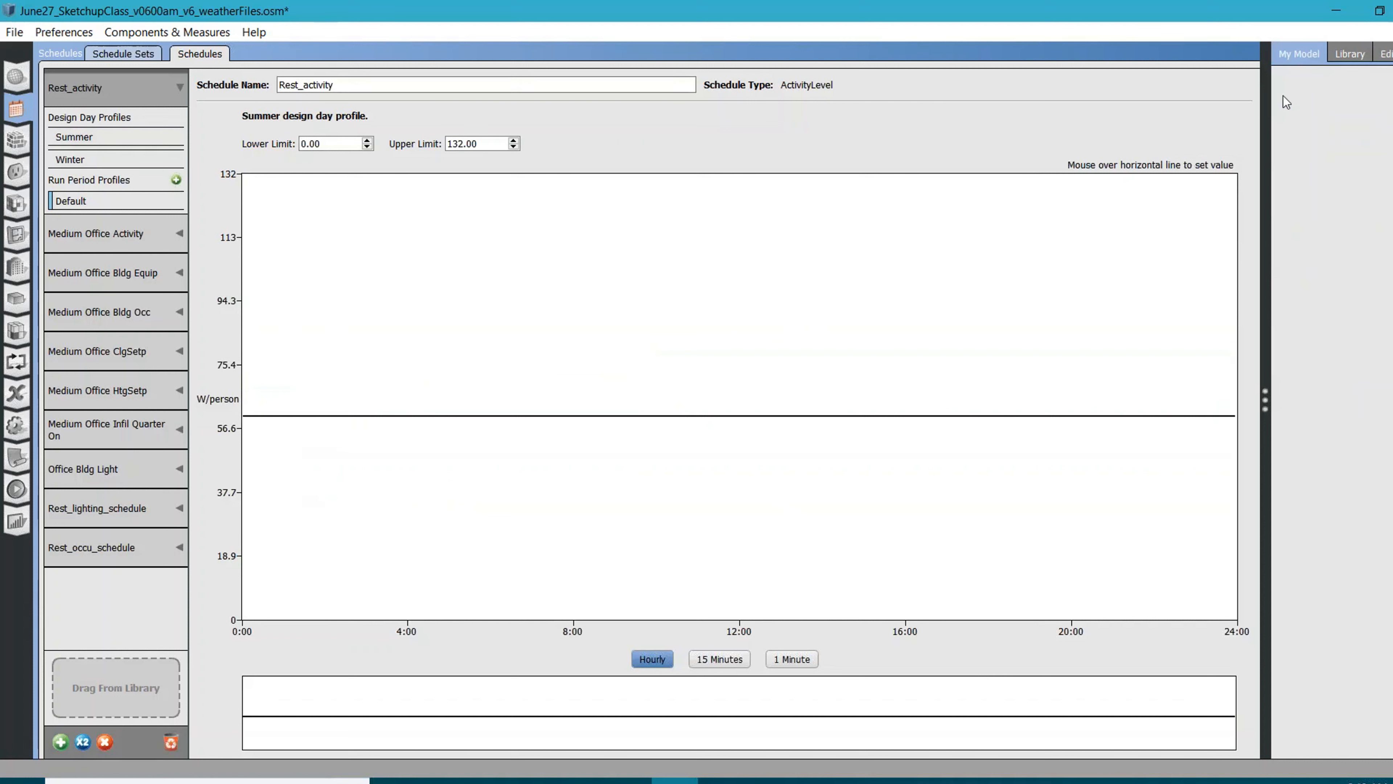
pyautogui.click(1350, 55)
pyautogui.click(1316, 55)
pyautogui.click(100, 54)
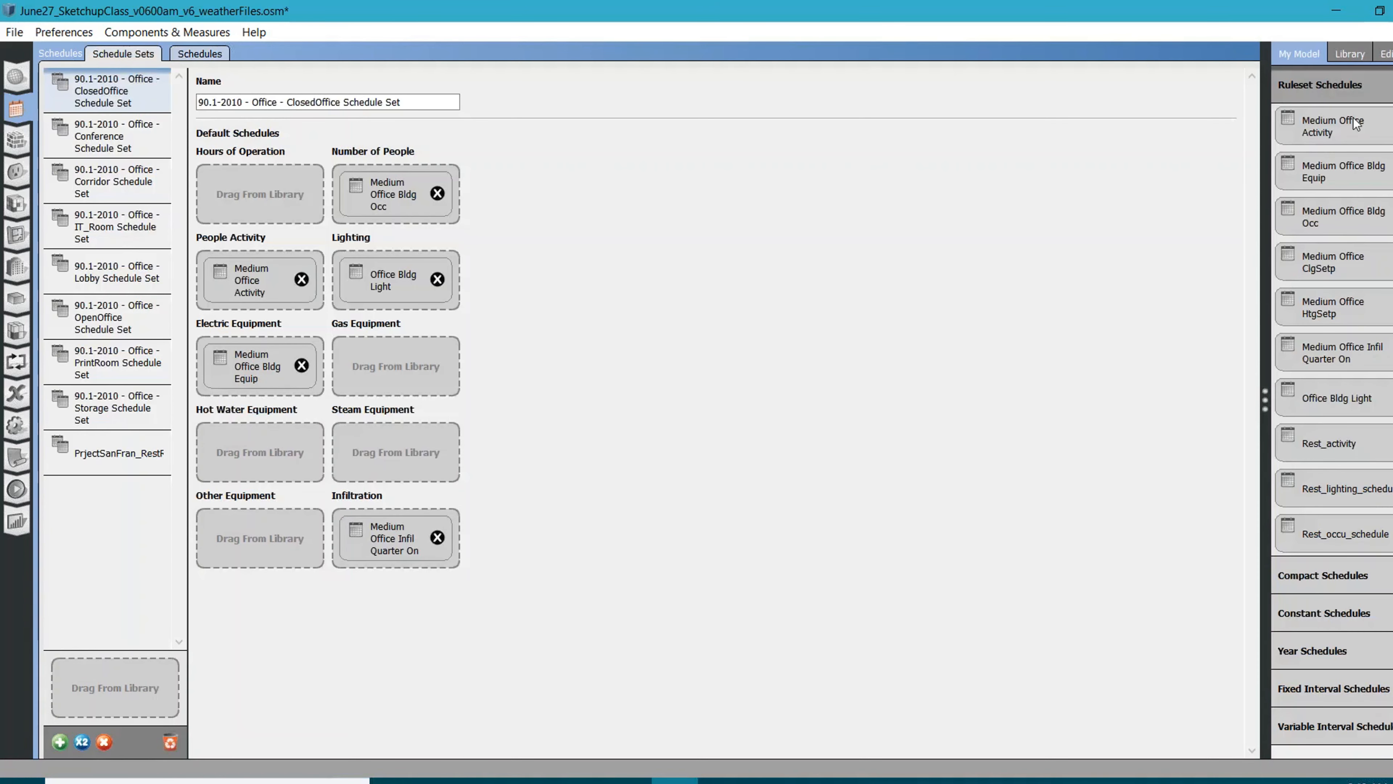
pyautogui.moveTo(1330, 454); pyautogui.dragTo(247, 296)
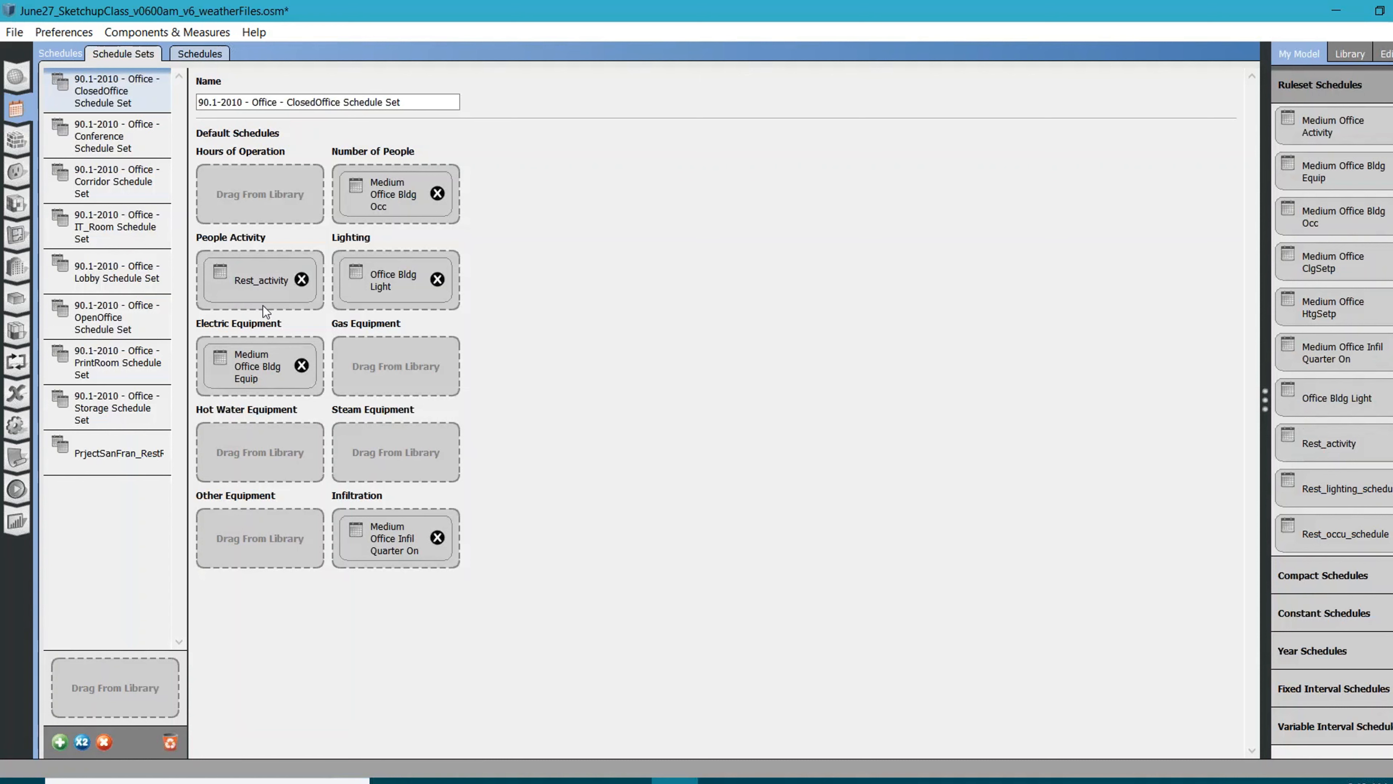
pyautogui.click(199, 57)
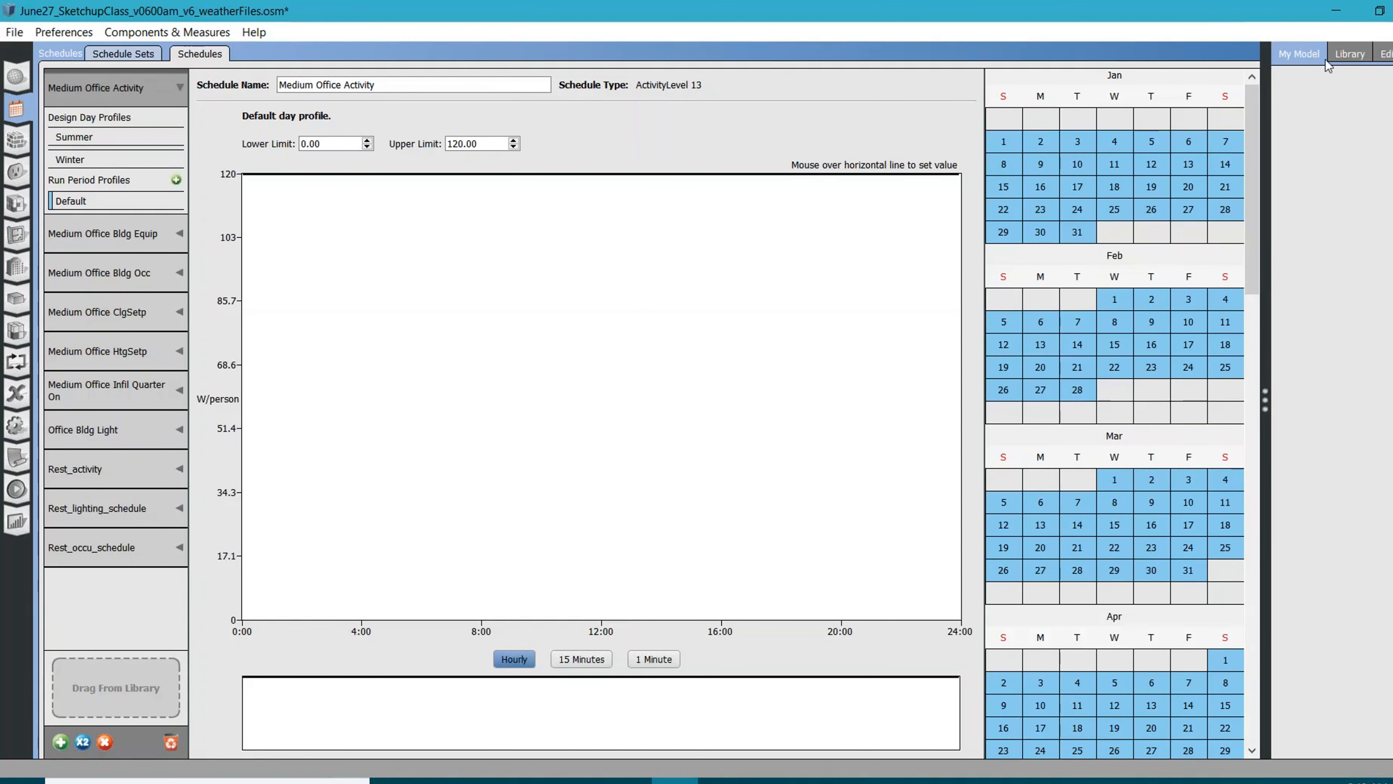
pyautogui.click(133, 55)
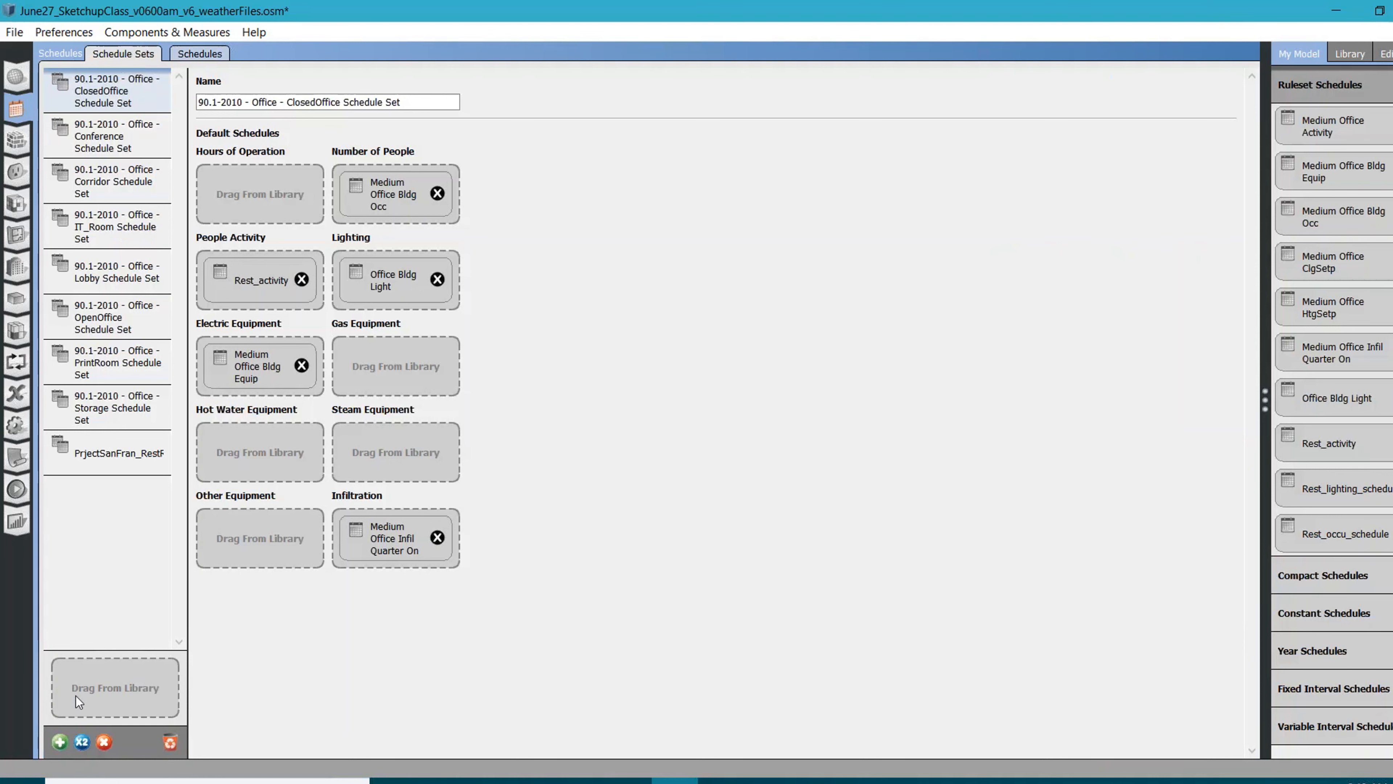
# Add a new schedule set and name it Conference_scheduleSet
pyautogui.click(60, 743)
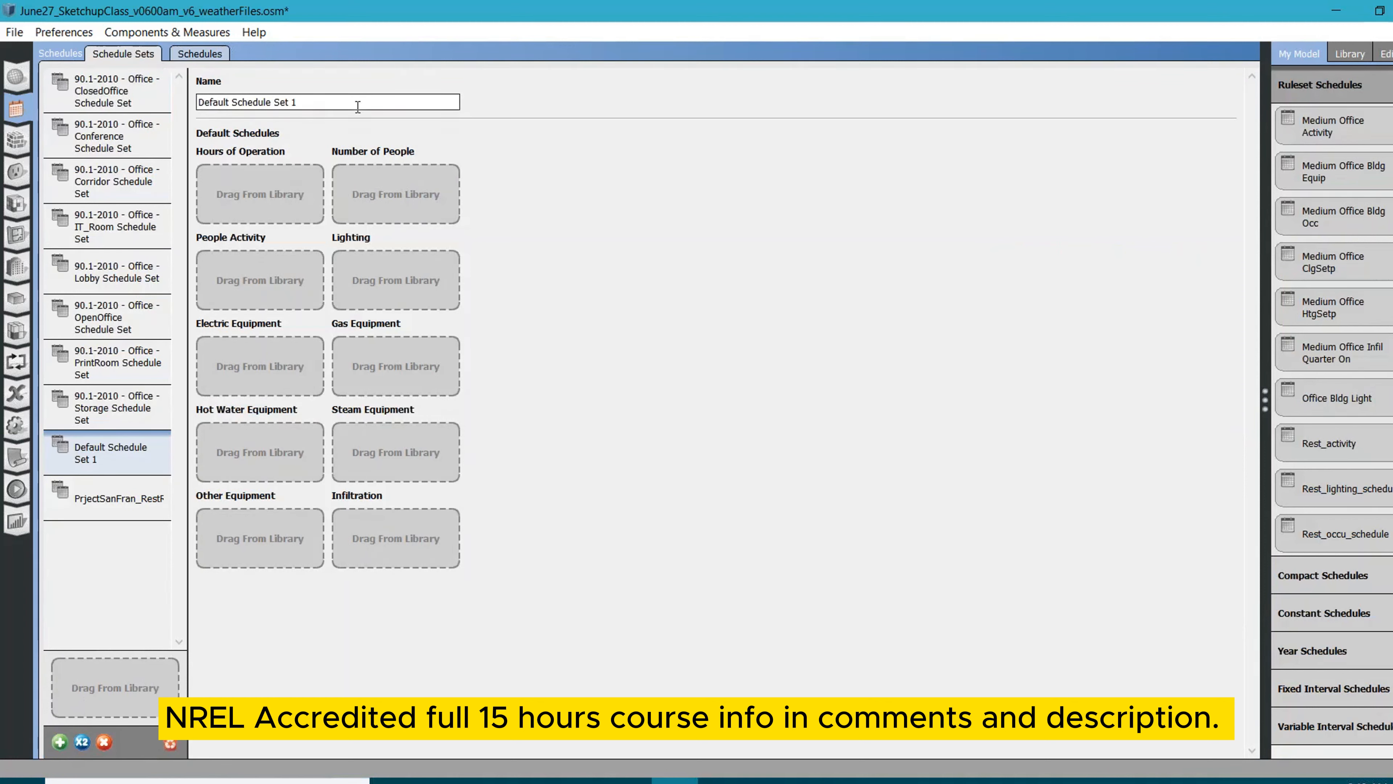
pyautogui.moveTo(358, 107); pyautogui.dragTo(197, 104)
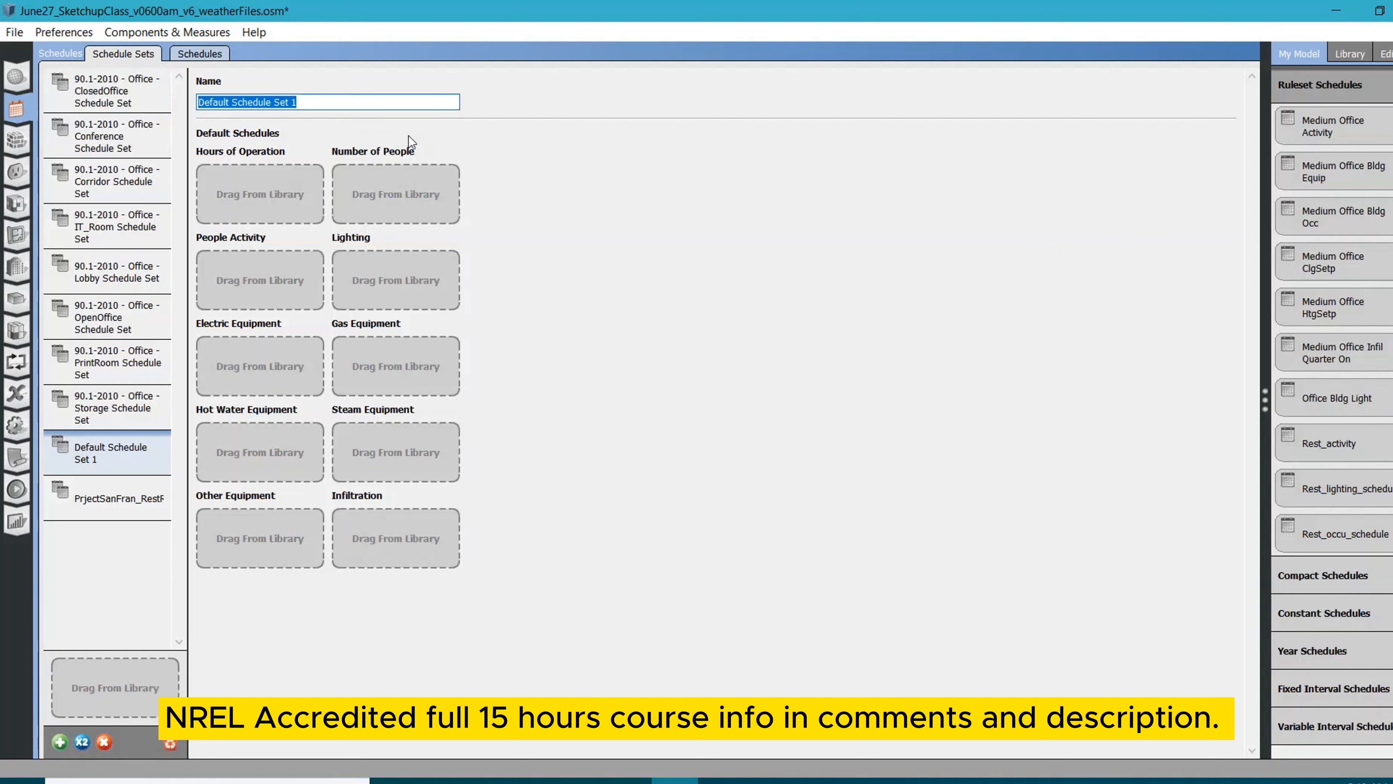
pyautogui.write('Cnfe')
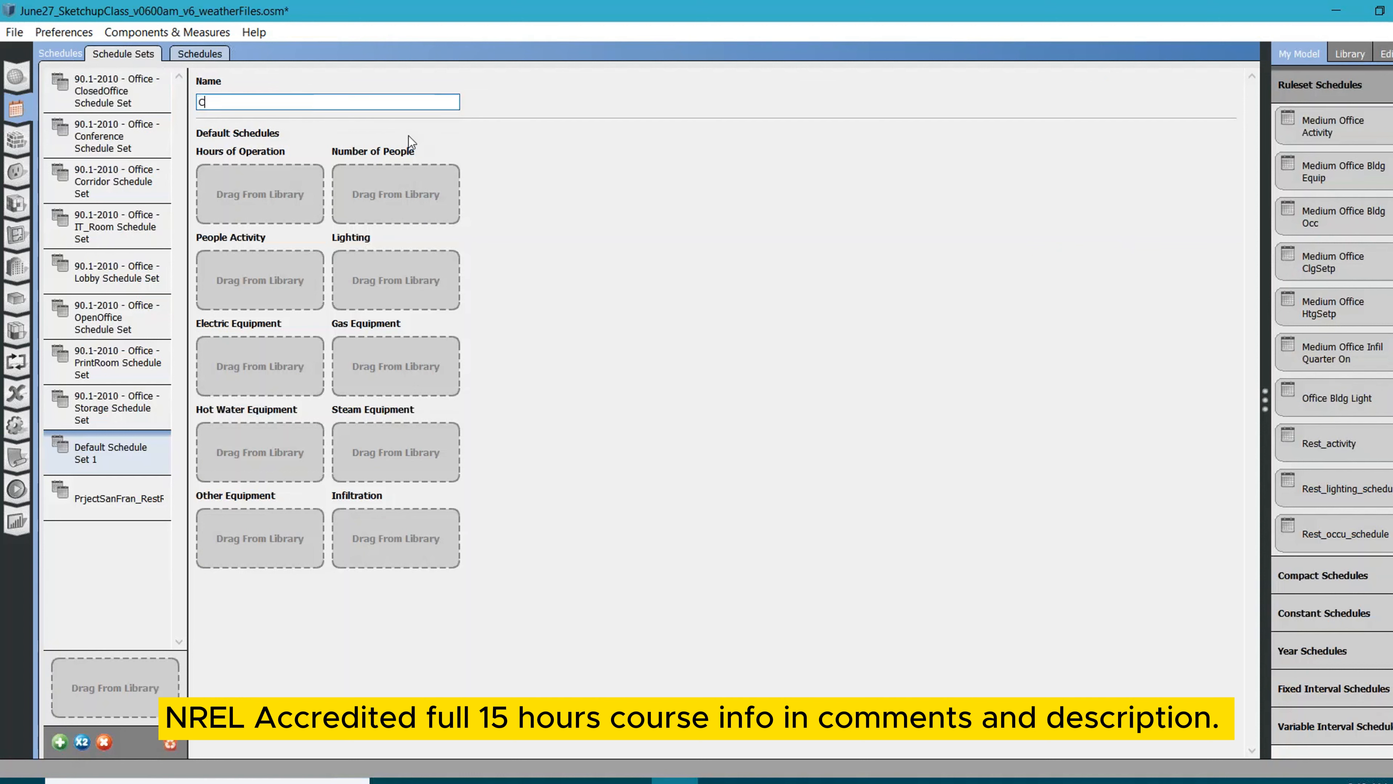
pyautogui.press('BackSpace')
pyautogui.press('BackSpace')
pyautogui.press('BackSpace')
pyautogui.write('onfesrence')
pyautogui.press('BackSpace')
pyautogui.press('BackSpace')
pyautogui.press('BackSpace')
pyautogui.press('BackSpace')
pyautogui.write('rence_scheduleSet')
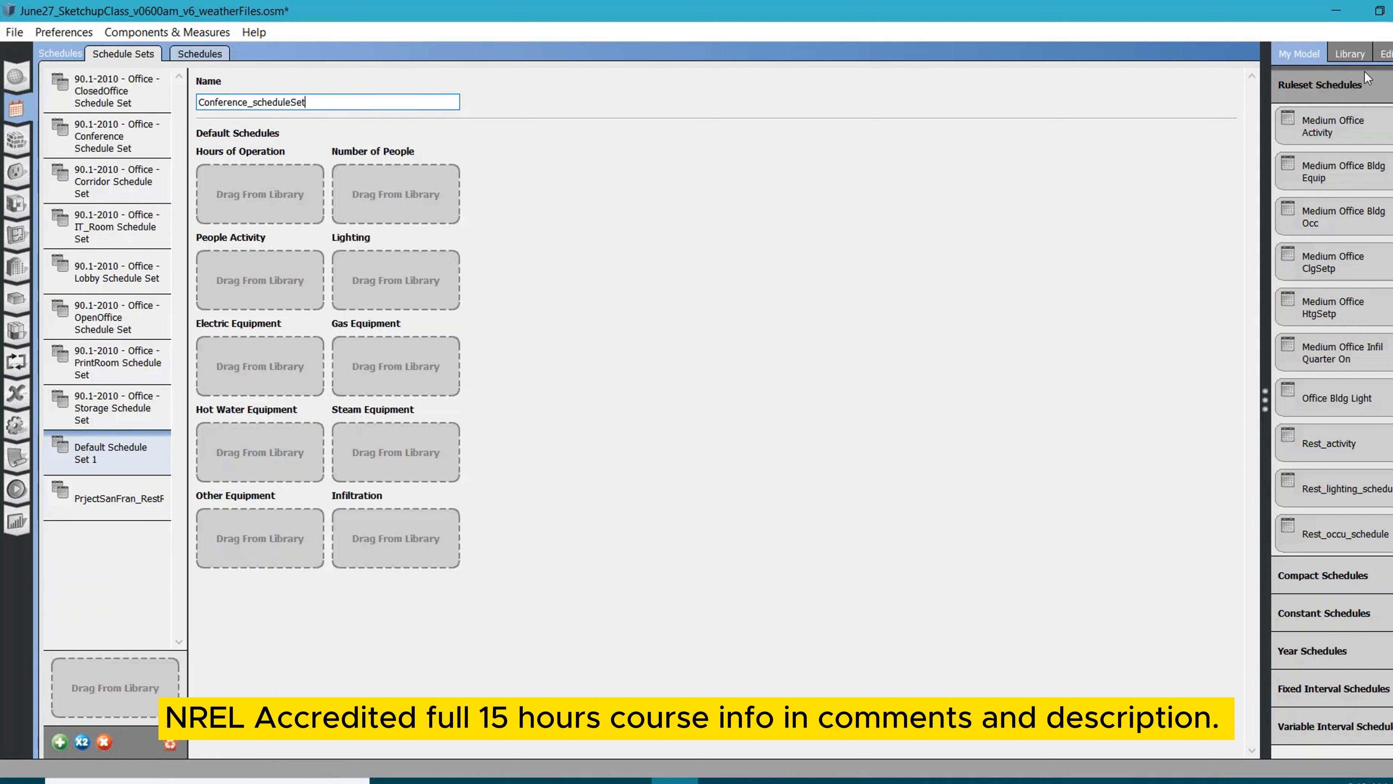
# In Conference_scheduleSet, assign the library rulesets Office Work Occ to Number of People and Office Activity to People Activity
pyautogui.click(1351, 52)
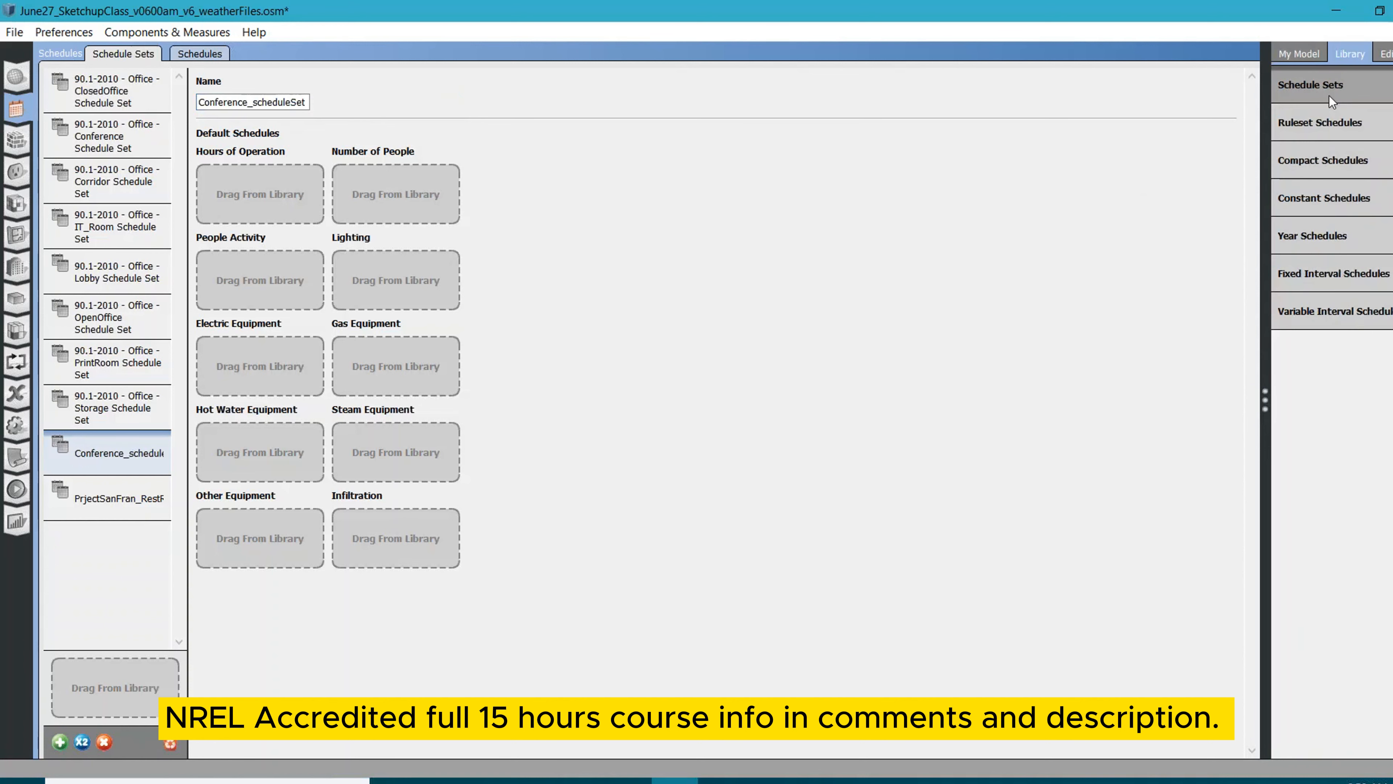
pyautogui.click(1329, 97)
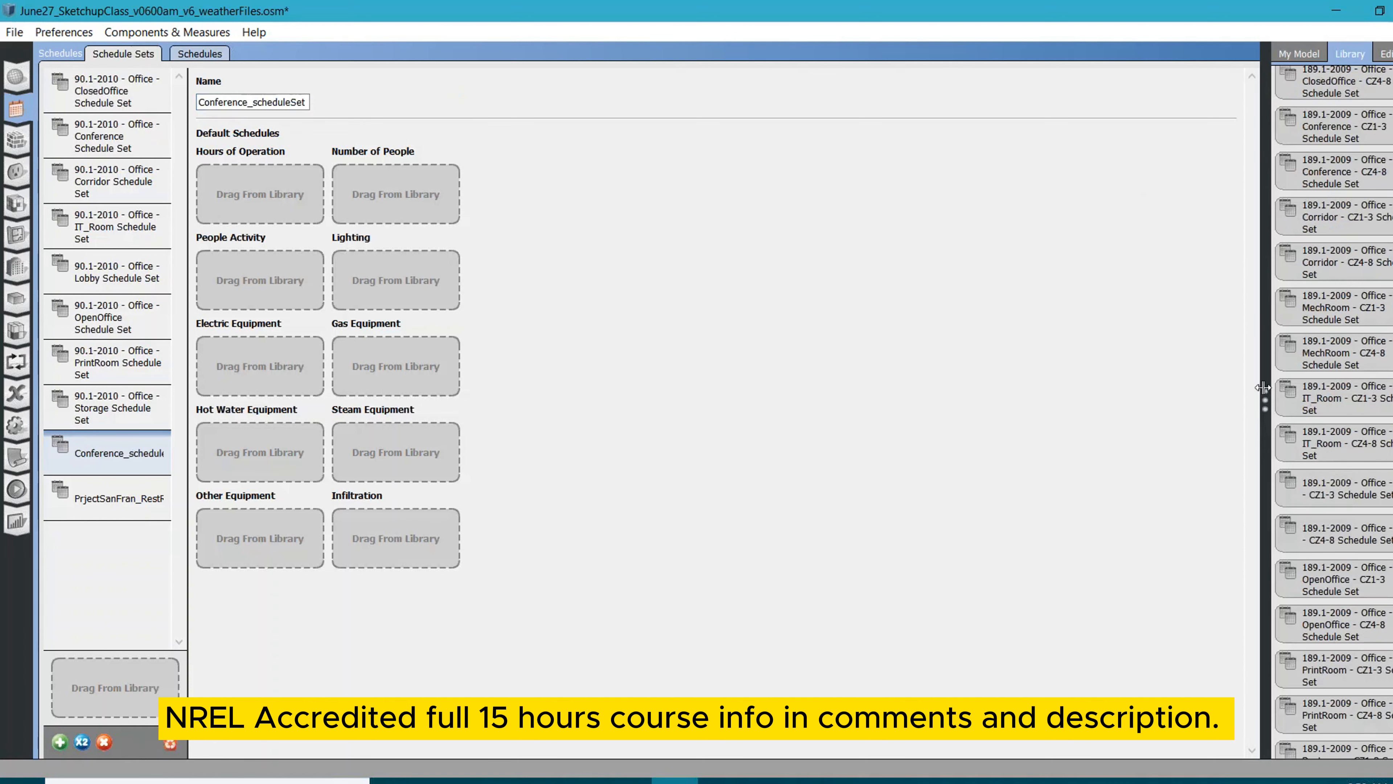
pyautogui.moveTo(1263, 388); pyautogui.dragTo(1183, 390)
pyautogui.scroll(-5, 1310, 417)
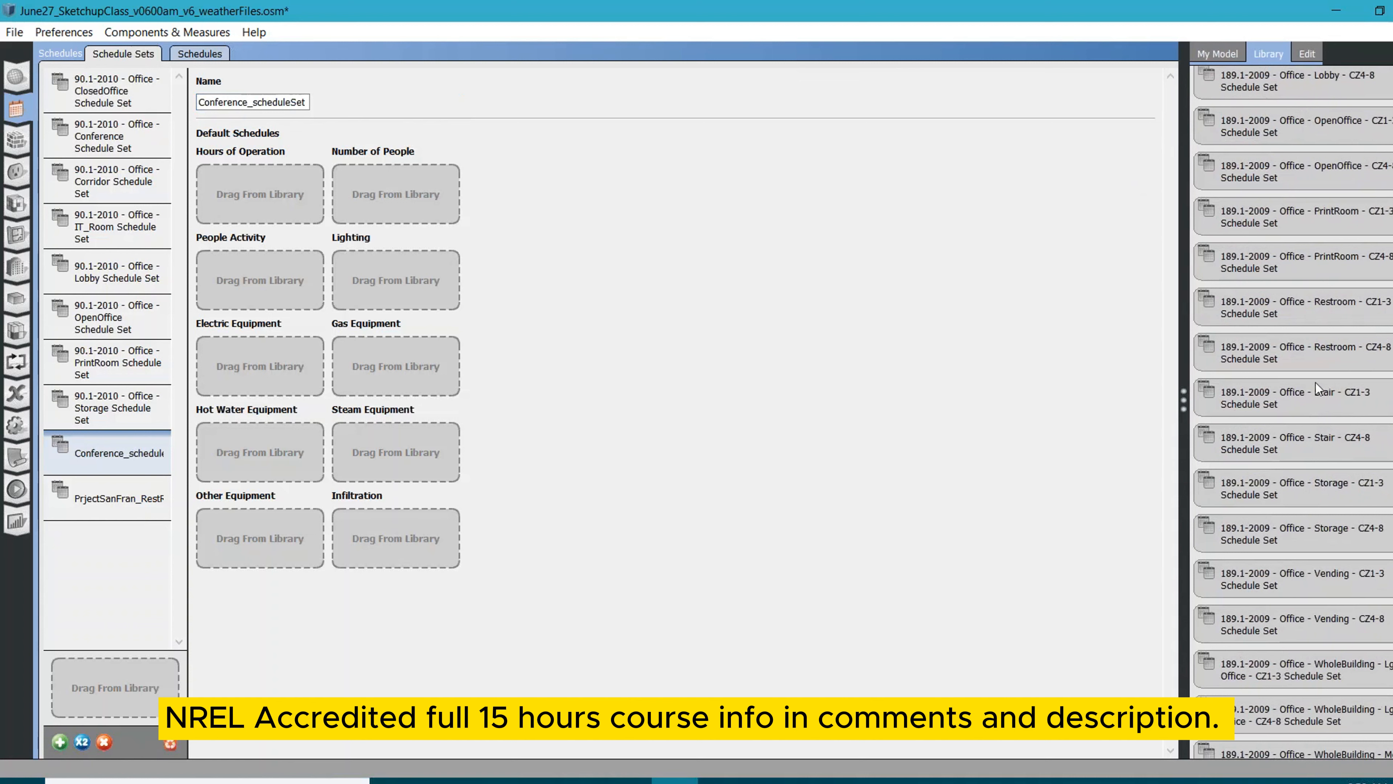
pyautogui.scroll(-5, 1322, 374)
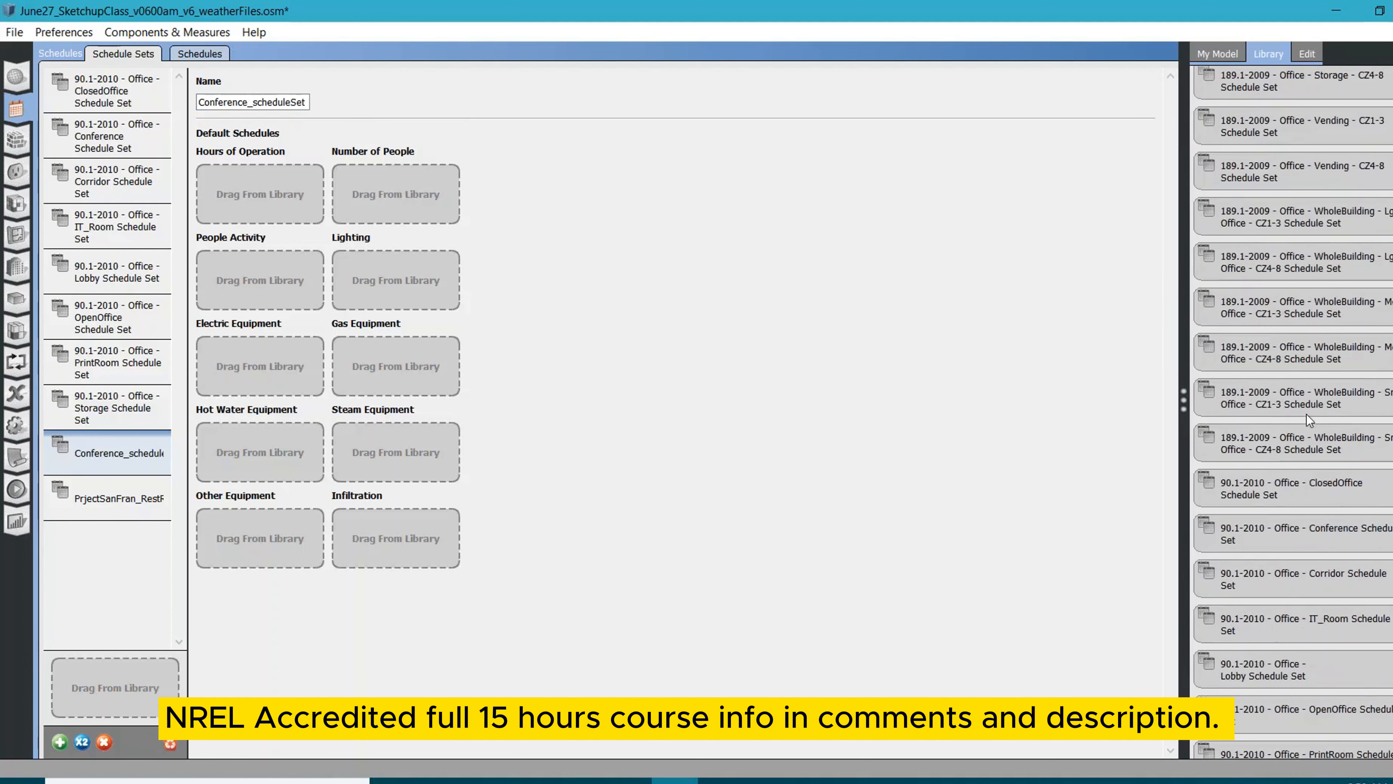
pyautogui.scroll(-2, 1322, 420)
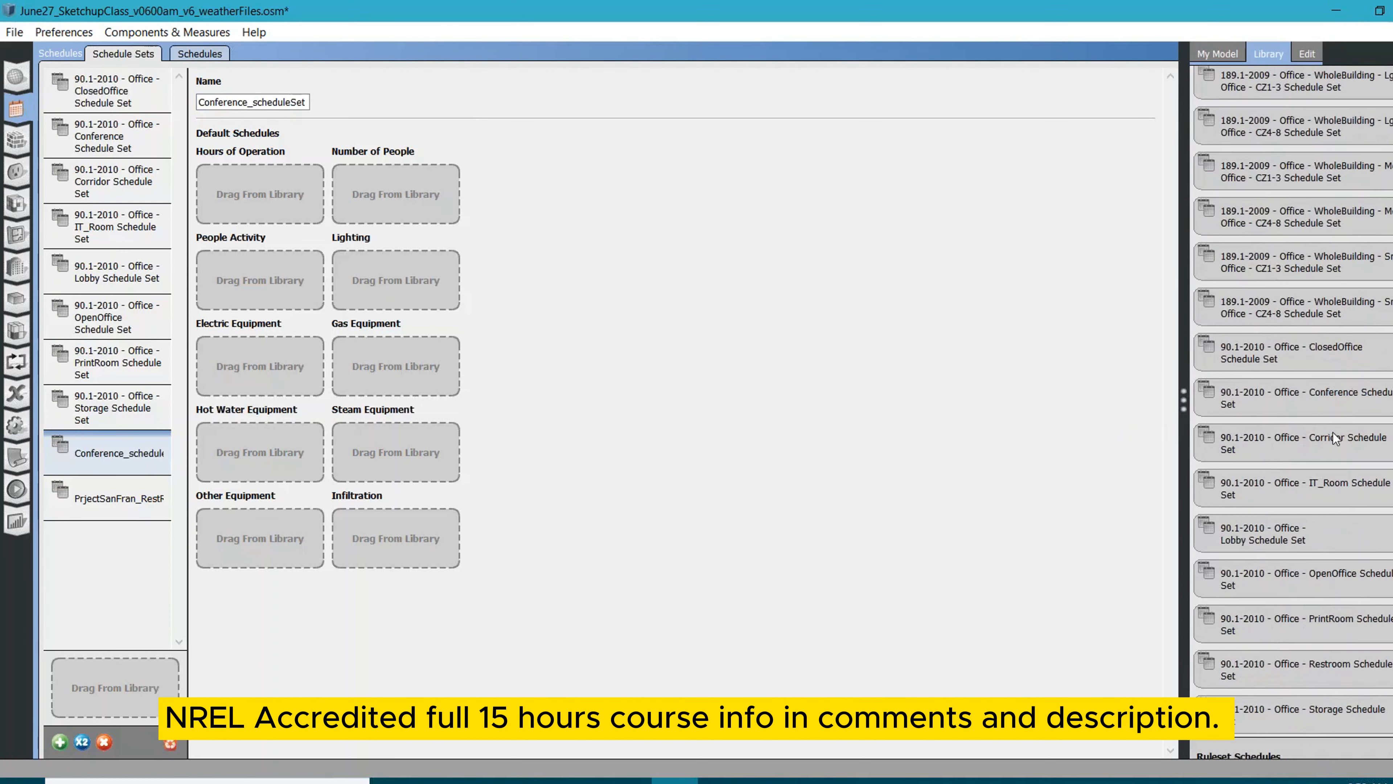
pyautogui.scroll(-2, 1276, 553)
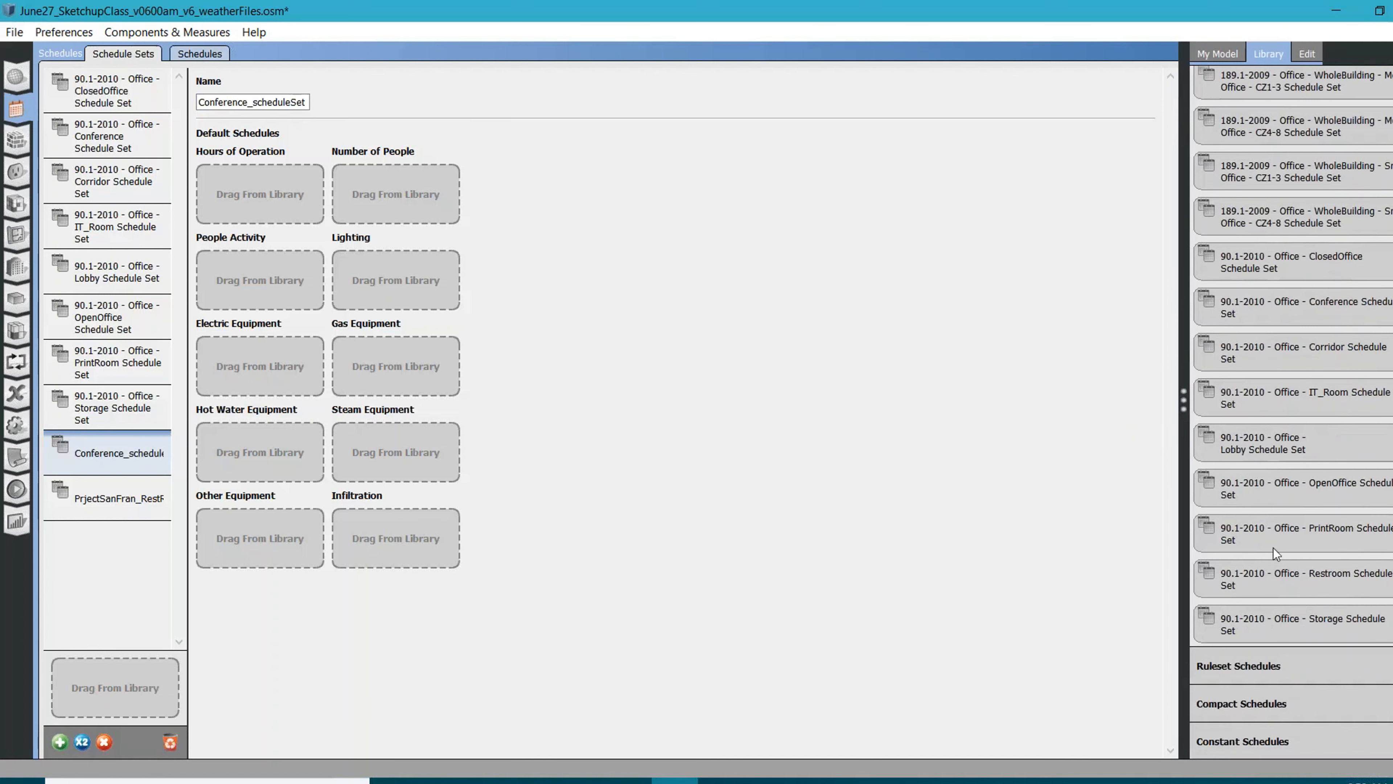
pyautogui.scroll(-2, 1272, 548)
pyautogui.click(1274, 554)
pyautogui.scroll(-3, 1284, 537)
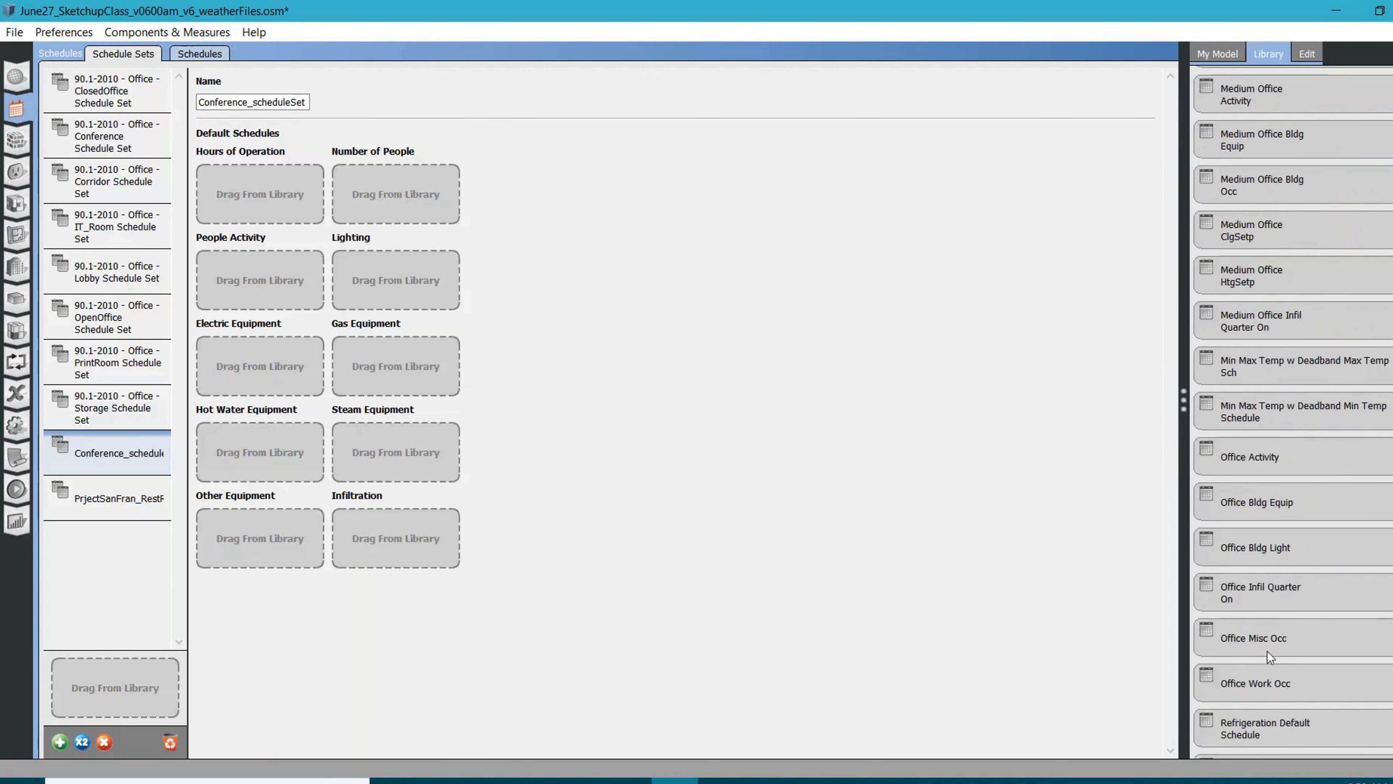
pyautogui.moveTo(1269, 644); pyautogui.dragTo(926, 442)
pyautogui.moveTo(1249, 683); pyautogui.dragTo(357, 200)
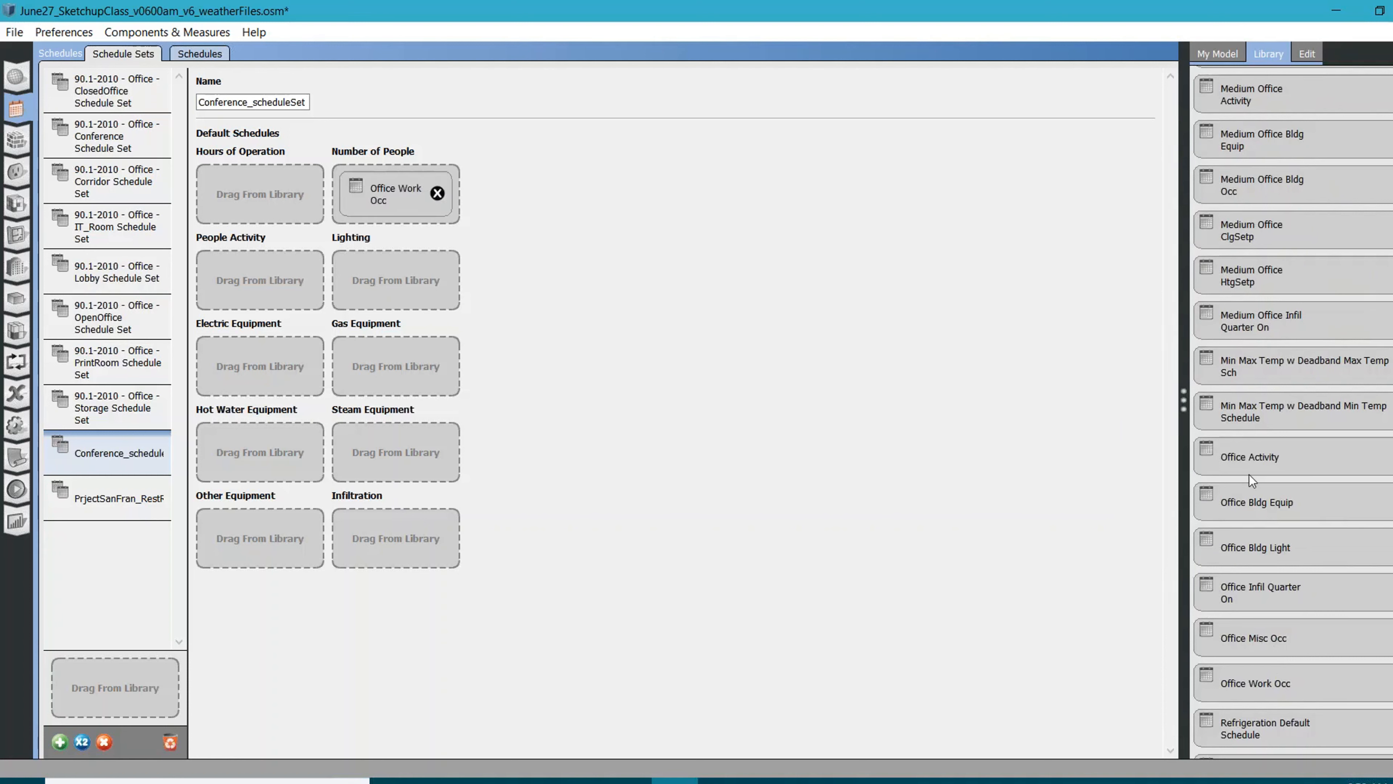
pyautogui.scroll(-3, 1249, 474)
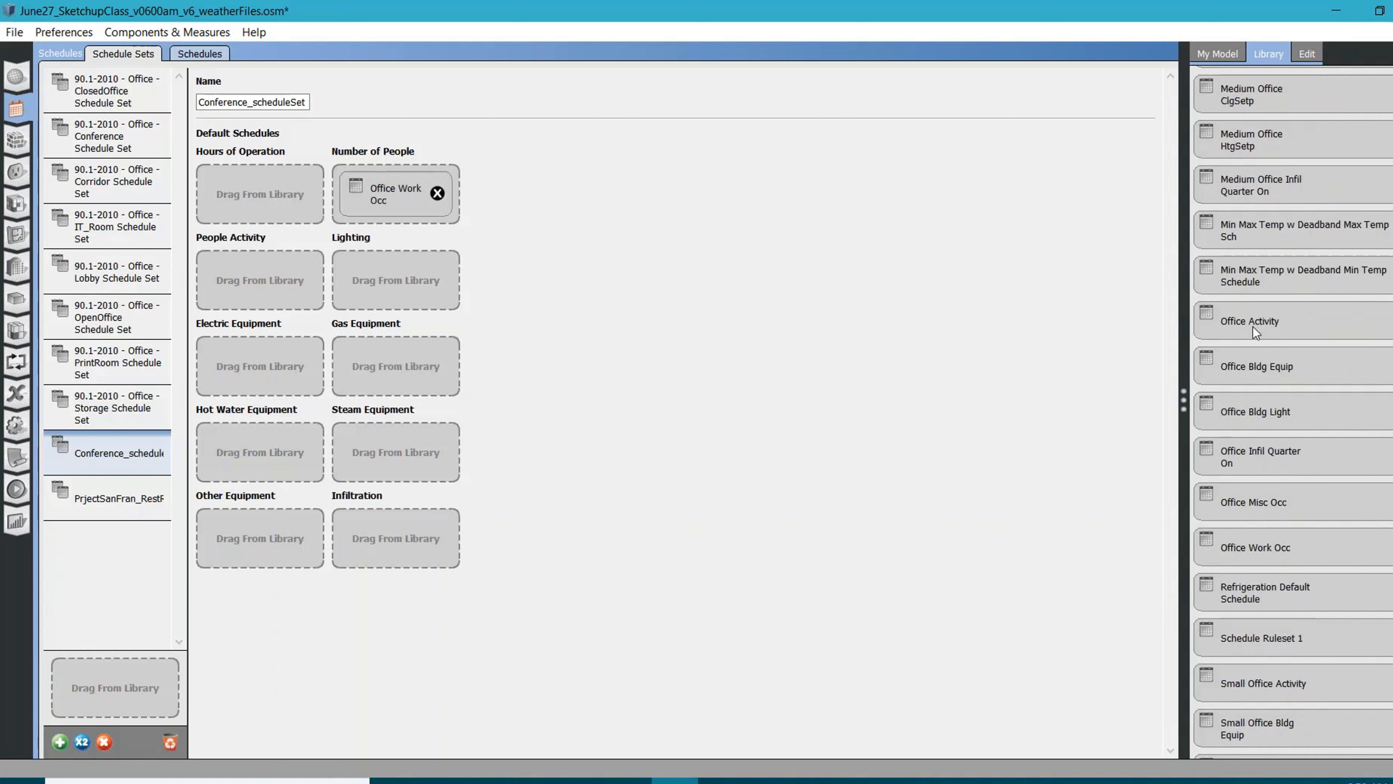
pyautogui.moveTo(1252, 324); pyautogui.dragTo(279, 300)
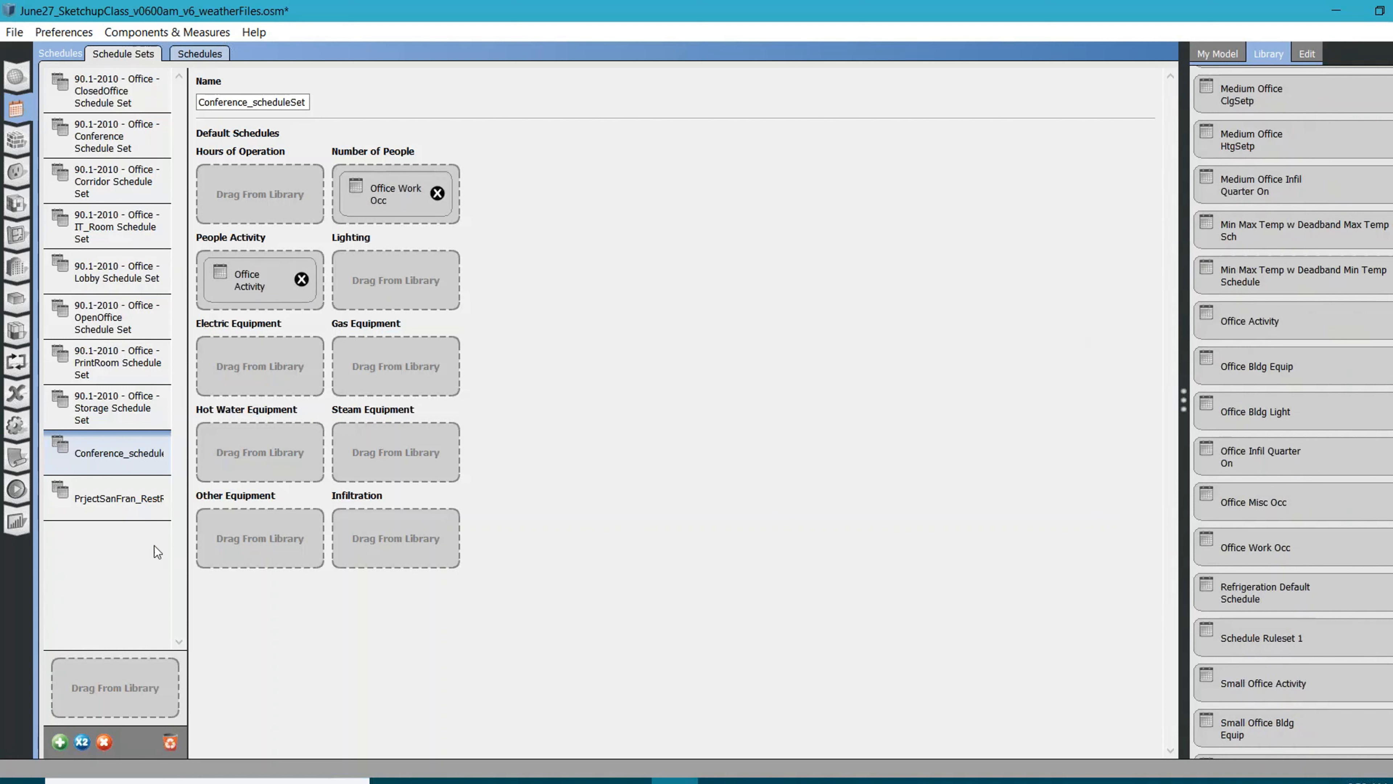
# Create a new ruleset schedule of type Fractional and name it Conference_lighting
pyautogui.click(199, 54)
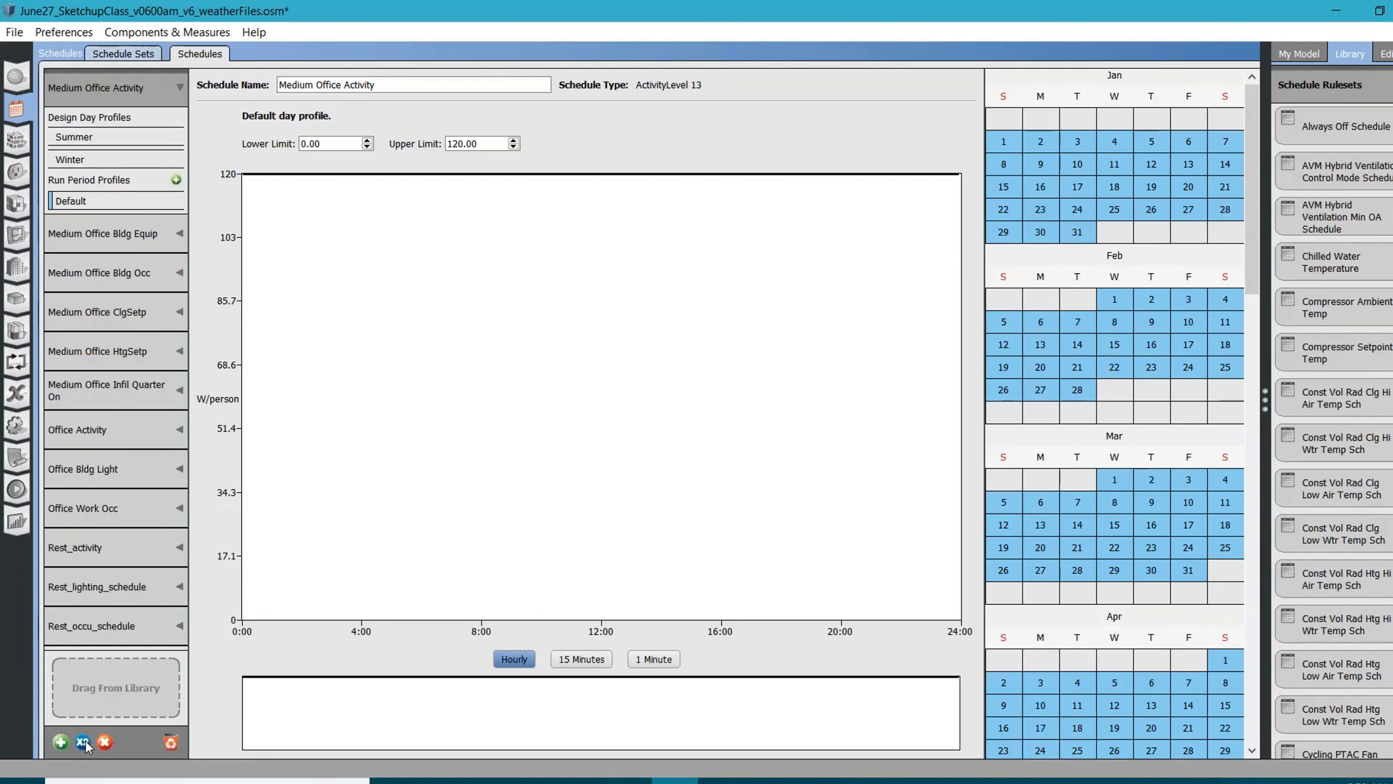
pyautogui.click(60, 742)
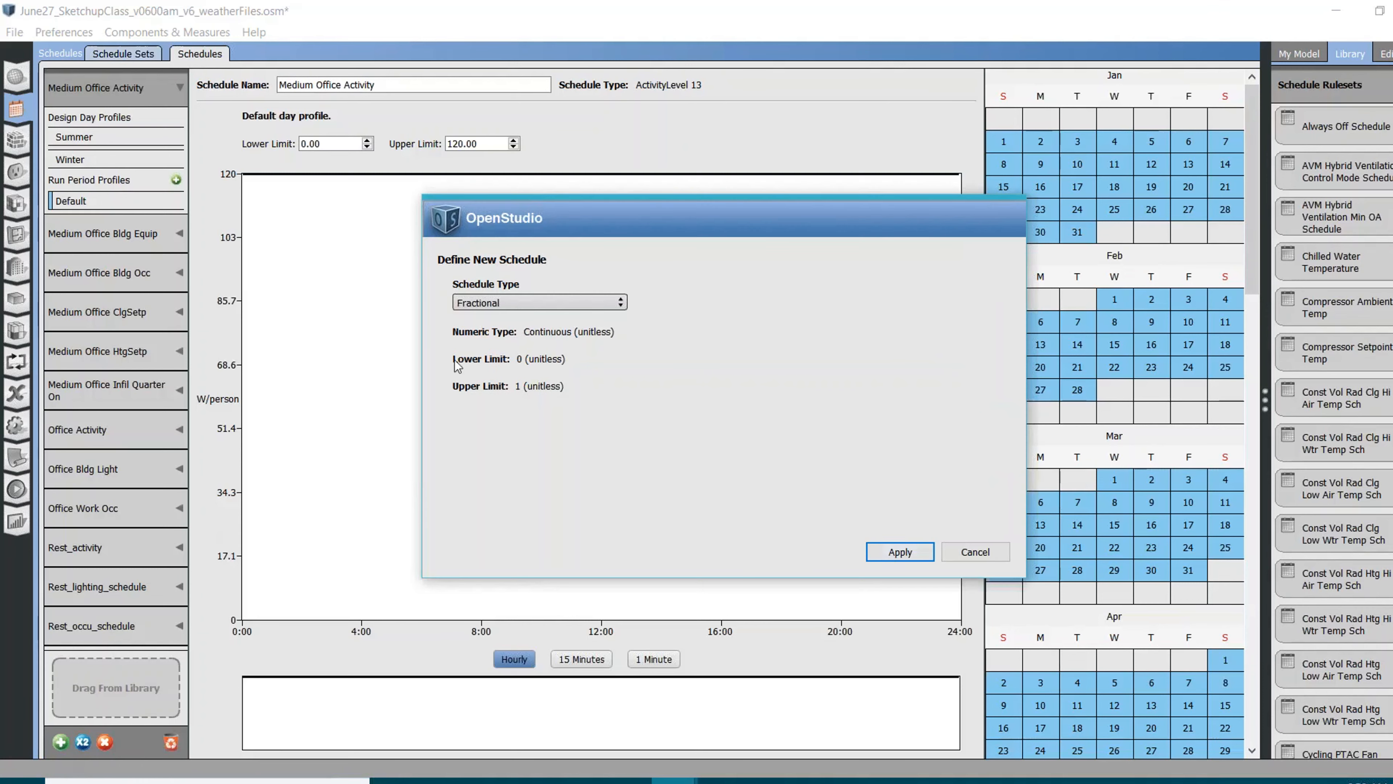
pyautogui.click(899, 552)
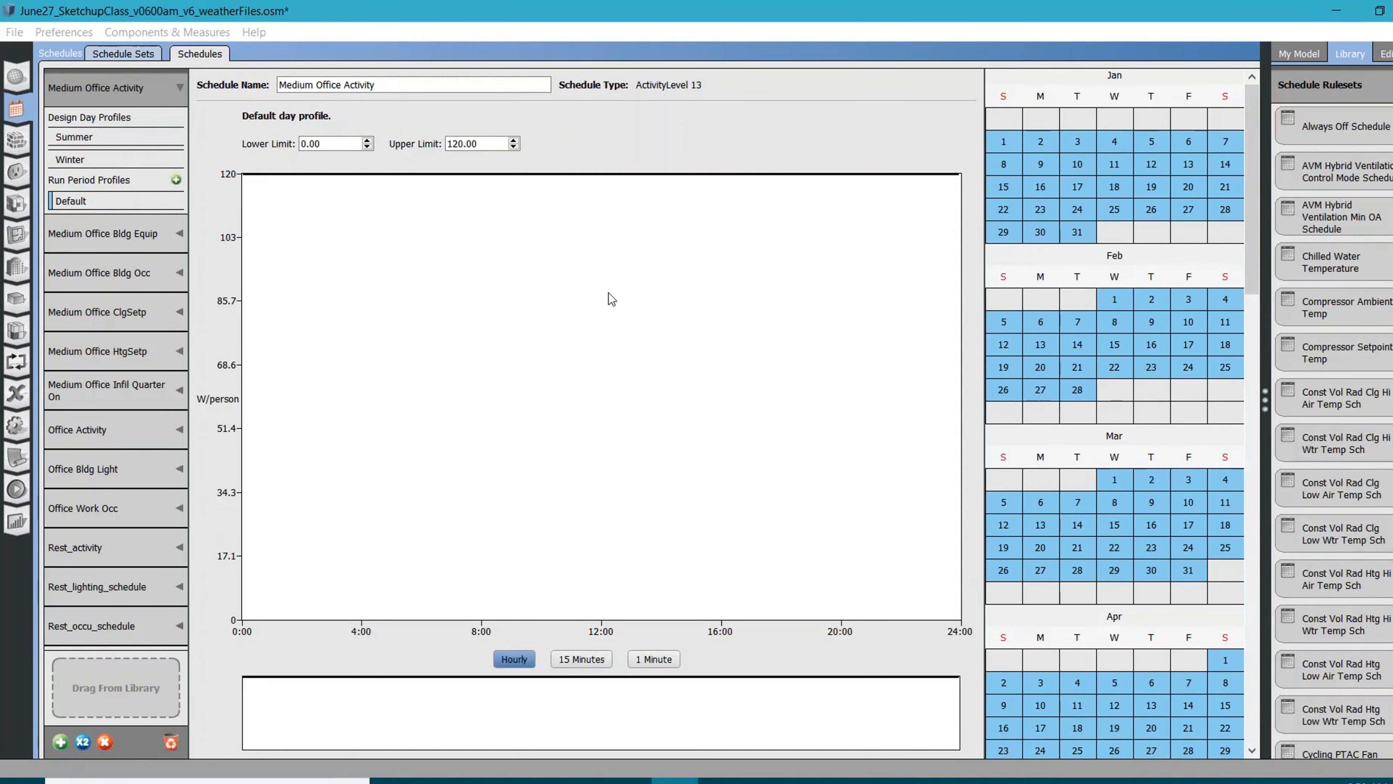
pyautogui.moveTo(391, 85); pyautogui.dragTo(296, 85)
pyautogui.moveTo(131, 37); pyautogui.dragTo(63, 32)
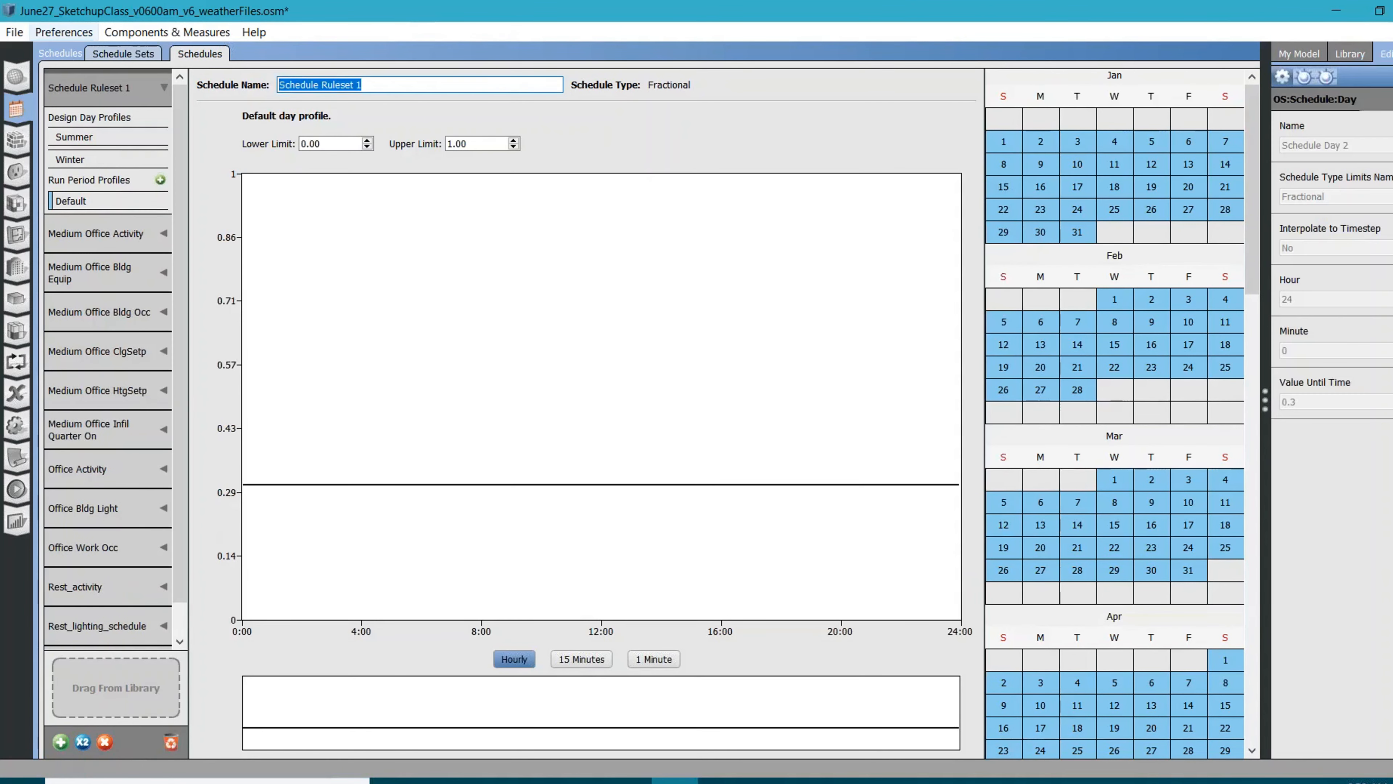
pyautogui.write('Conference')
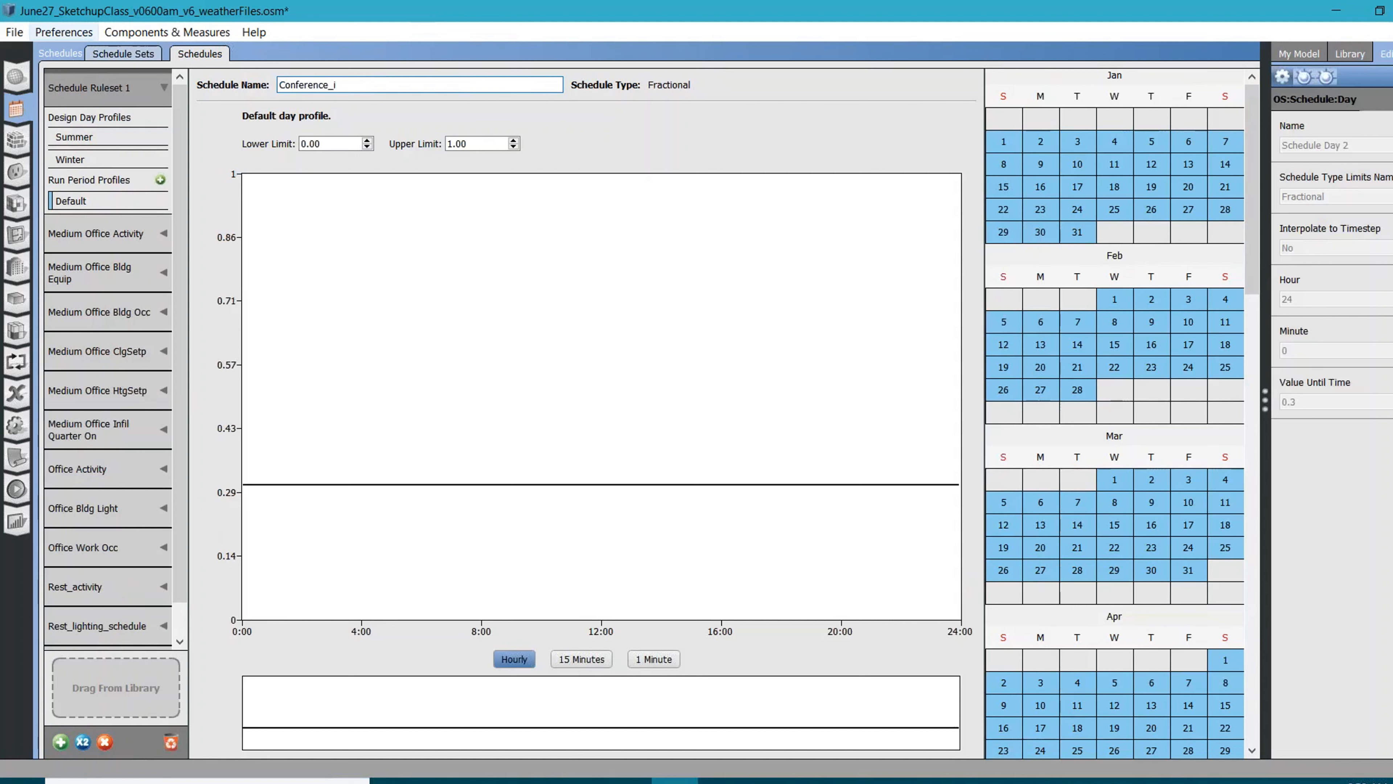
pyautogui.write('_lighting')
# Set the Conference_lighting default day profile to 0.5 for the whole day
pyautogui.click(398, 488)
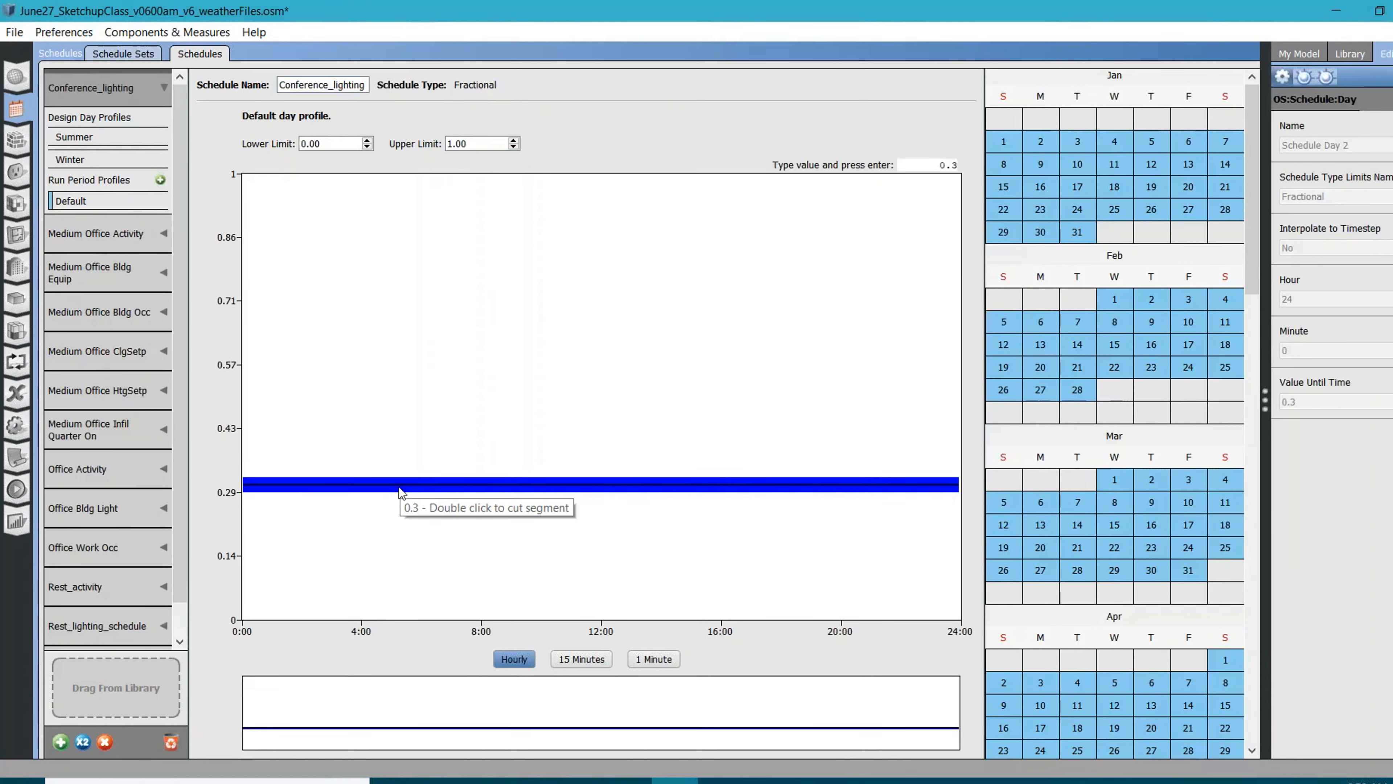
pyautogui.write('0.5')
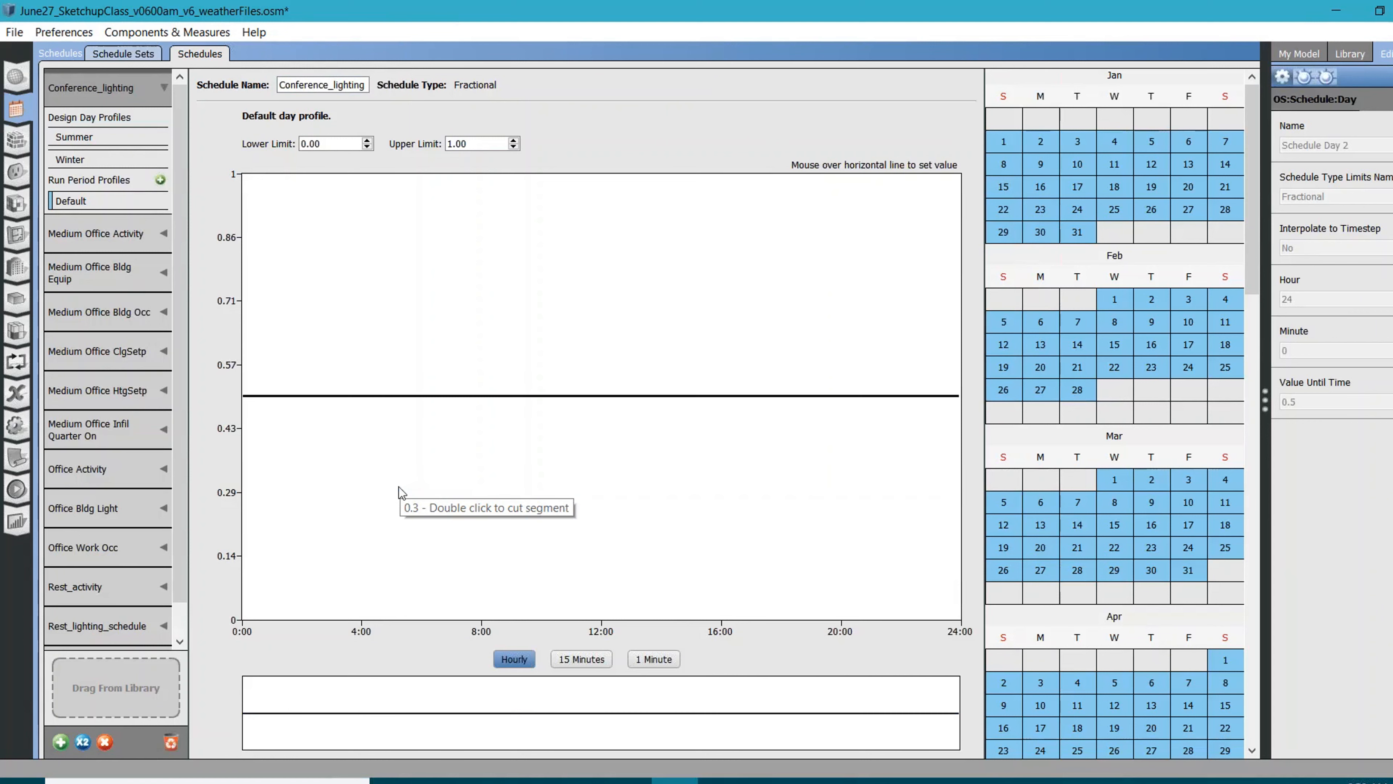
pyautogui.press('Return')
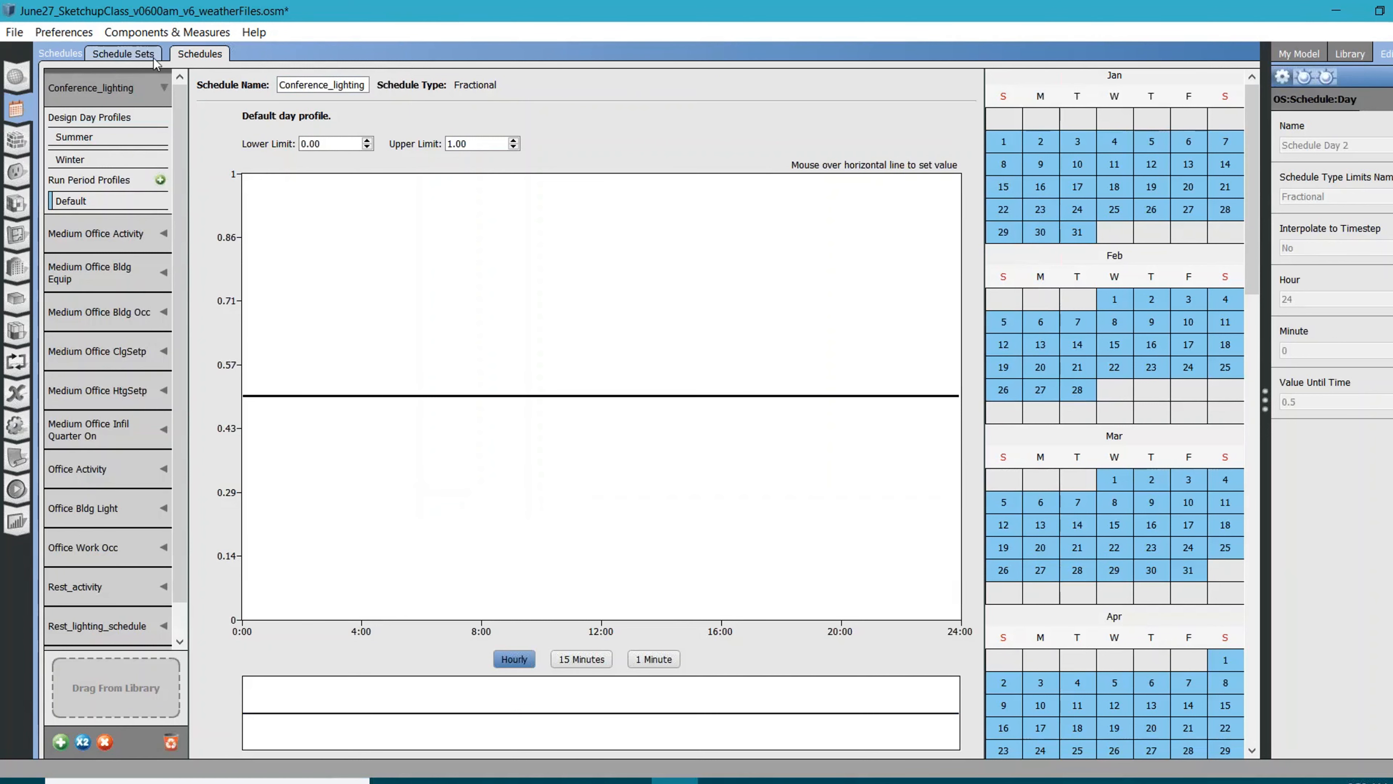
# Assign the model's Conference_lighting schedule as Lighting in Conference_scheduleSet
pyautogui.click(111, 59)
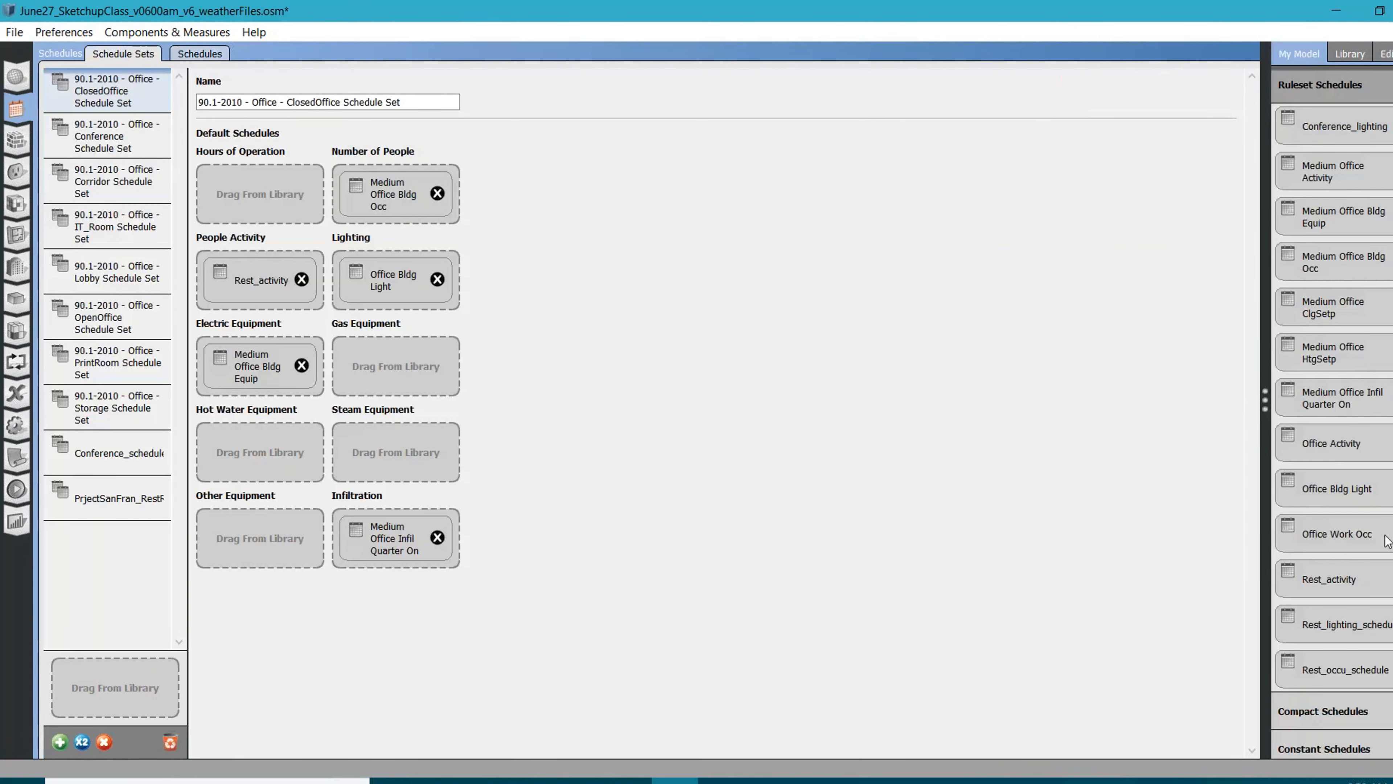
pyautogui.scroll(-1, 1362, 513)
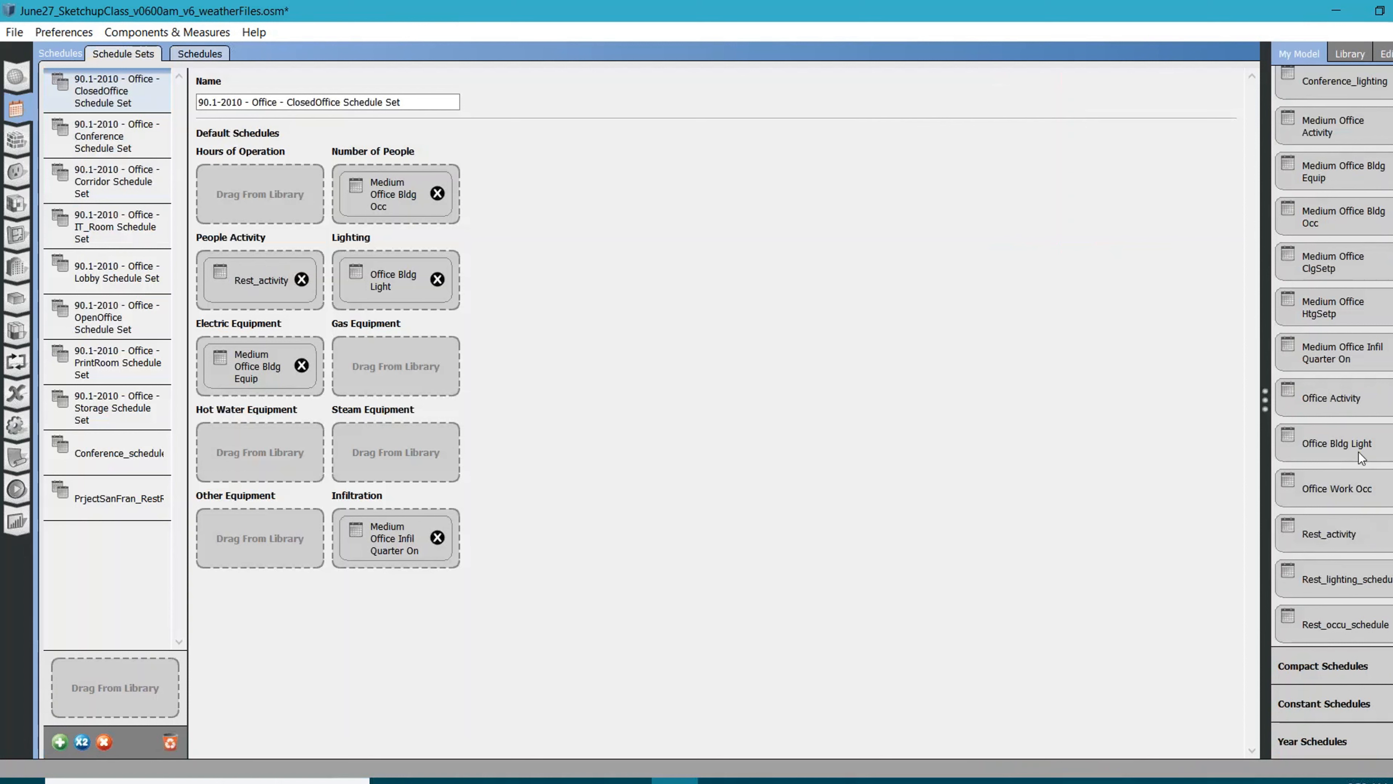
pyautogui.scroll(1, 1351, 449)
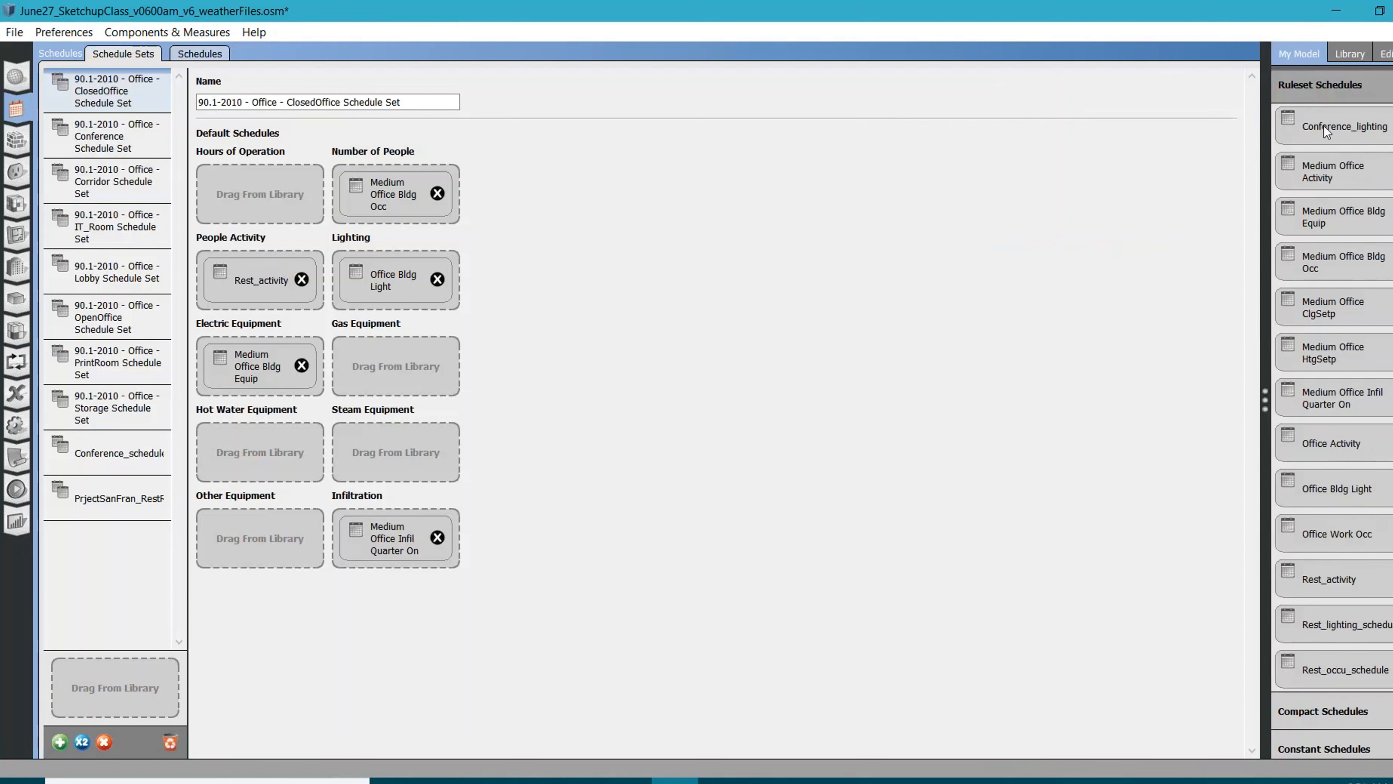
pyautogui.moveTo(1343, 126); pyautogui.dragTo(1371, 242)
pyautogui.click(112, 463)
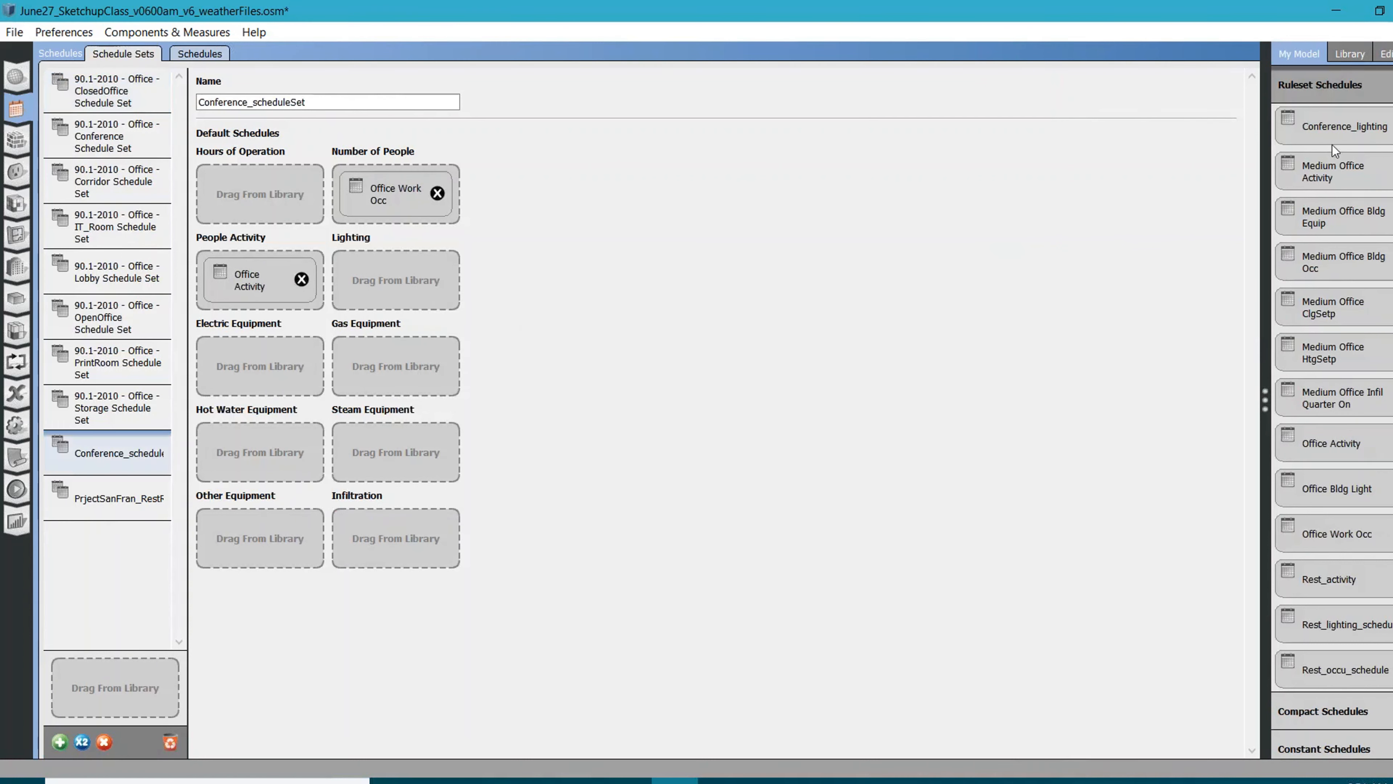
pyautogui.moveTo(1332, 144); pyautogui.dragTo(404, 305)
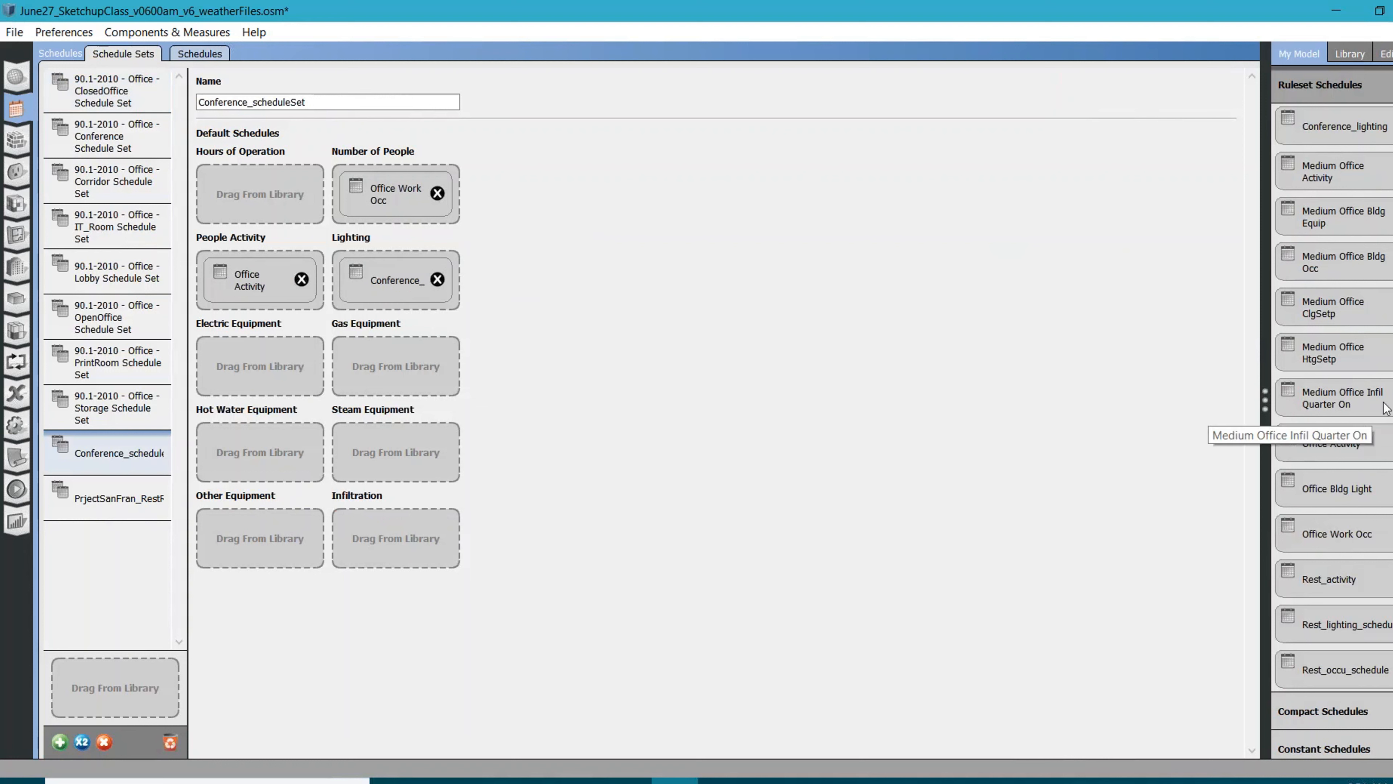
# In Conference_scheduleSet, assign Medium Office Bldg Equip to Electric Equipment and Medium Office Infil Quarter On to Infiltration
pyautogui.moveTo(1325, 227); pyautogui.dragTo(250, 373)
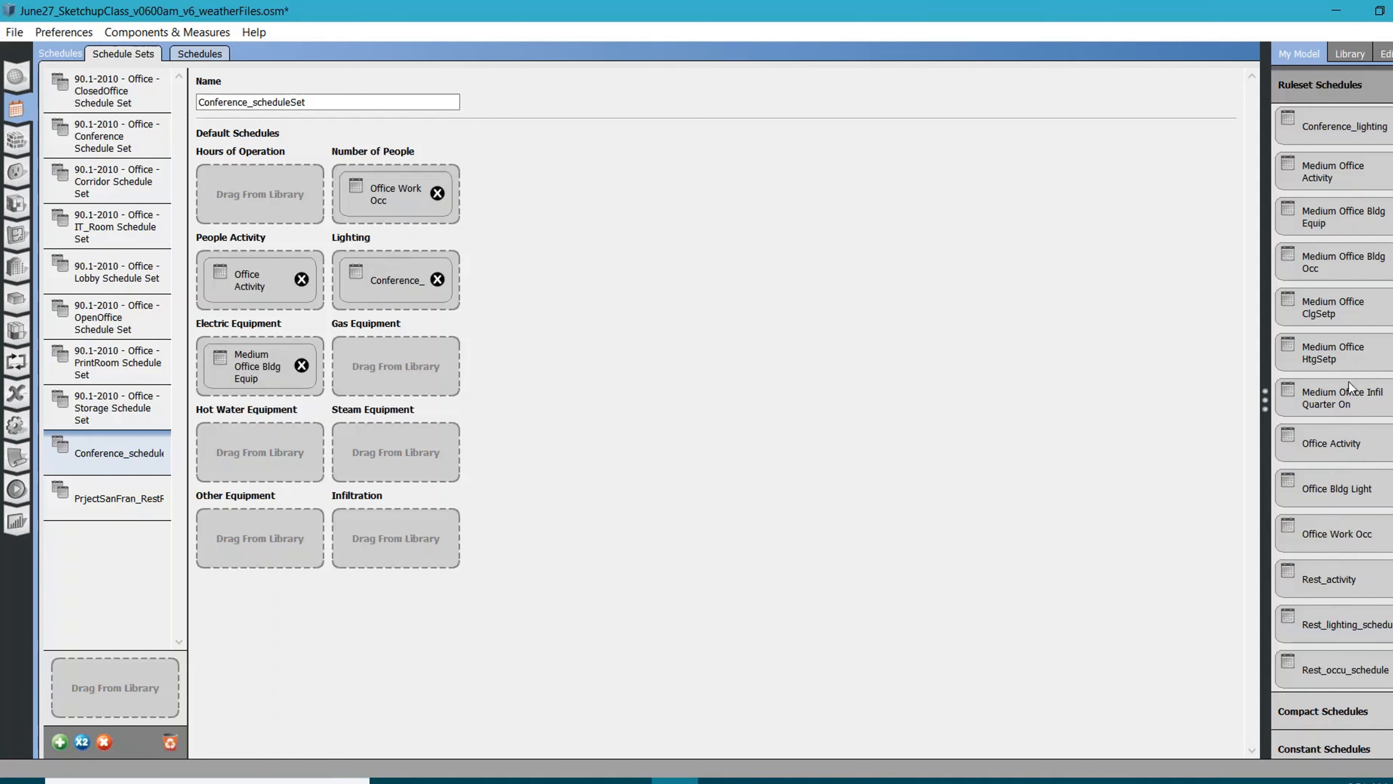
pyautogui.scroll(-3, 1348, 382)
pyautogui.scroll(3, 1379, 423)
pyautogui.moveTo(1355, 400); pyautogui.dragTo(433, 531)
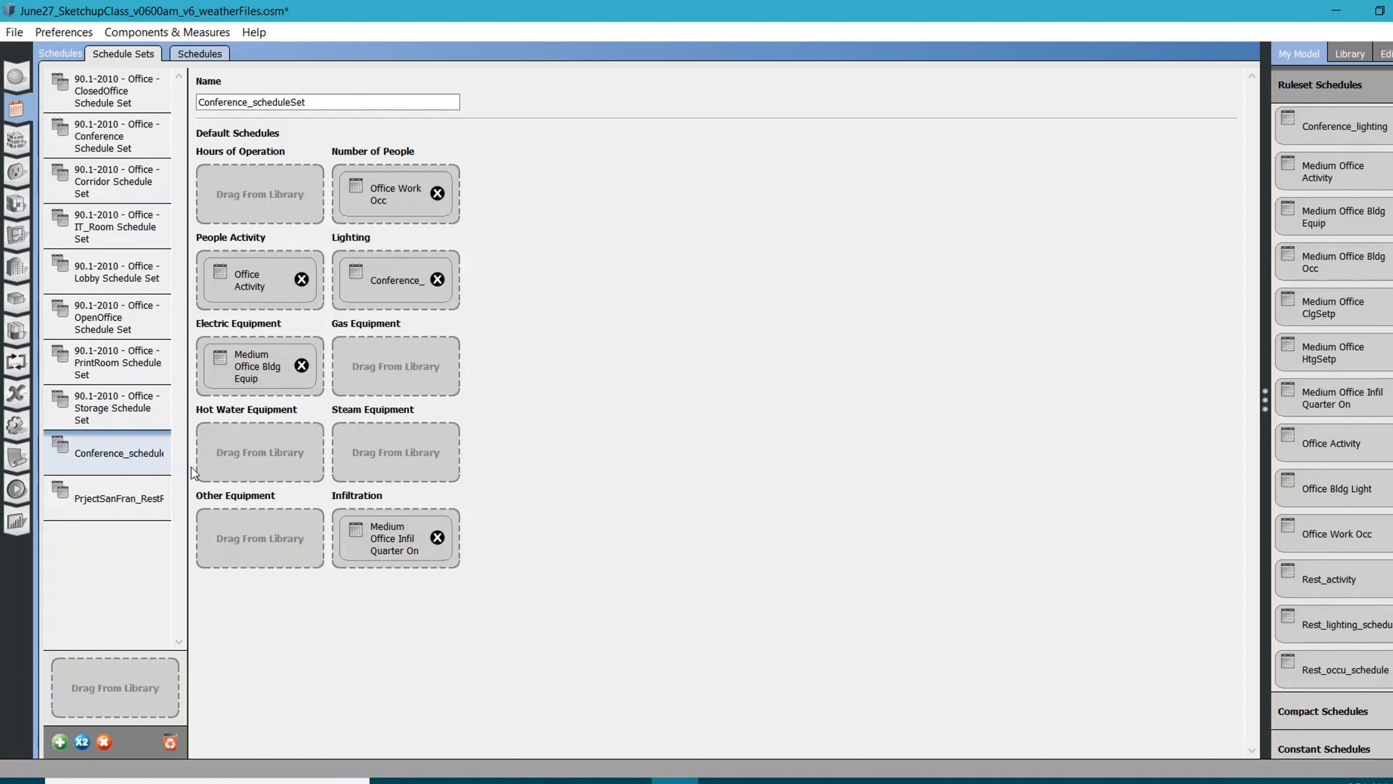
# Open the PrjectSanFran_RestRoom_sch schedule set and widen the list of schedule sets to show full names
pyautogui.click(125, 497)
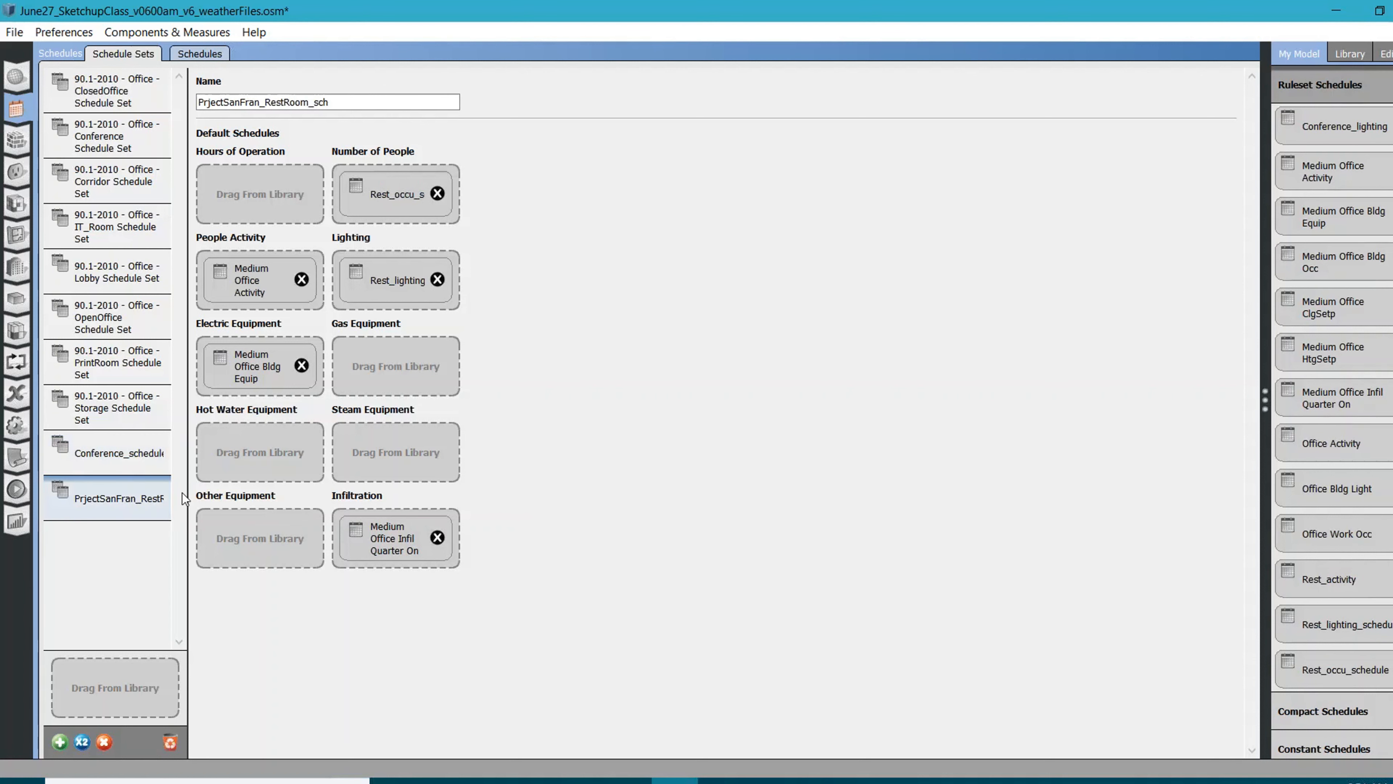
pyautogui.moveTo(189, 487); pyautogui.dragTo(339, 486)
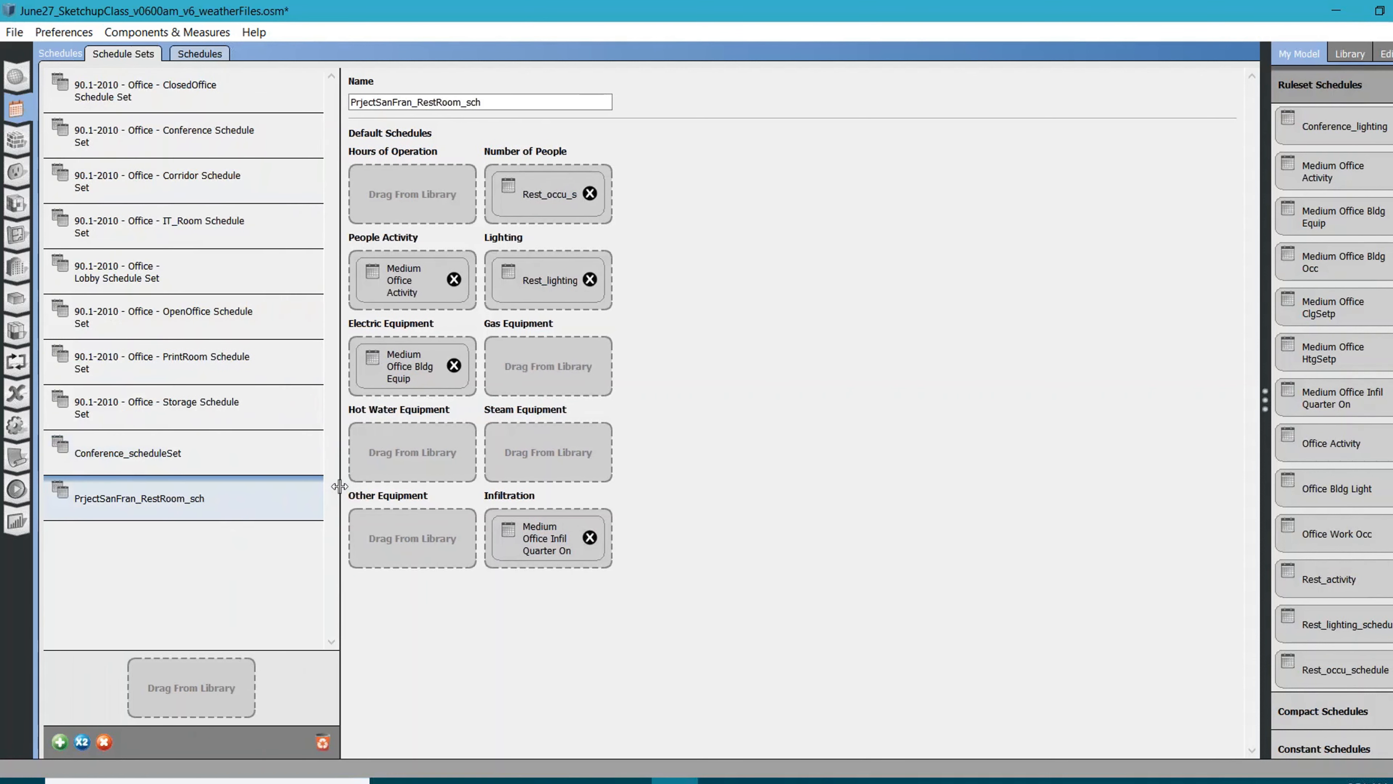